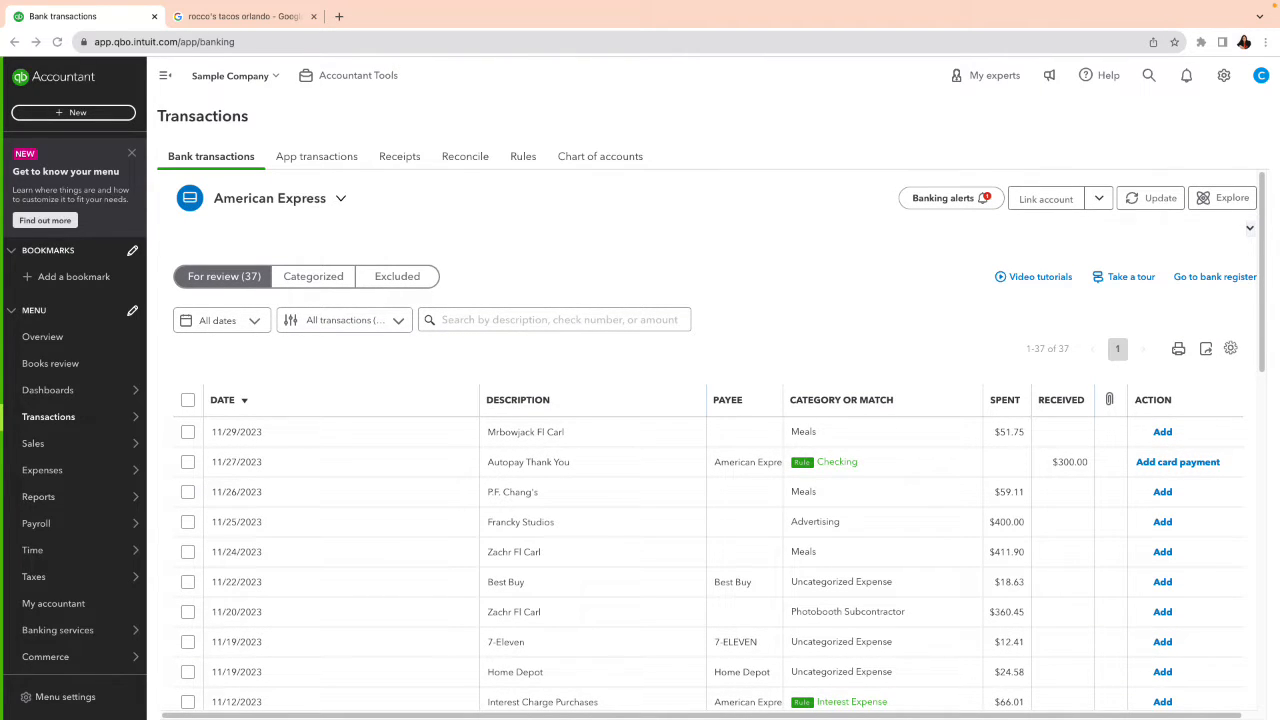
Step: Record the 11/27/2023 Autopay Thank You payment on the American Express account as a transfer from Checking and add it
left_click(1066, 466)
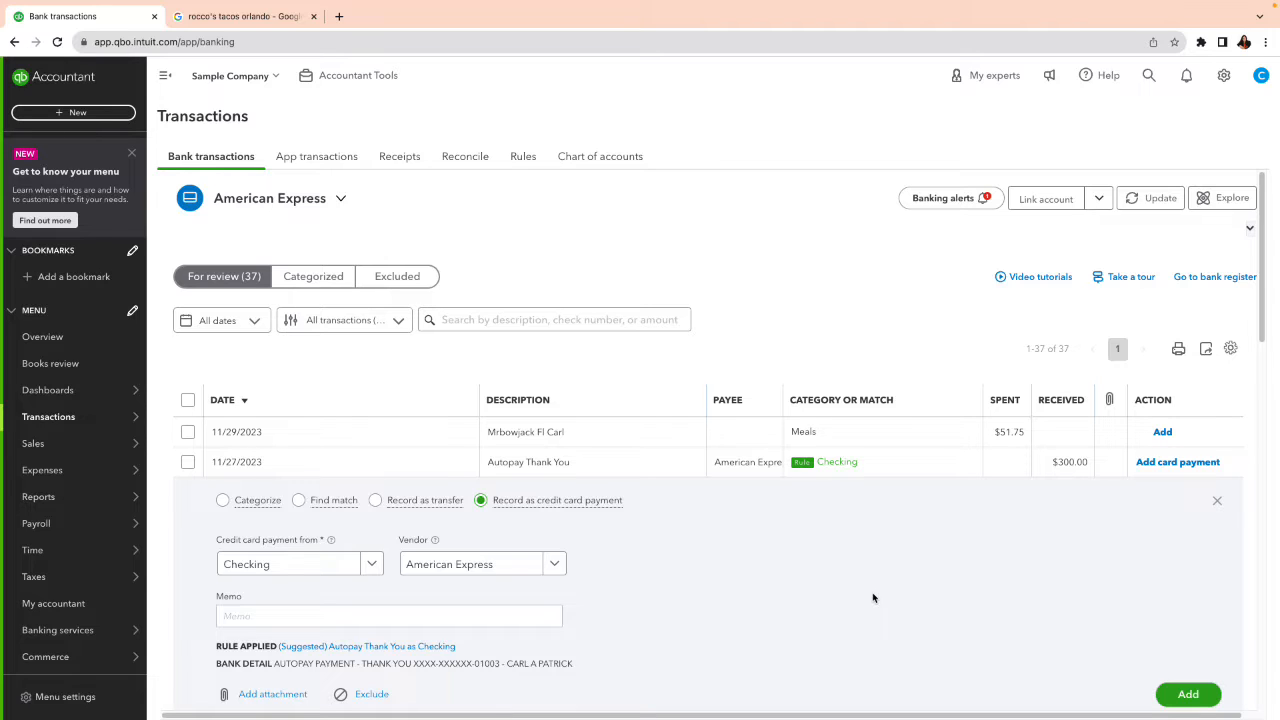
scroll(874, 597, "down", 1)
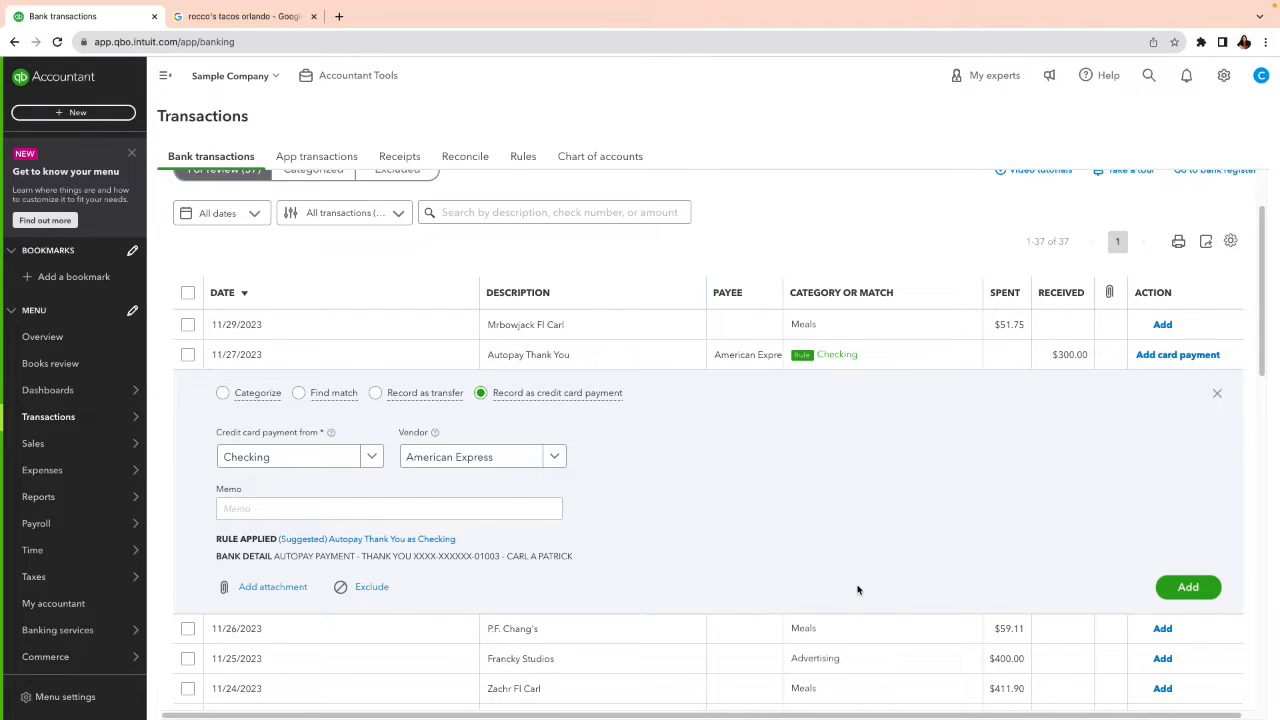
mouse_move(526, 404)
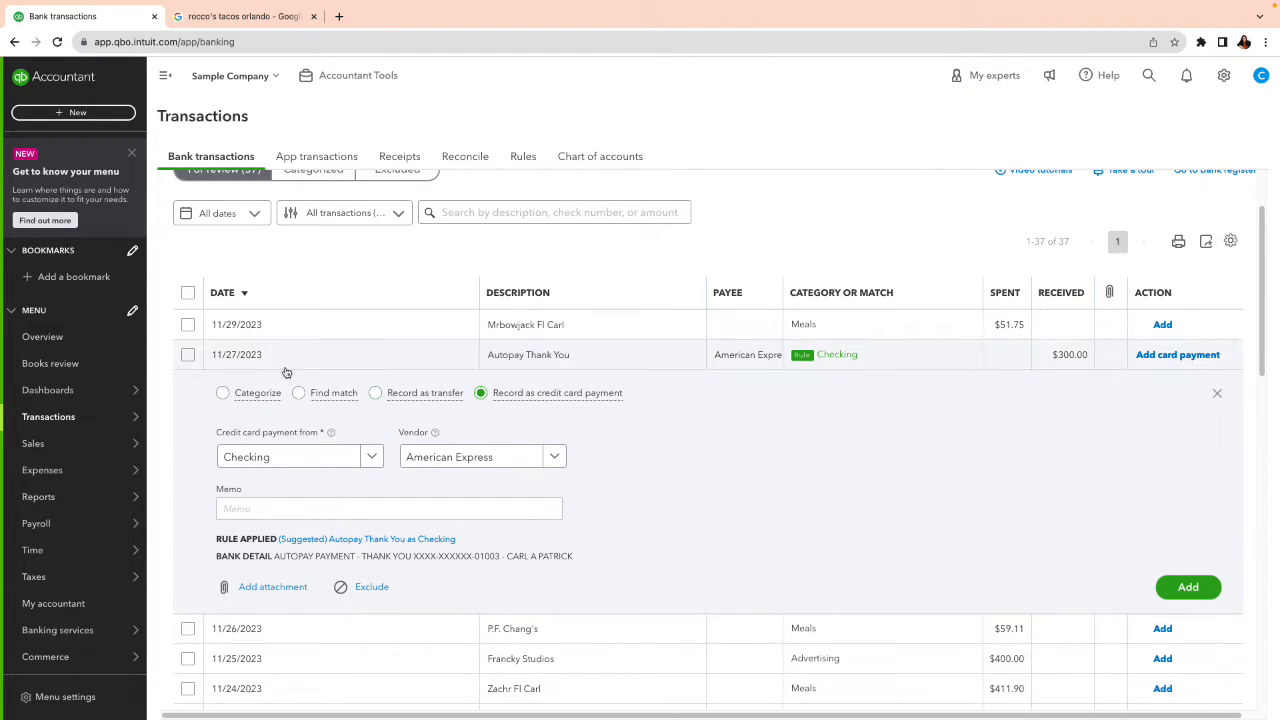
left_click(375, 394)
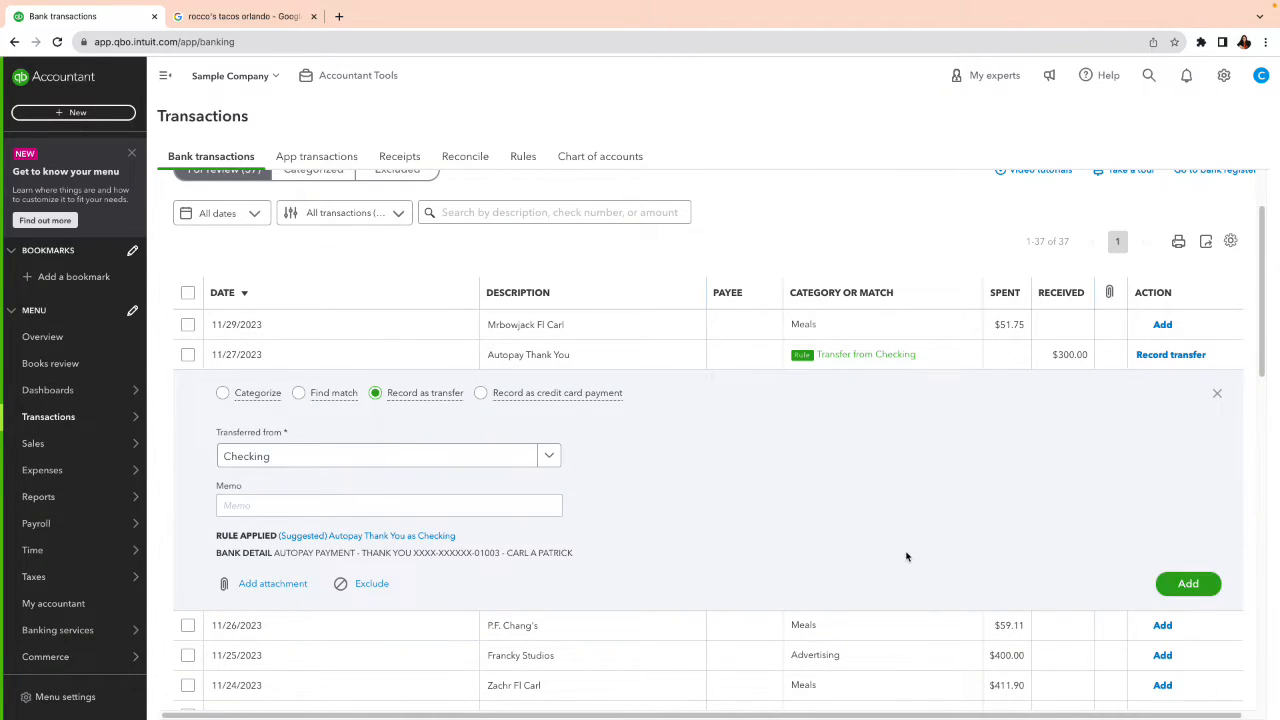
left_click(1188, 584)
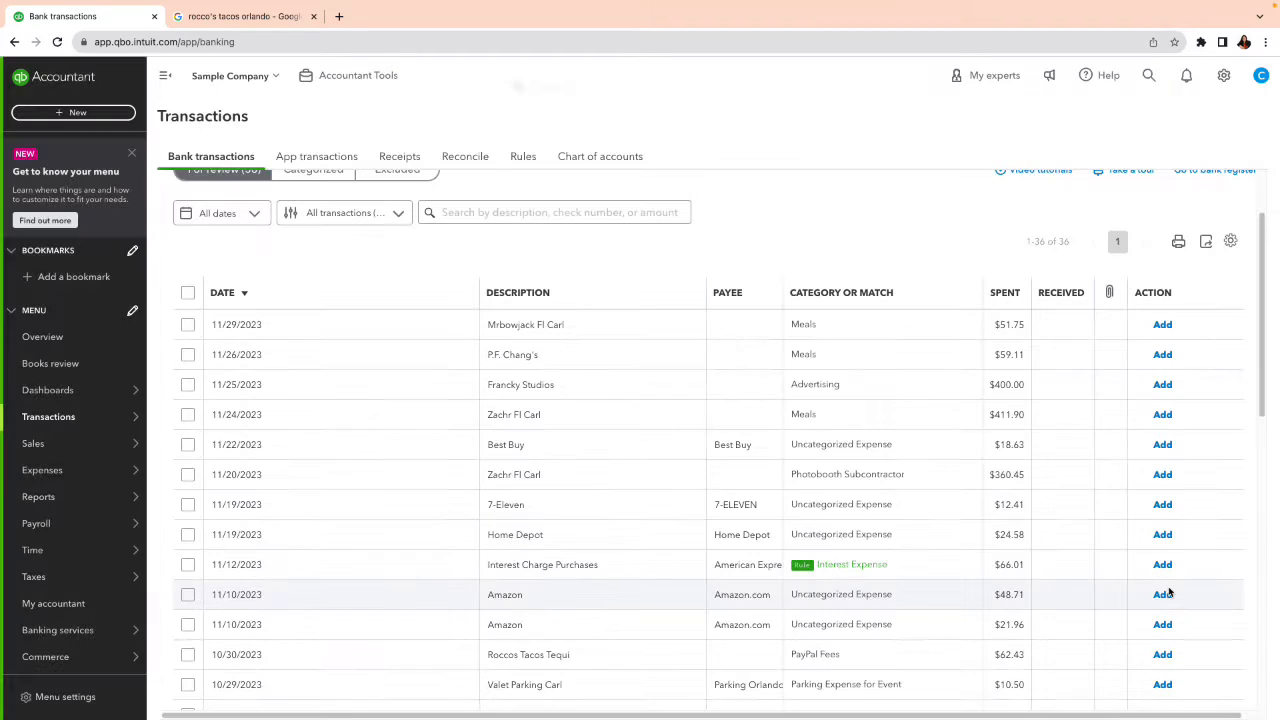
Step: Duplicate the bank transactions page and switch the copy to the Wells Fargo Checking account
right_click(91, 18)
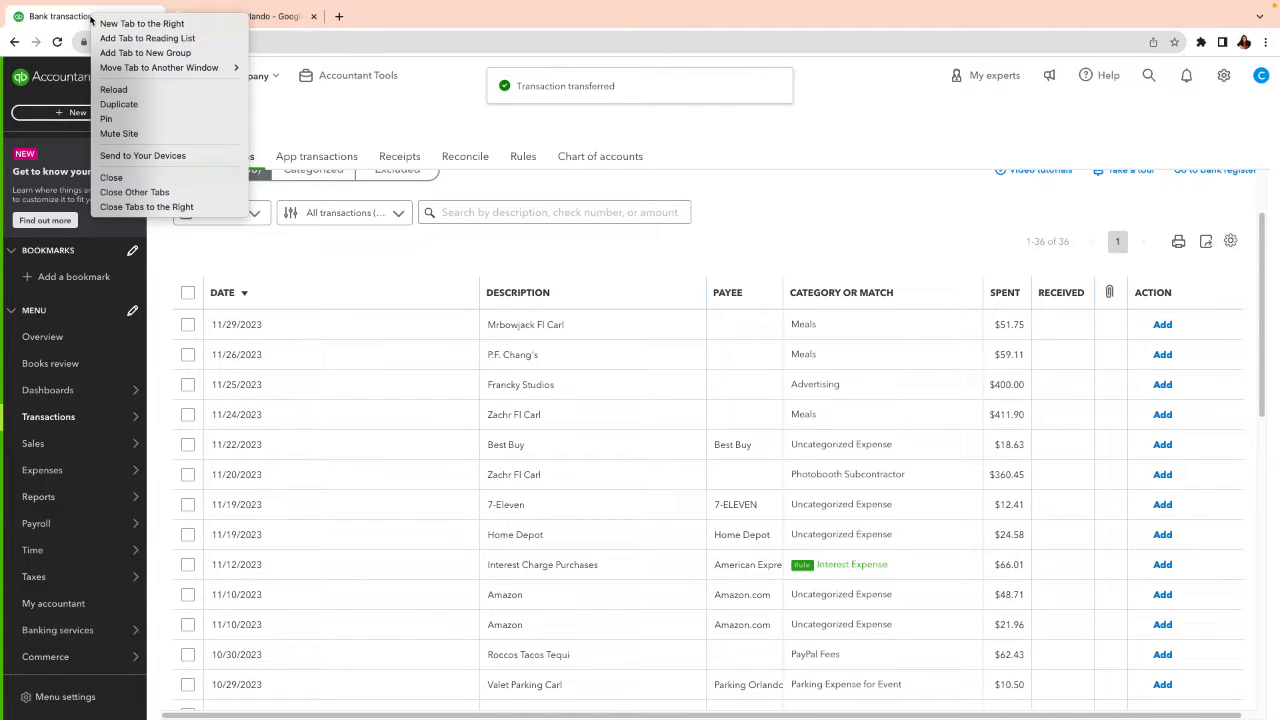
left_click(120, 106)
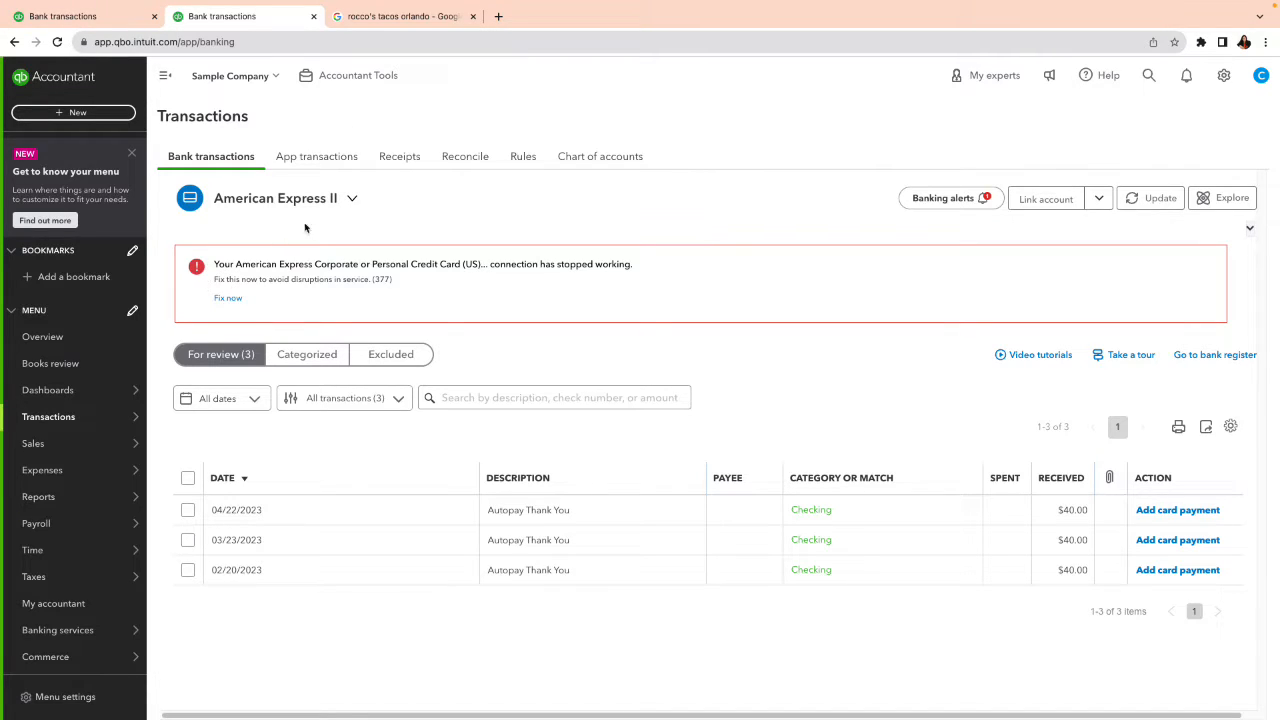
left_click(356, 201)
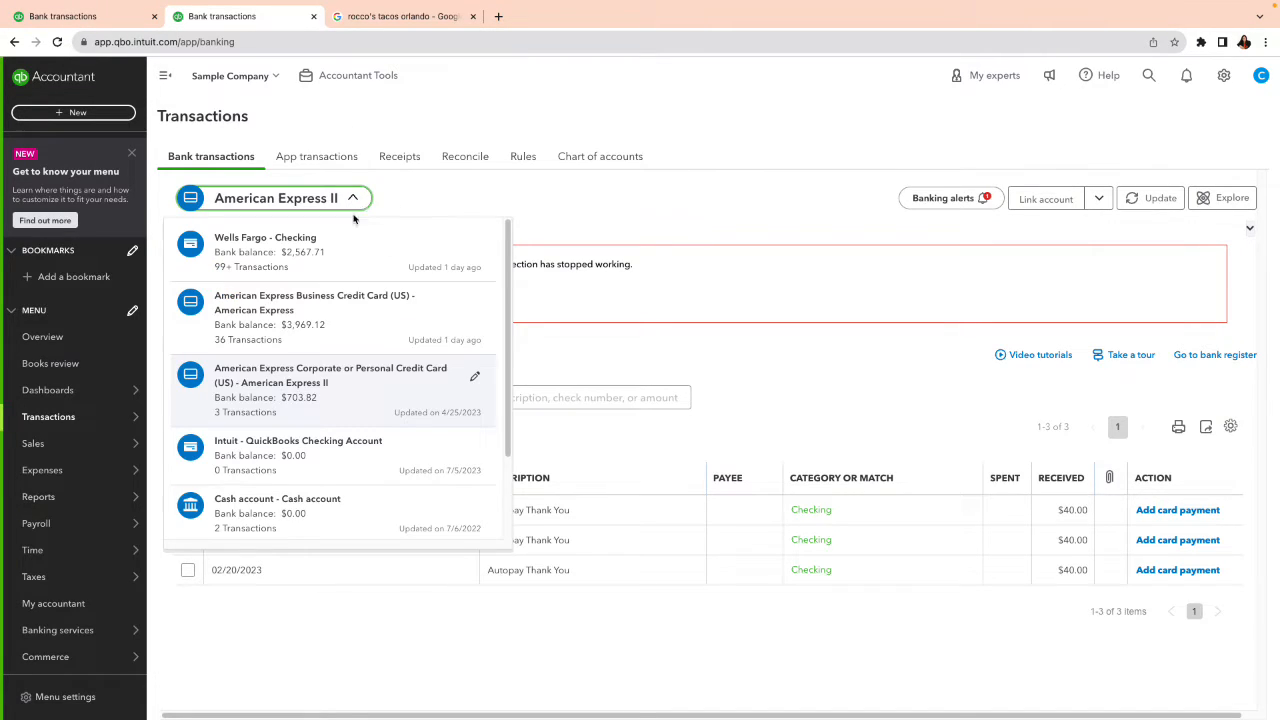
left_click(343, 267)
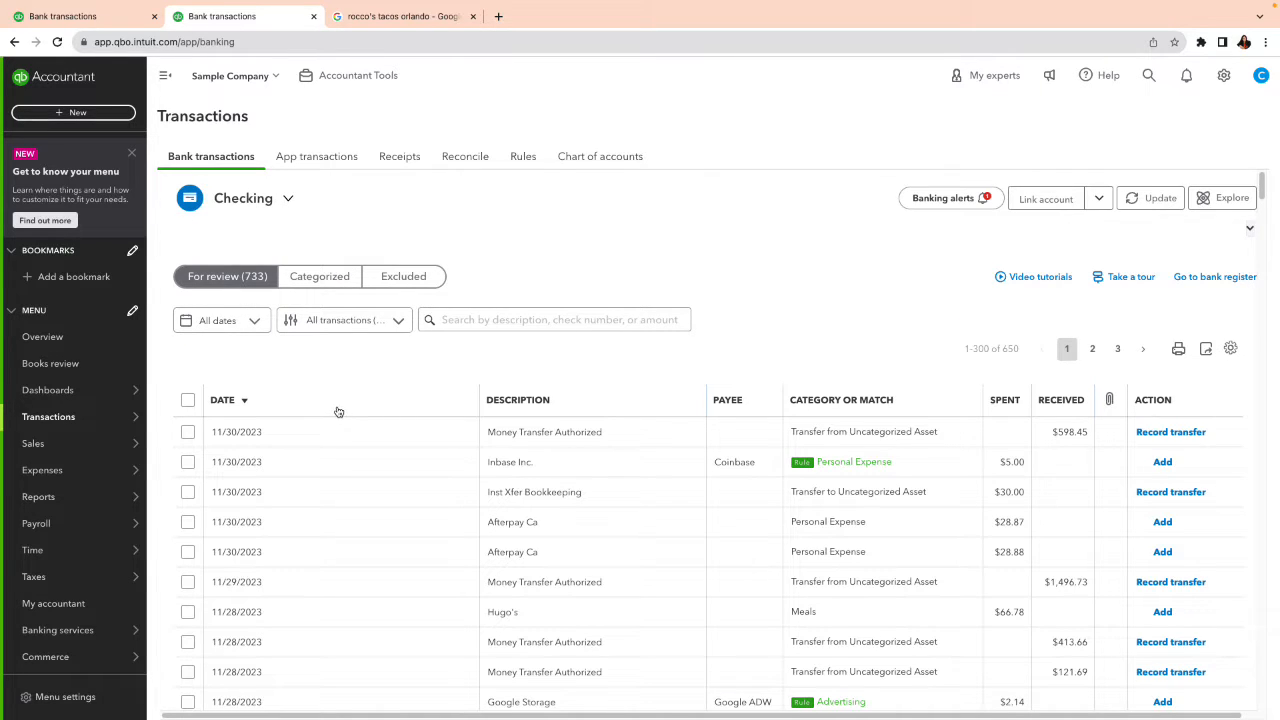
Step: Match the 11/27/2023 American Express payment of $300.00 in the Checking feed to its recorded transfer
left_click(92, 17)
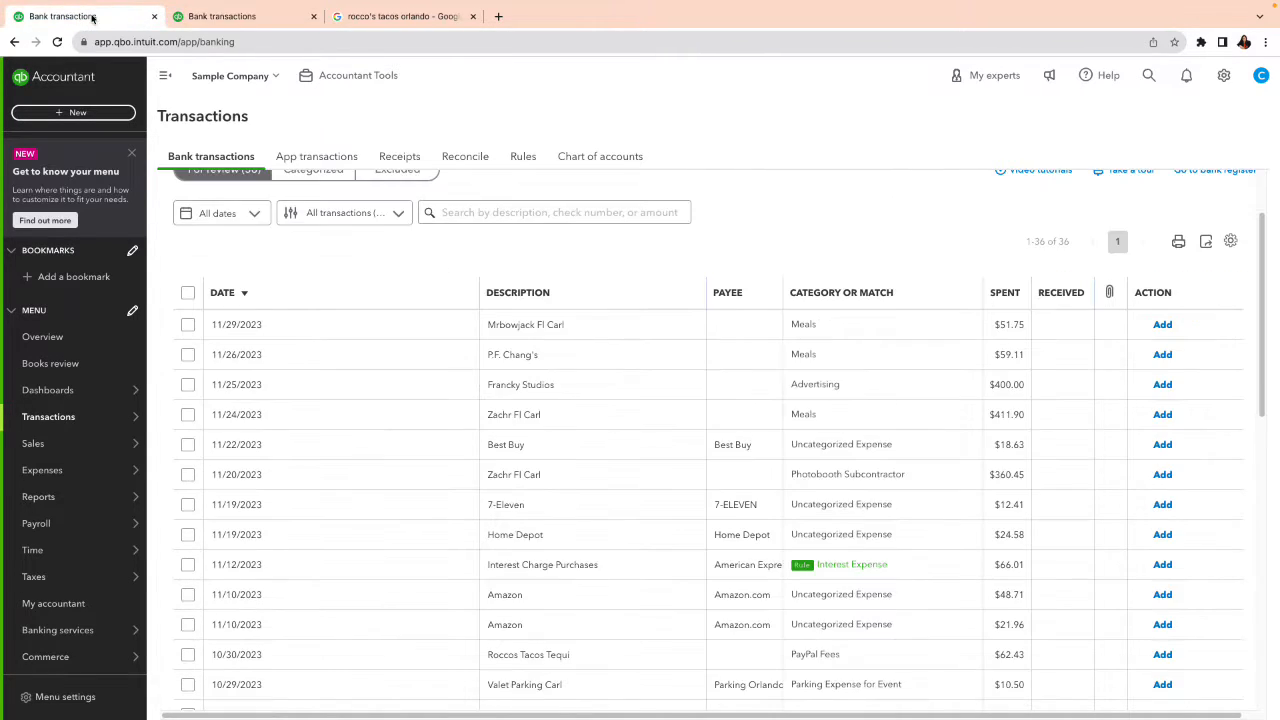
left_click(222, 17)
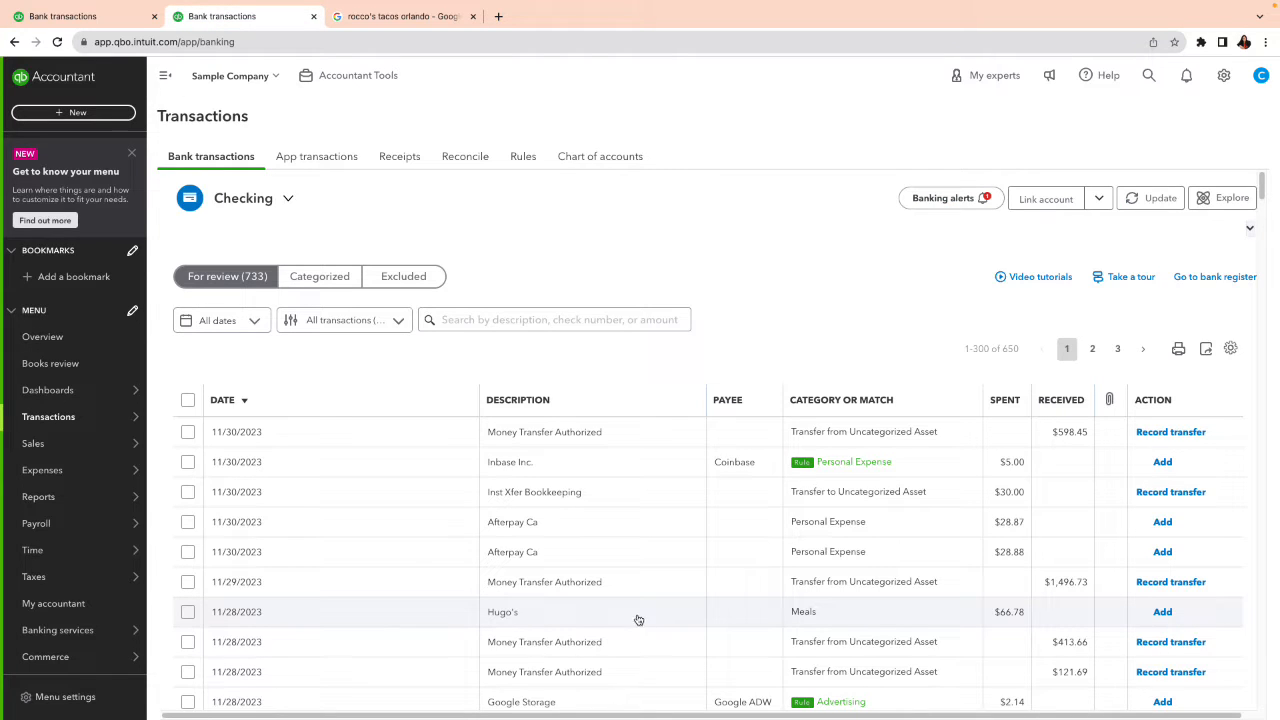
scroll(638, 620, "down", 1)
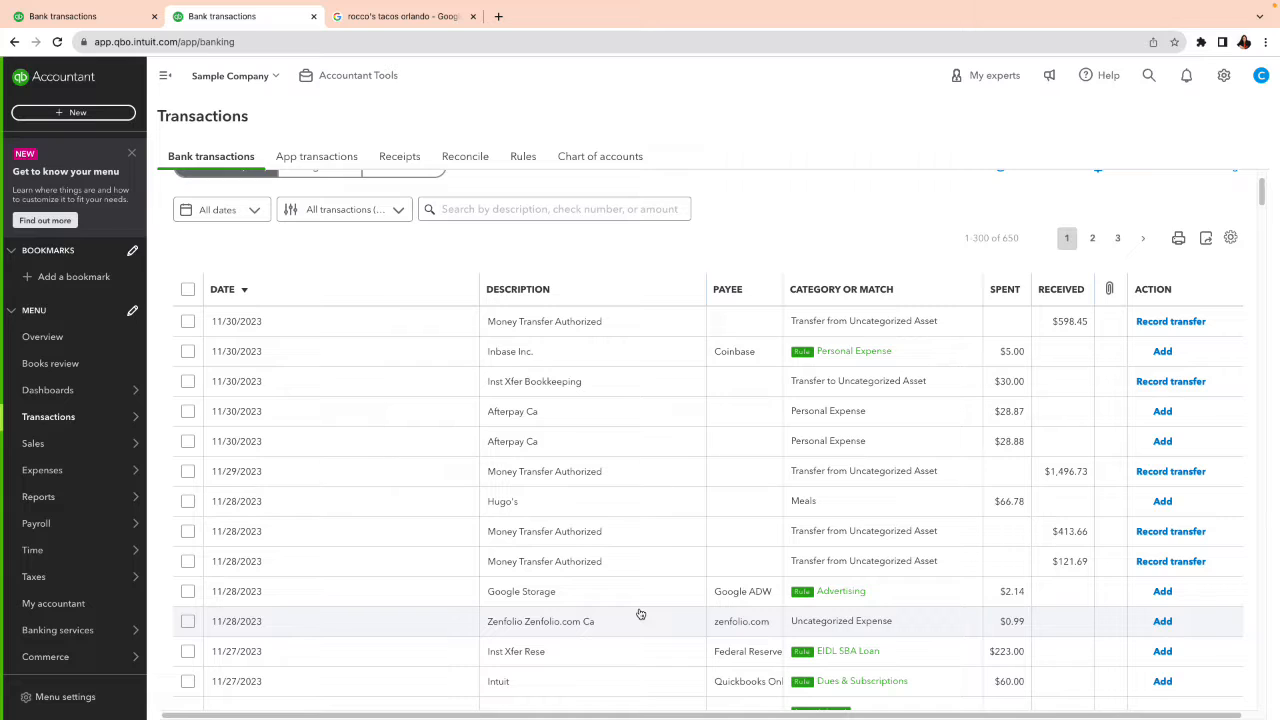
scroll(640, 613, "down", 1)
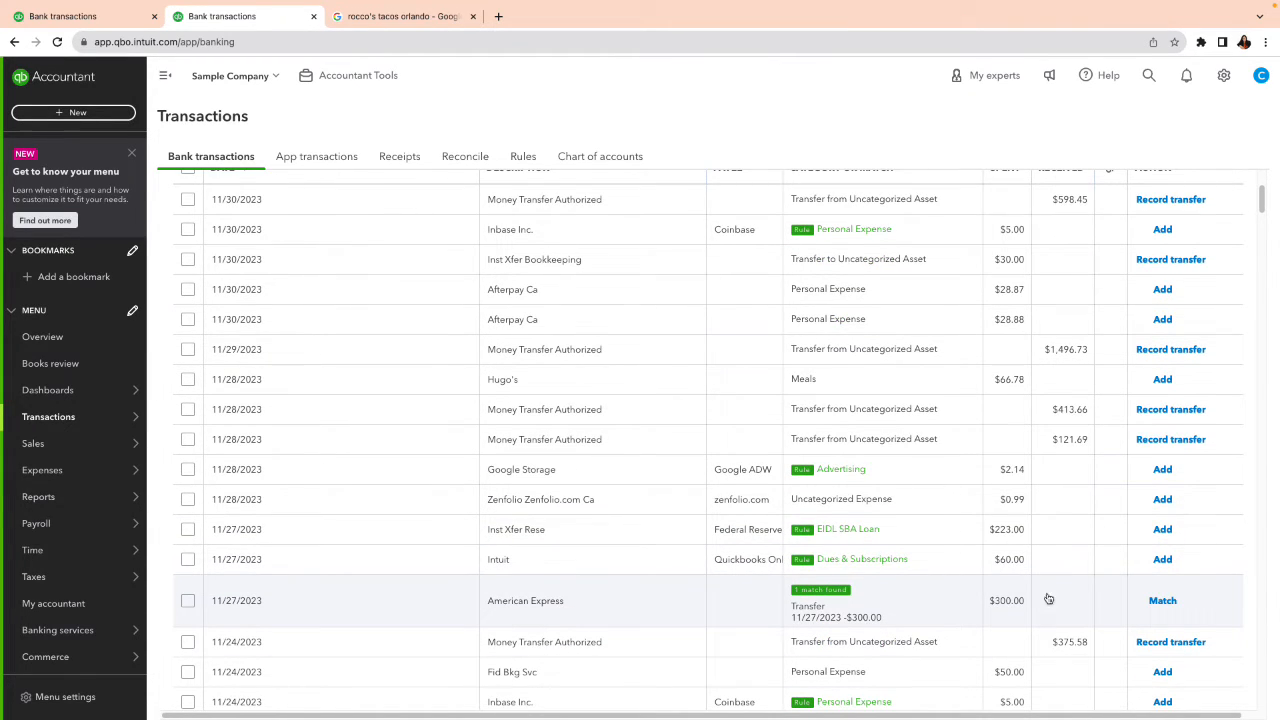
left_click(1166, 600)
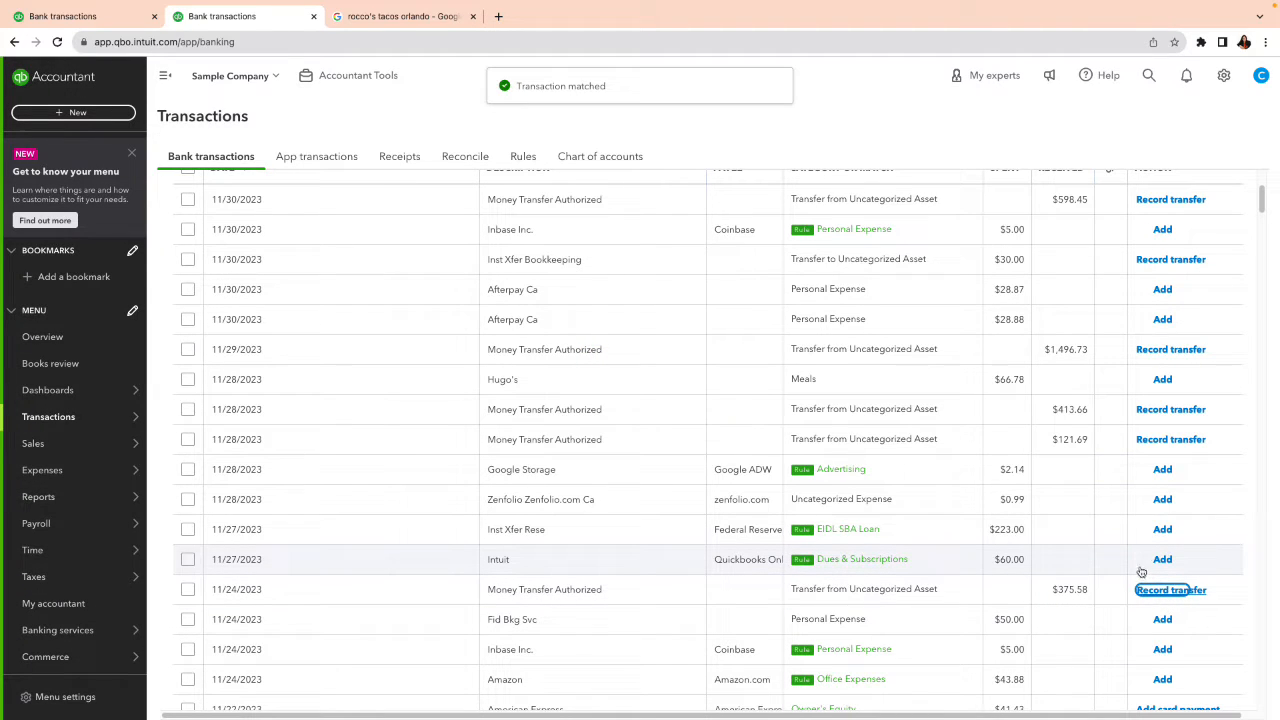
Step: Back in the American Express feed, create P.F. Chang's as a new vendor for the 11/26/2023 P.F. Chang's transaction
left_click(95, 18)
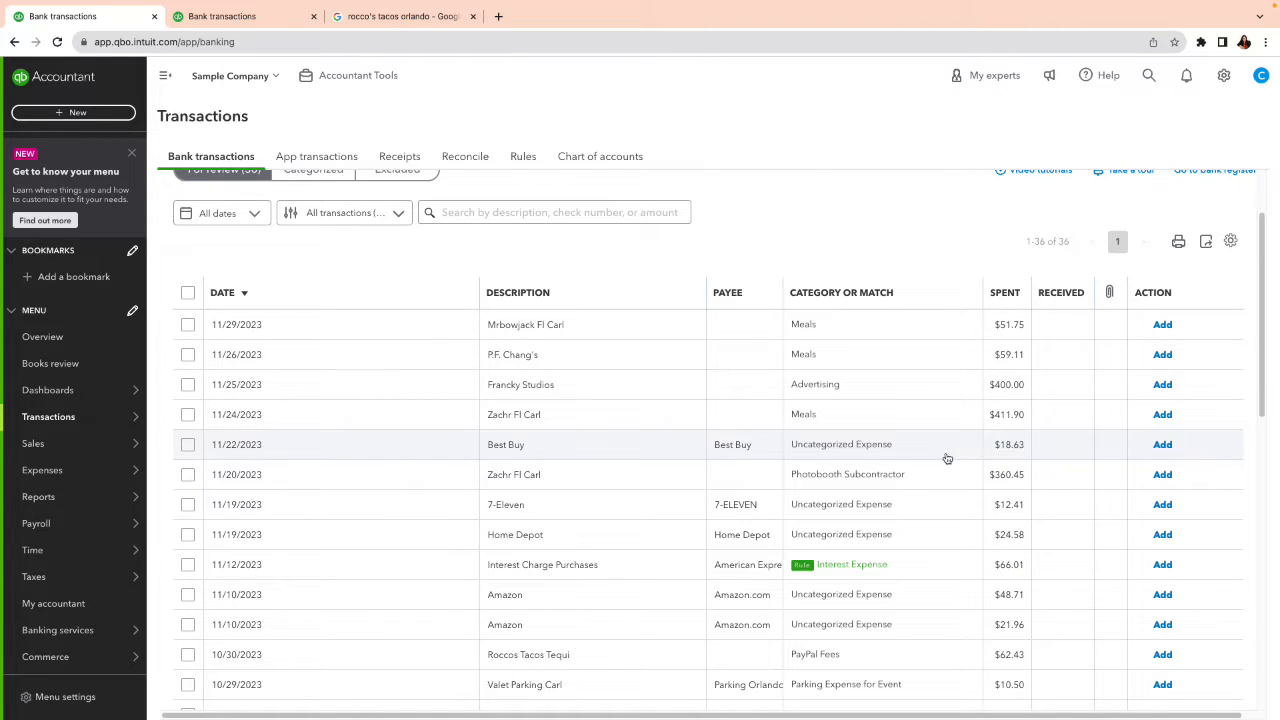
scroll(945, 457, "down", 1)
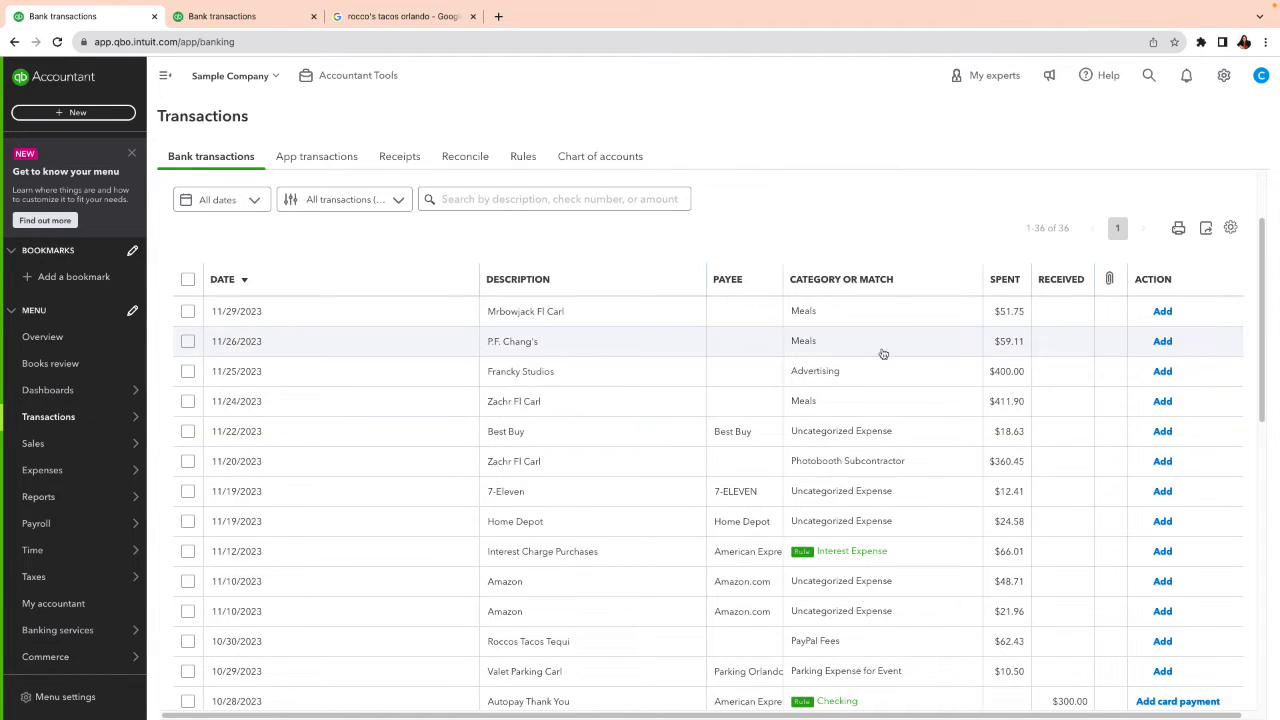
left_click(1021, 346)
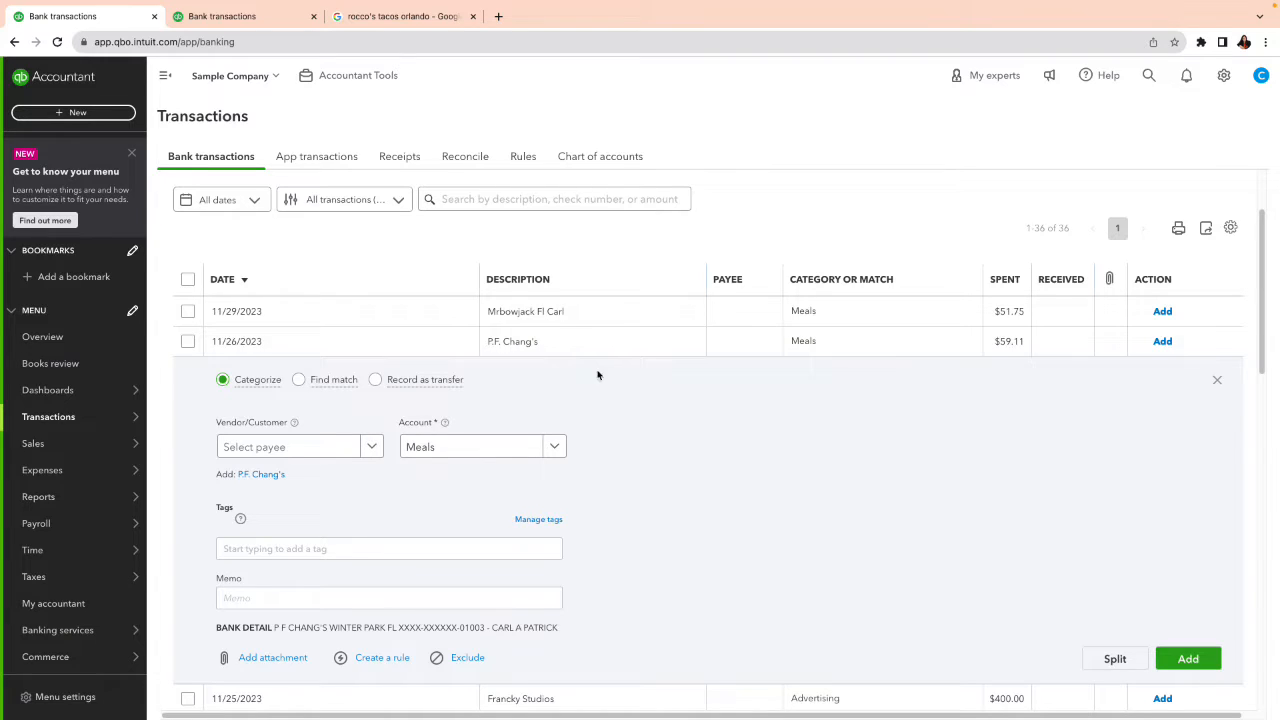
left_click(277, 446)
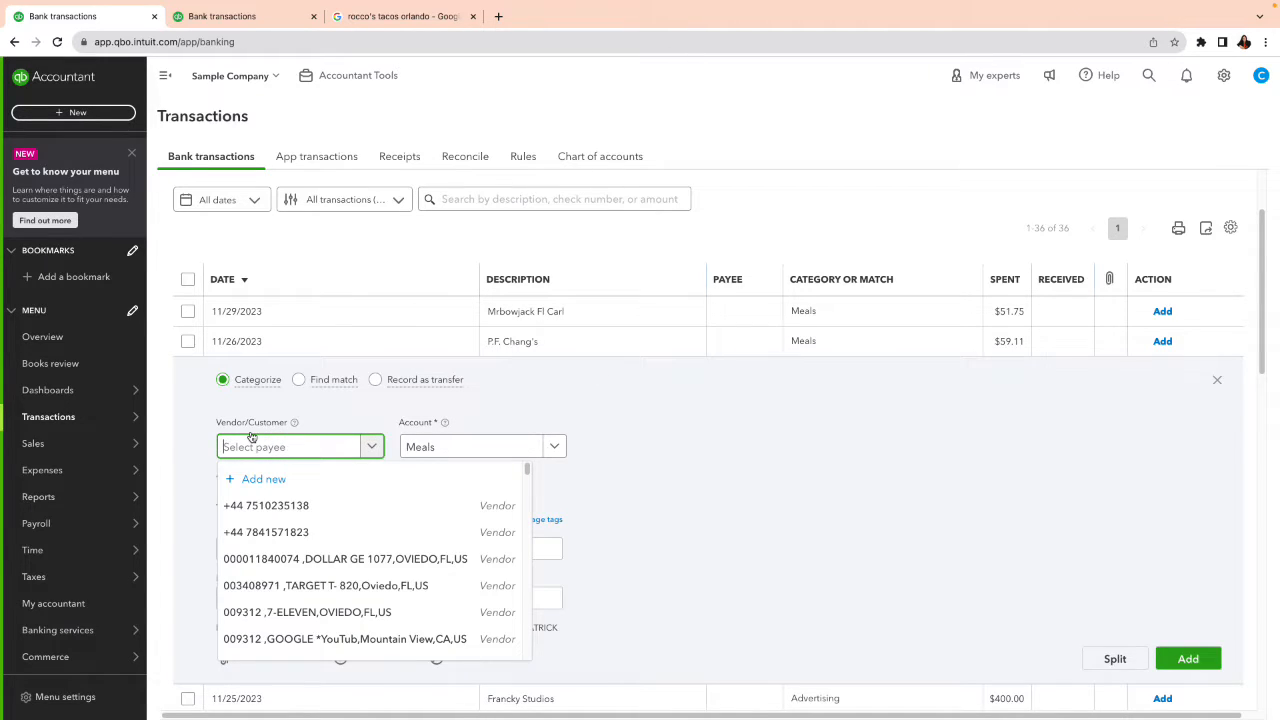
type("P.F")
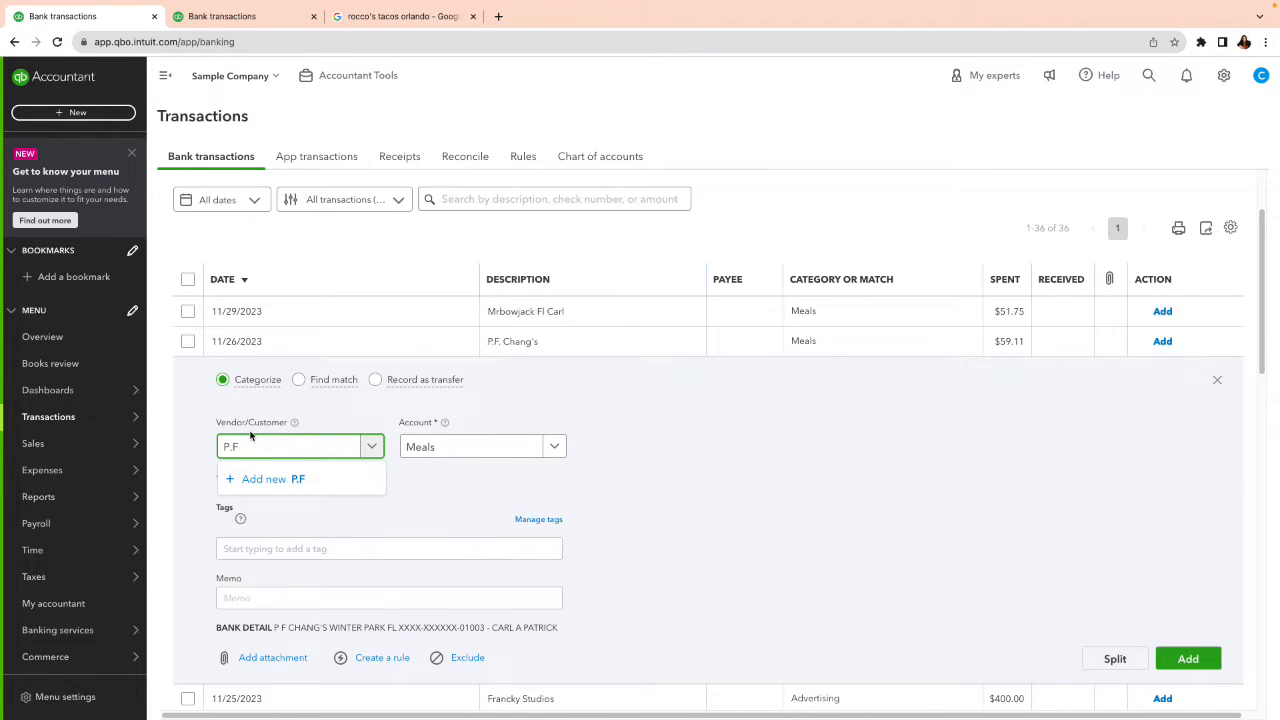
type(". Chang's")
left_click(296, 479)
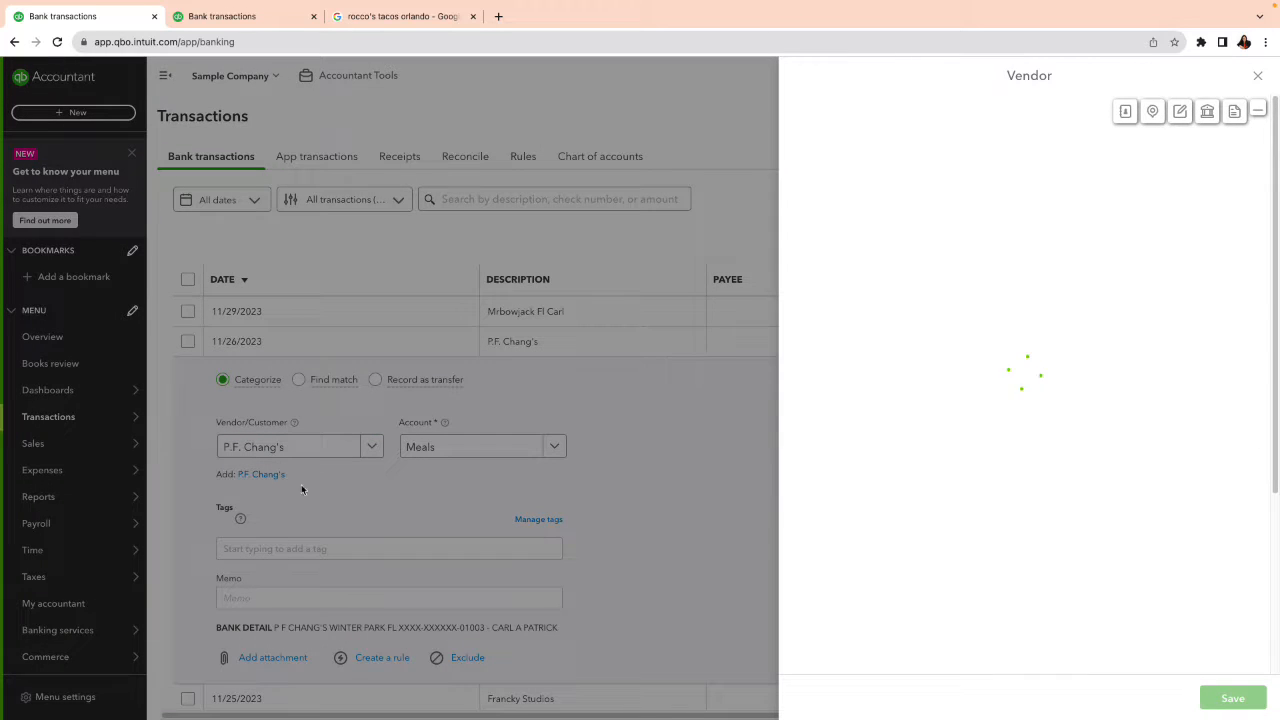
left_click(1216, 700)
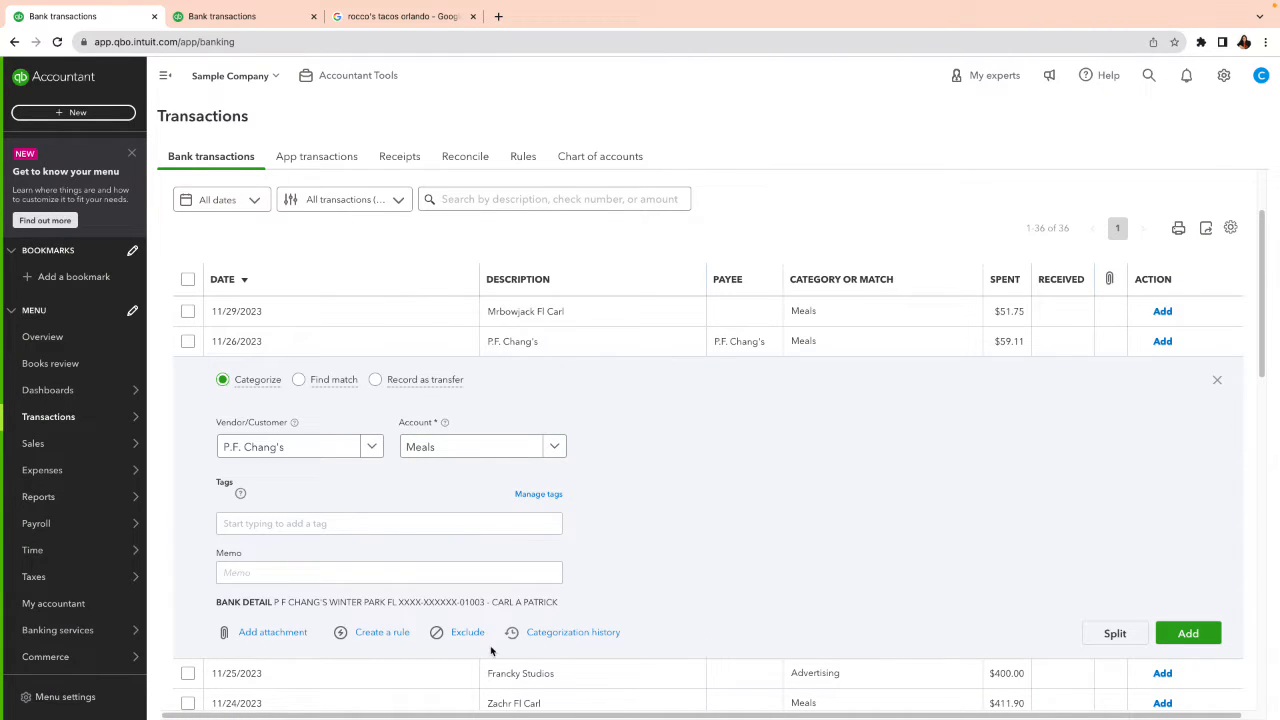
Step: Start a rule from the P.F. Chang's transaction, name it "P.F. Chang" and apply it to all bank accounts
left_click(381, 633)
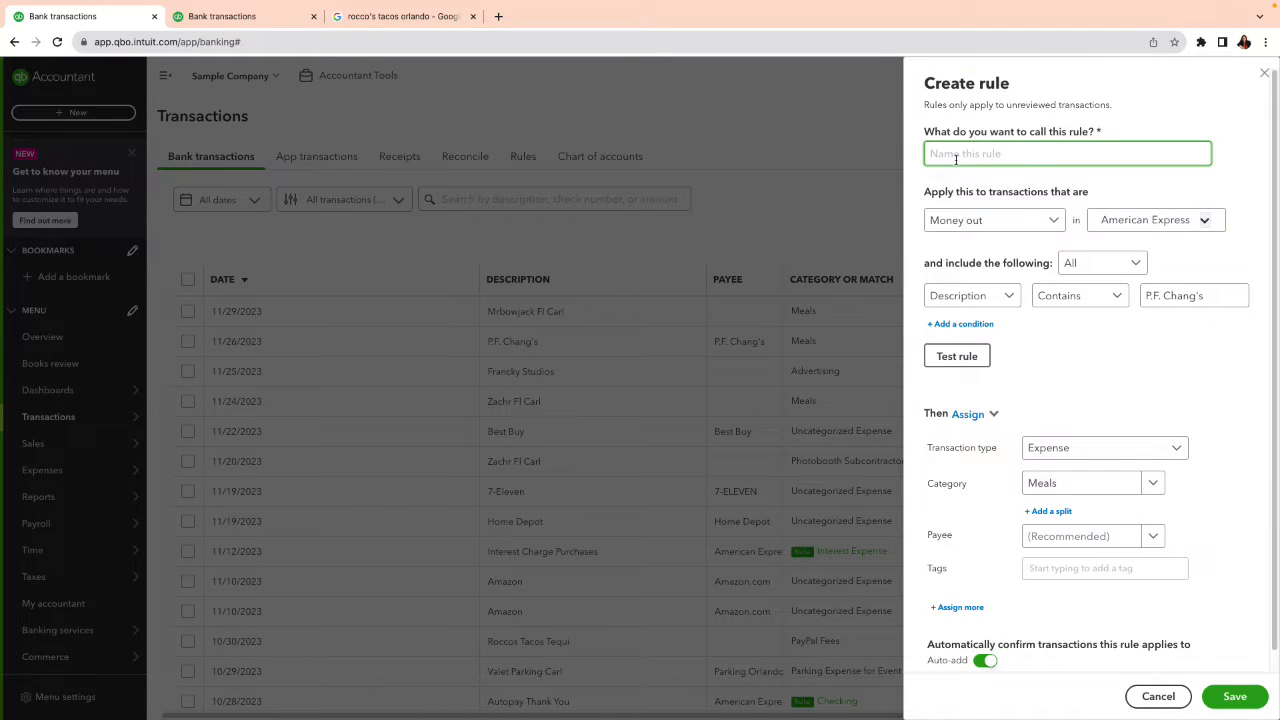
type("P.F. Chang")
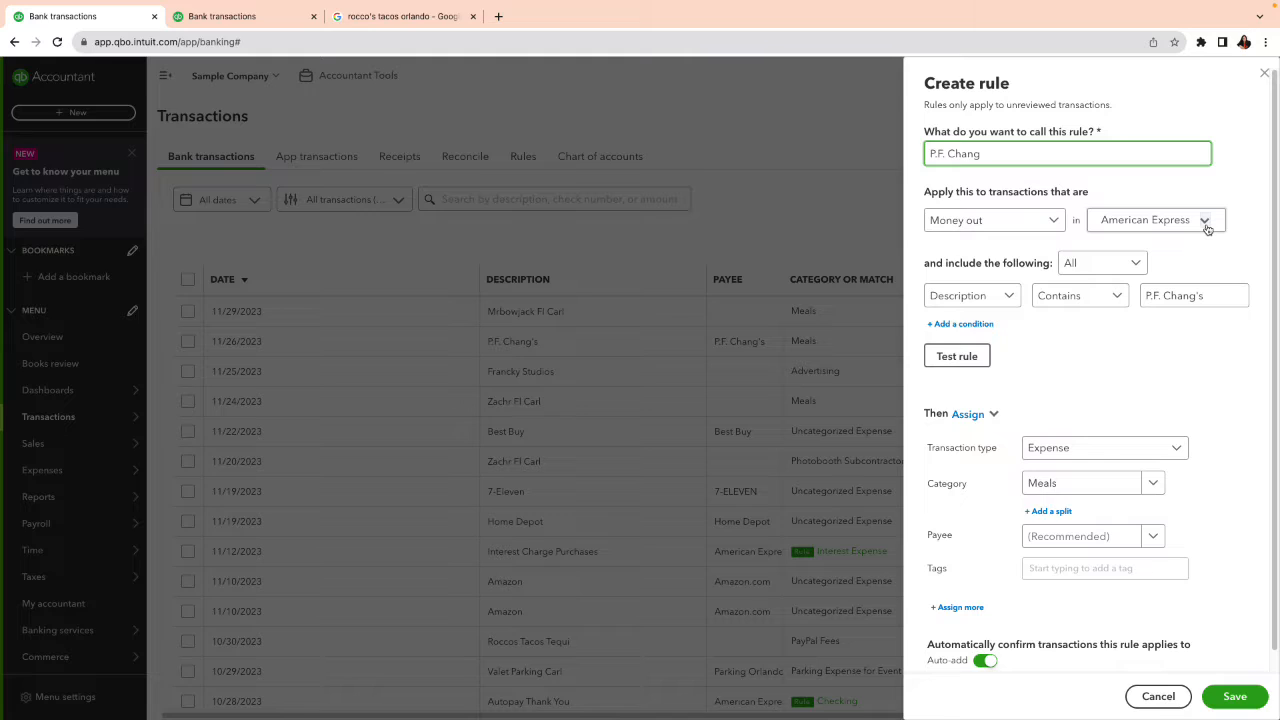
left_click(1205, 224)
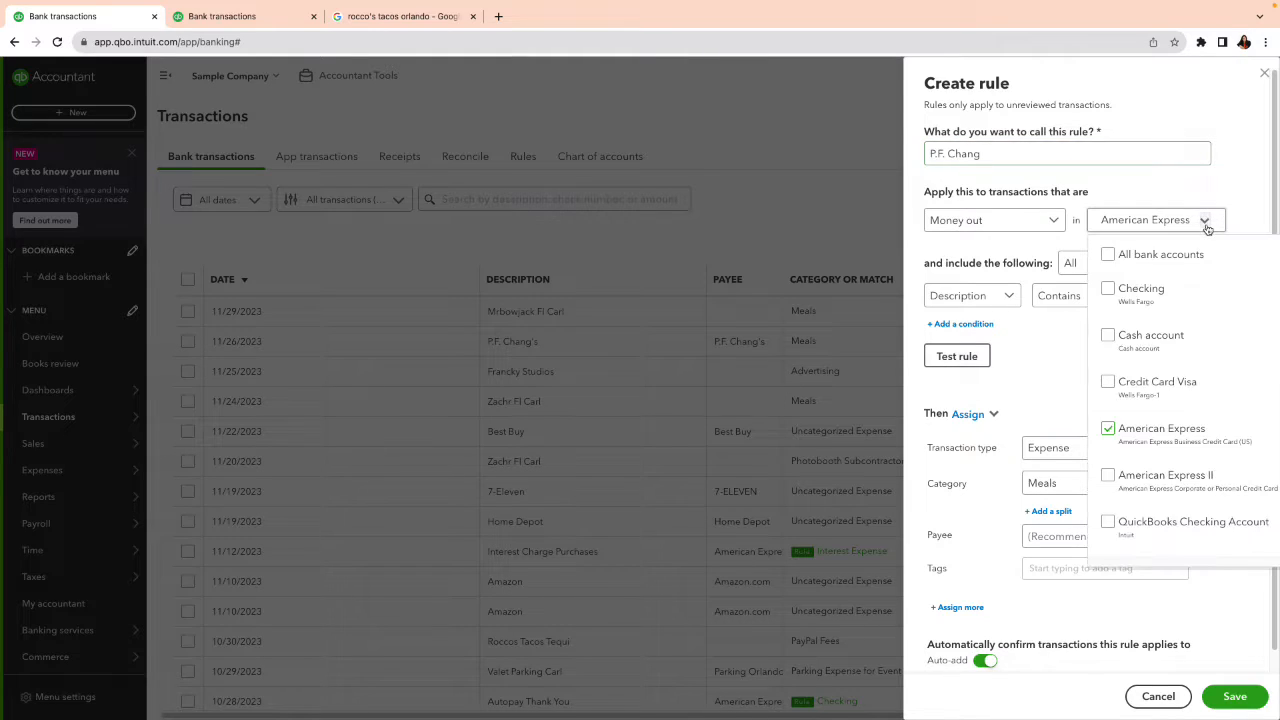
left_click(1108, 256)
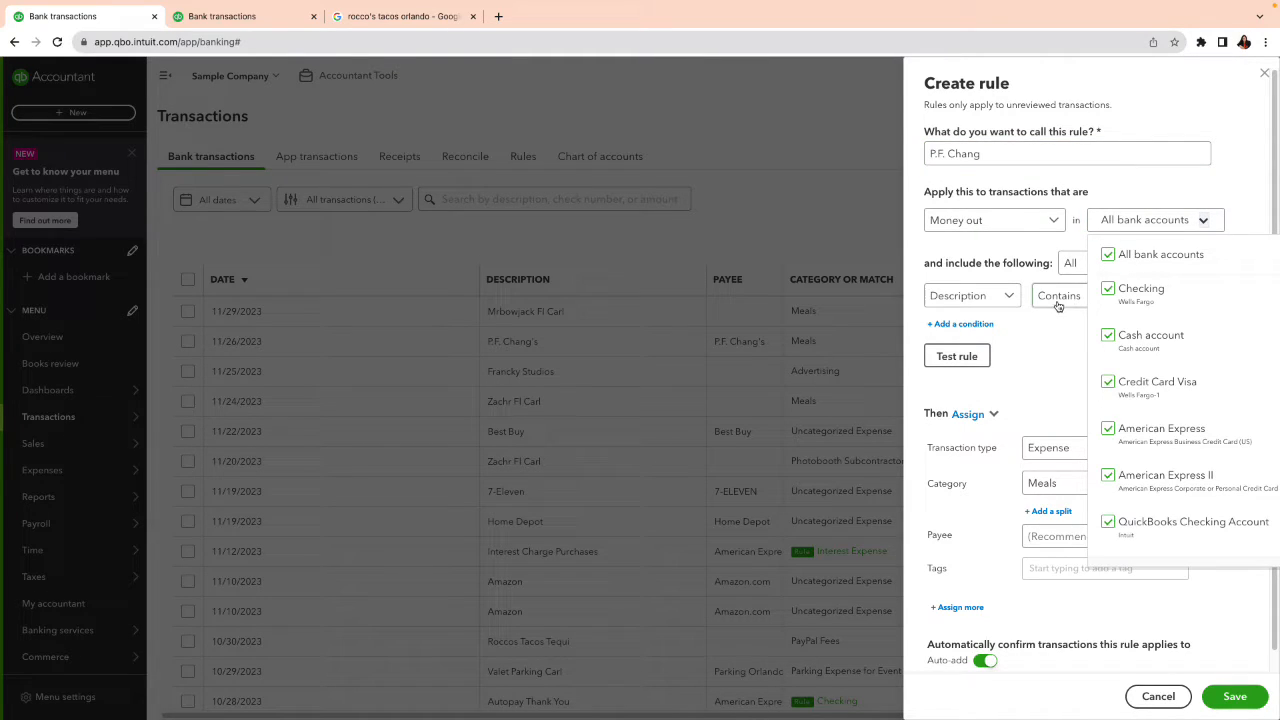
left_click(1063, 352)
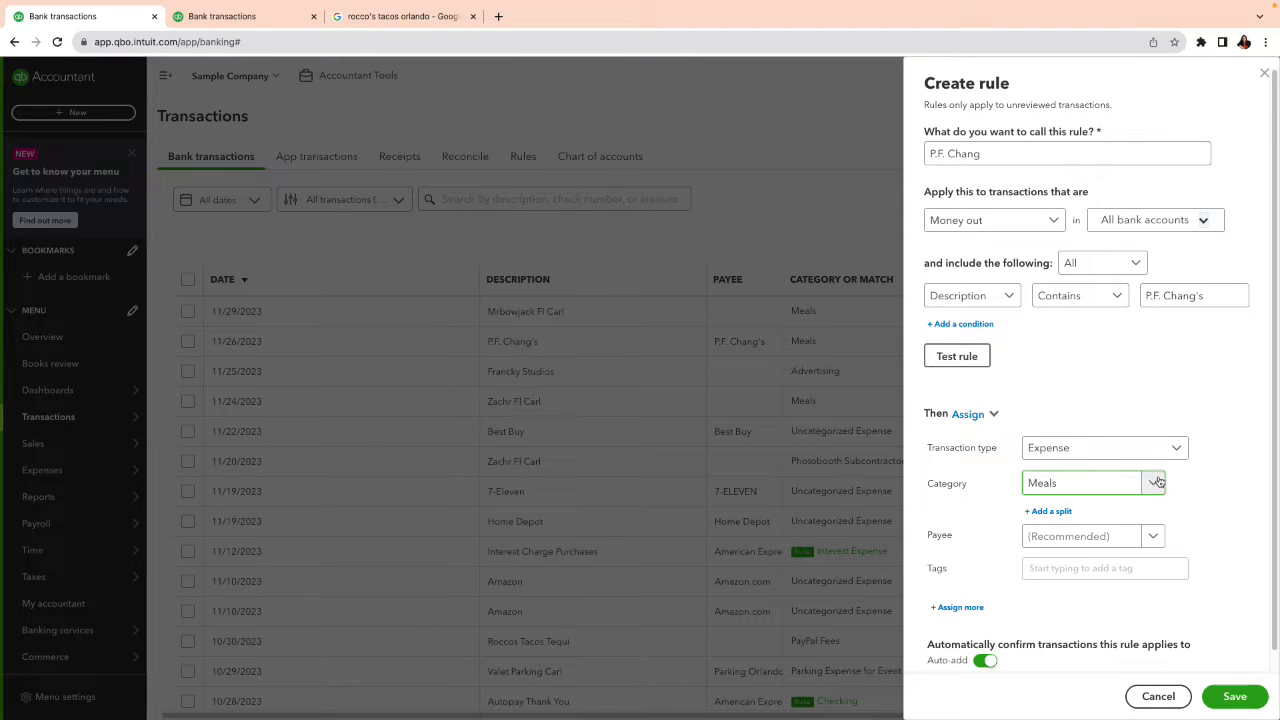
Step: Set the rule's payee to P.F. Chang's and save the rule
scroll(1040, 515, "down", 1)
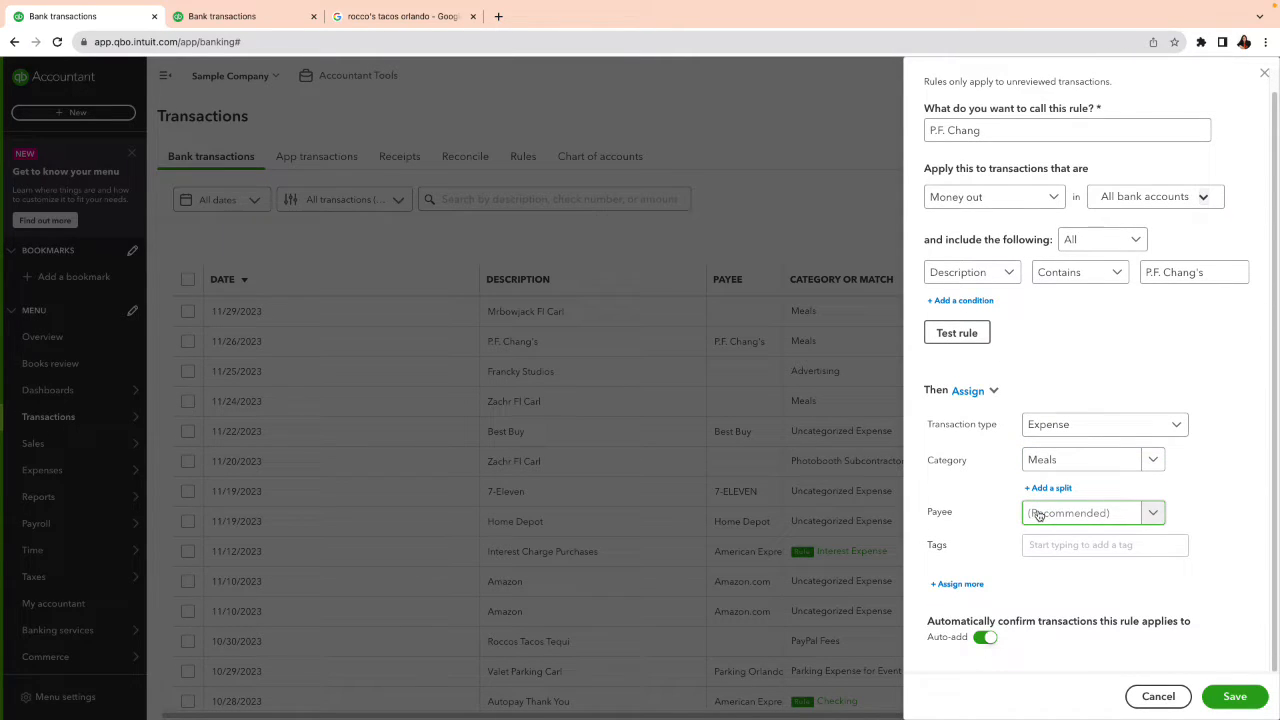
left_click(1066, 515)
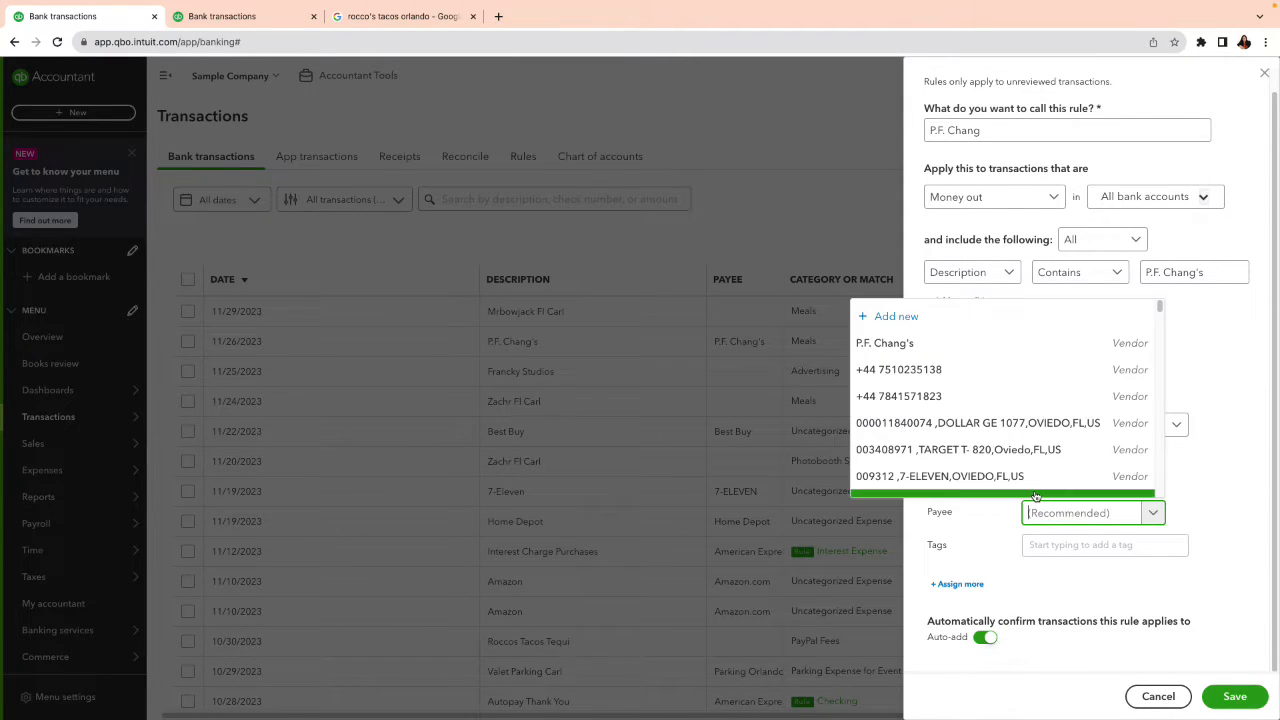
type("P.F.")
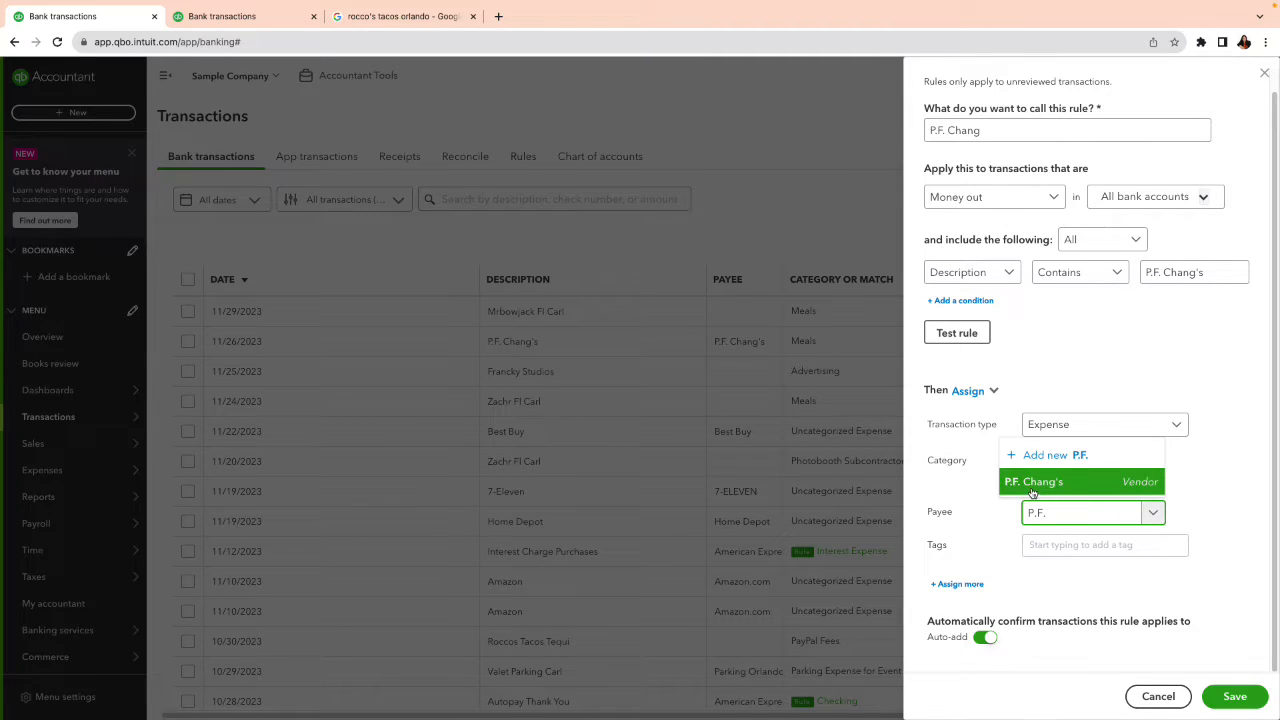
left_click(1034, 484)
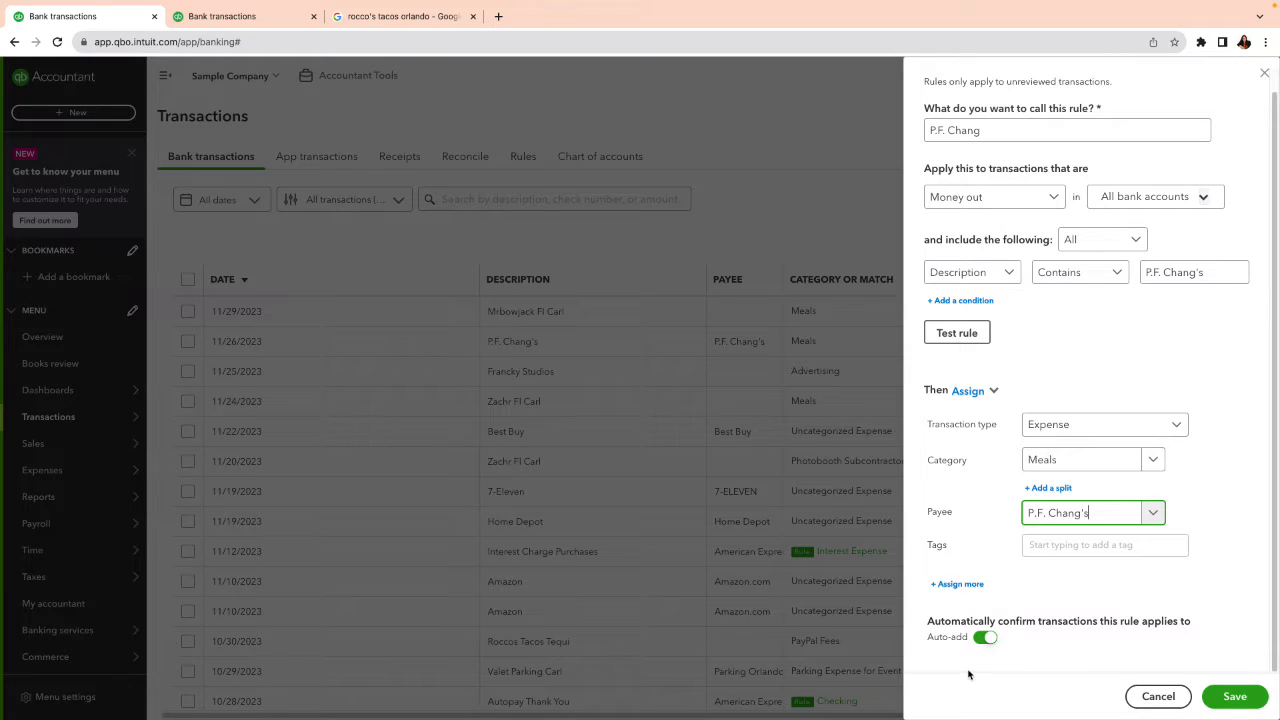
left_click(1214, 697)
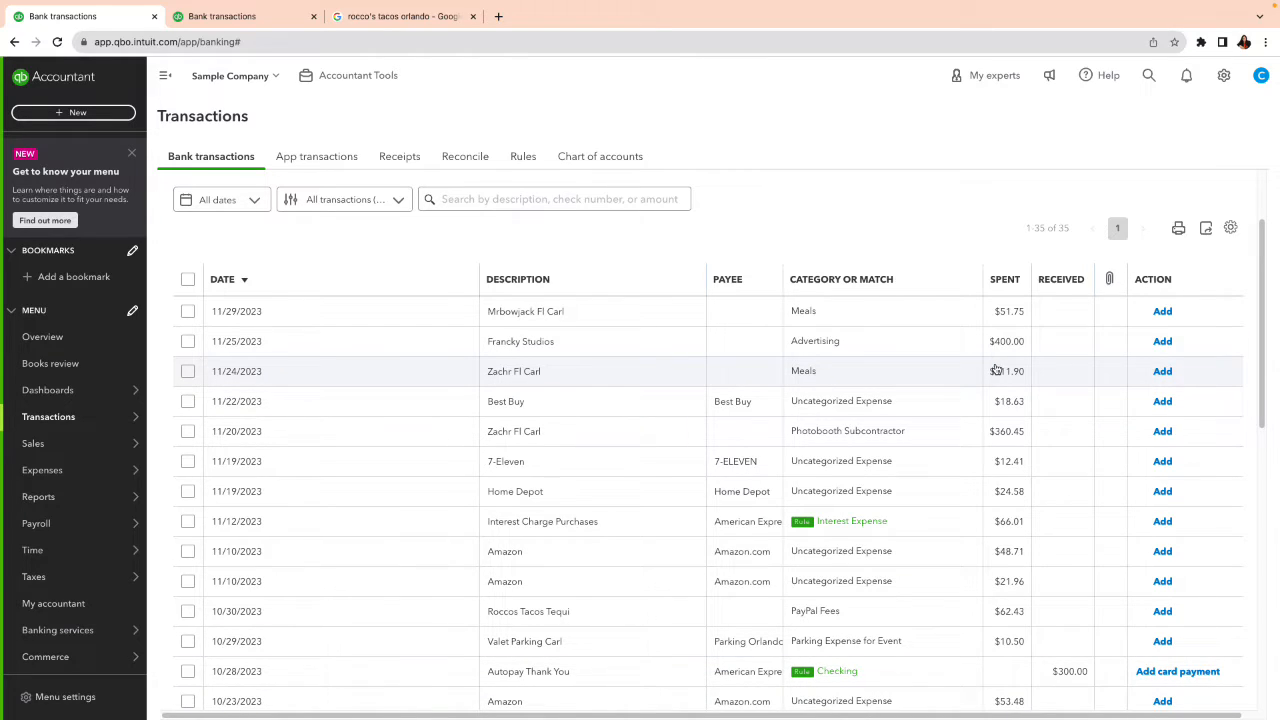
Step: Categorize the 11/19/2023 7-Eleven transaction of $12.41 to the Auto account and add it
left_click(1018, 462)
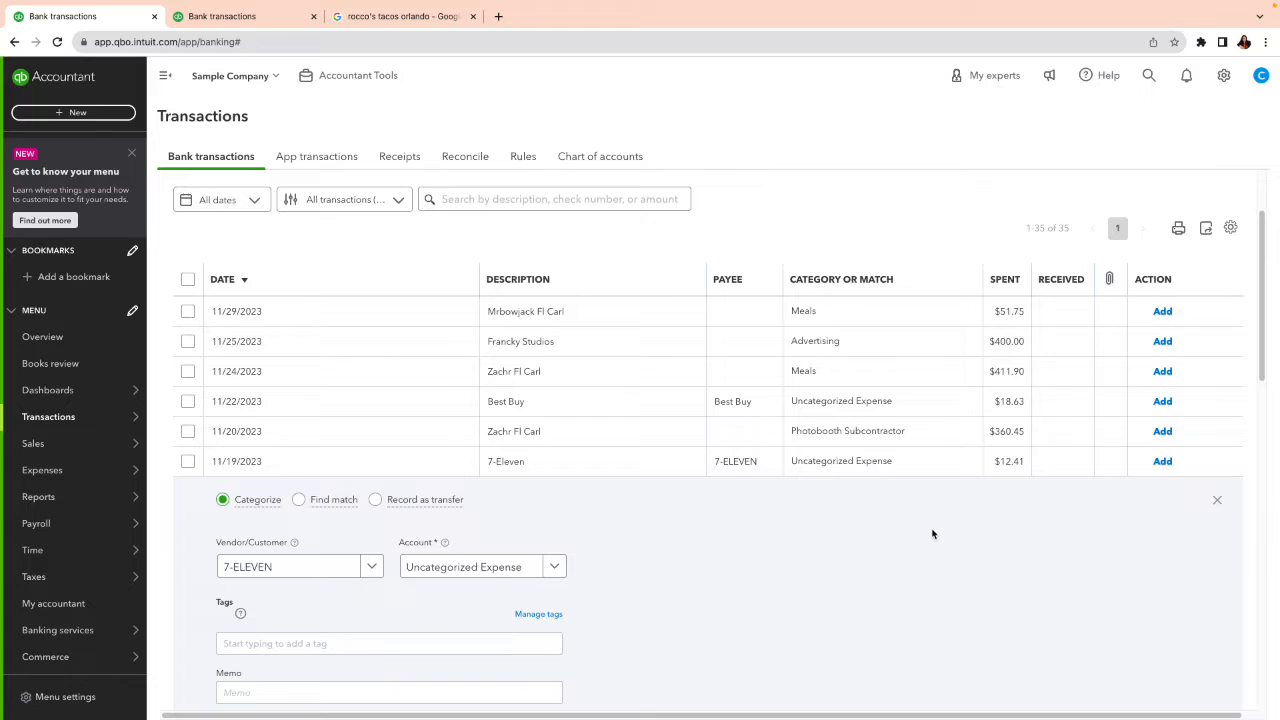
left_click(430, 572)
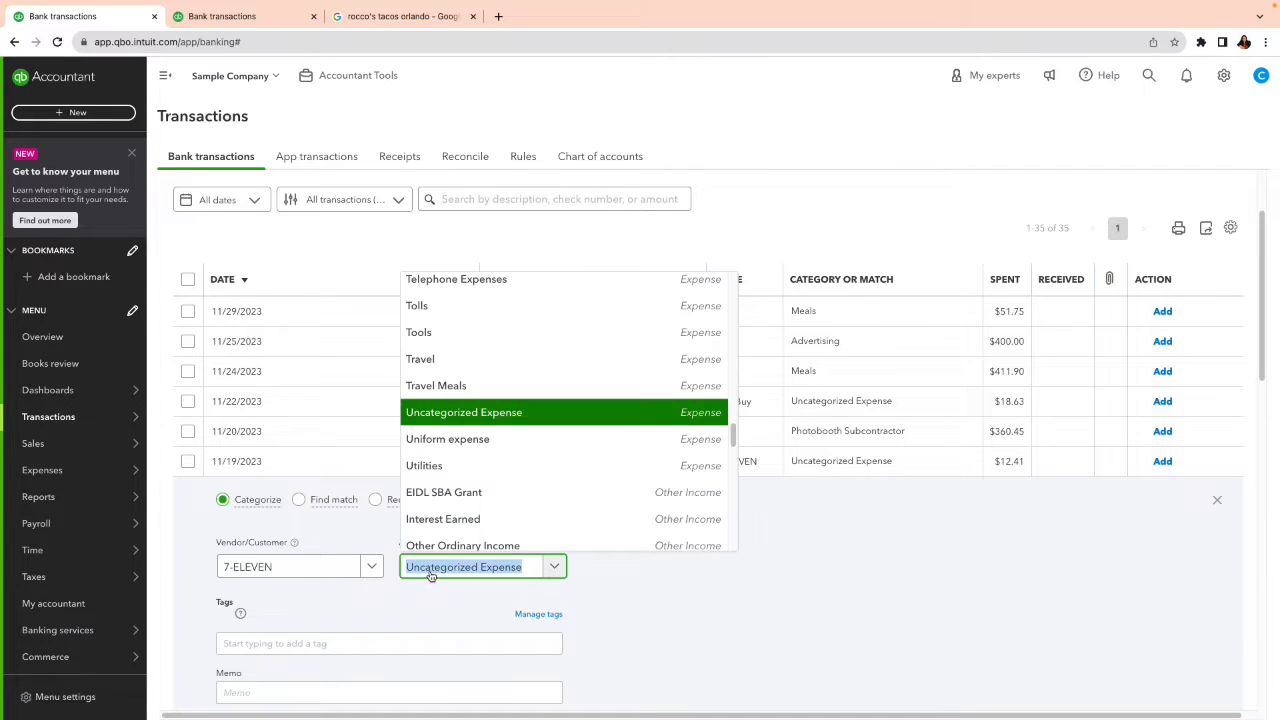
type("auto")
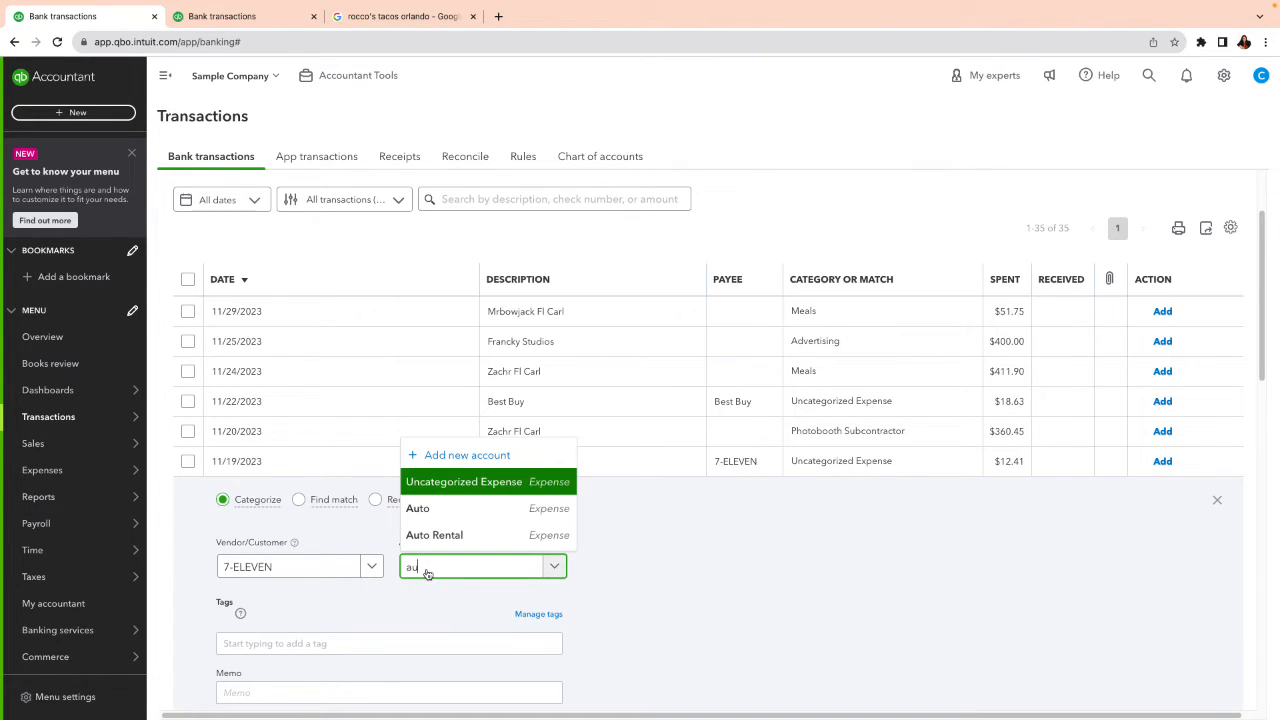
left_click(446, 509)
scroll(681, 571, "down", 3)
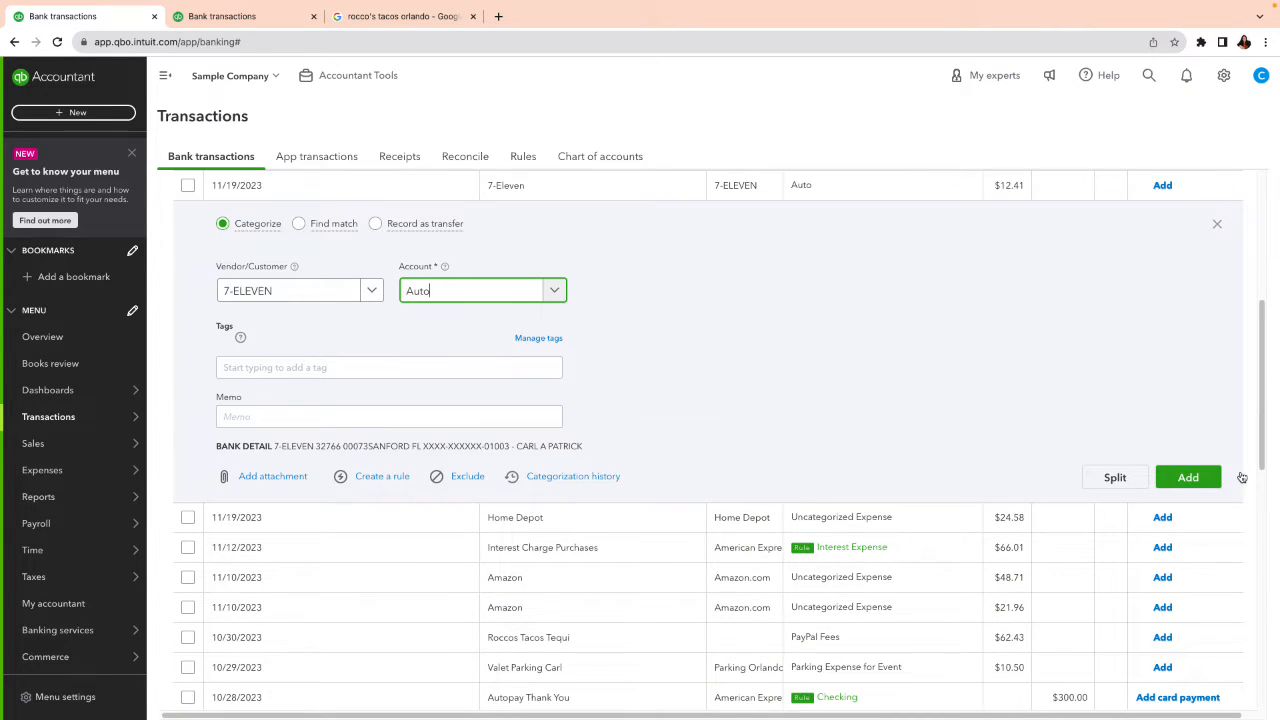
left_click(1155, 478)
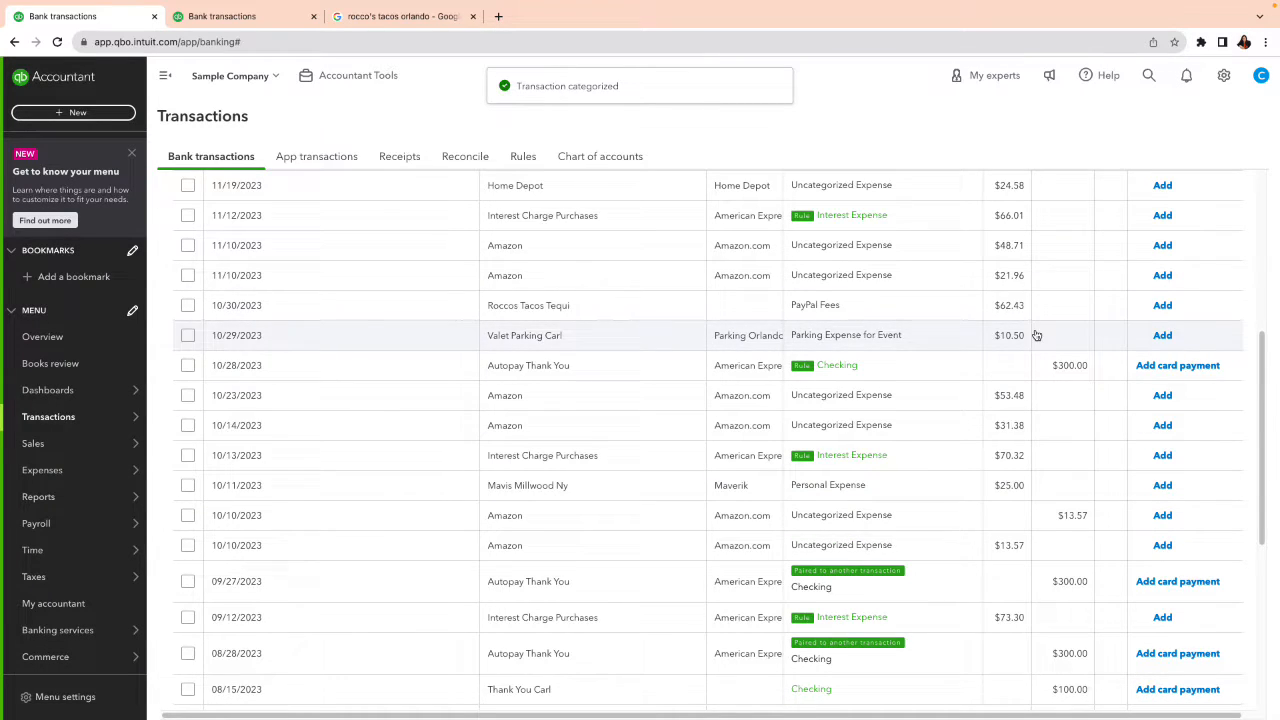
Step: Examine the details of the 11/29/2023 Mrbowjack transaction of $51.75 and close them without changes
scroll(1037, 334, "up", 2)
scroll(1034, 331, "up", 3)
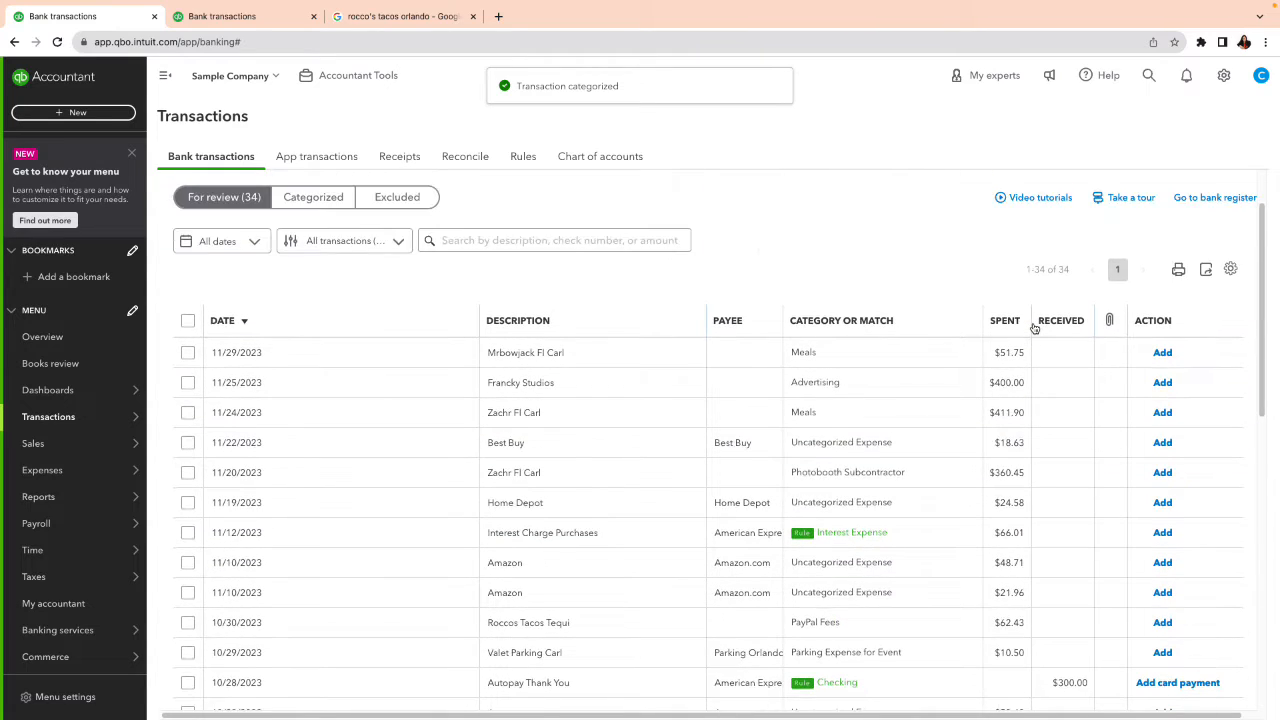
scroll(1034, 325, "down", 1)
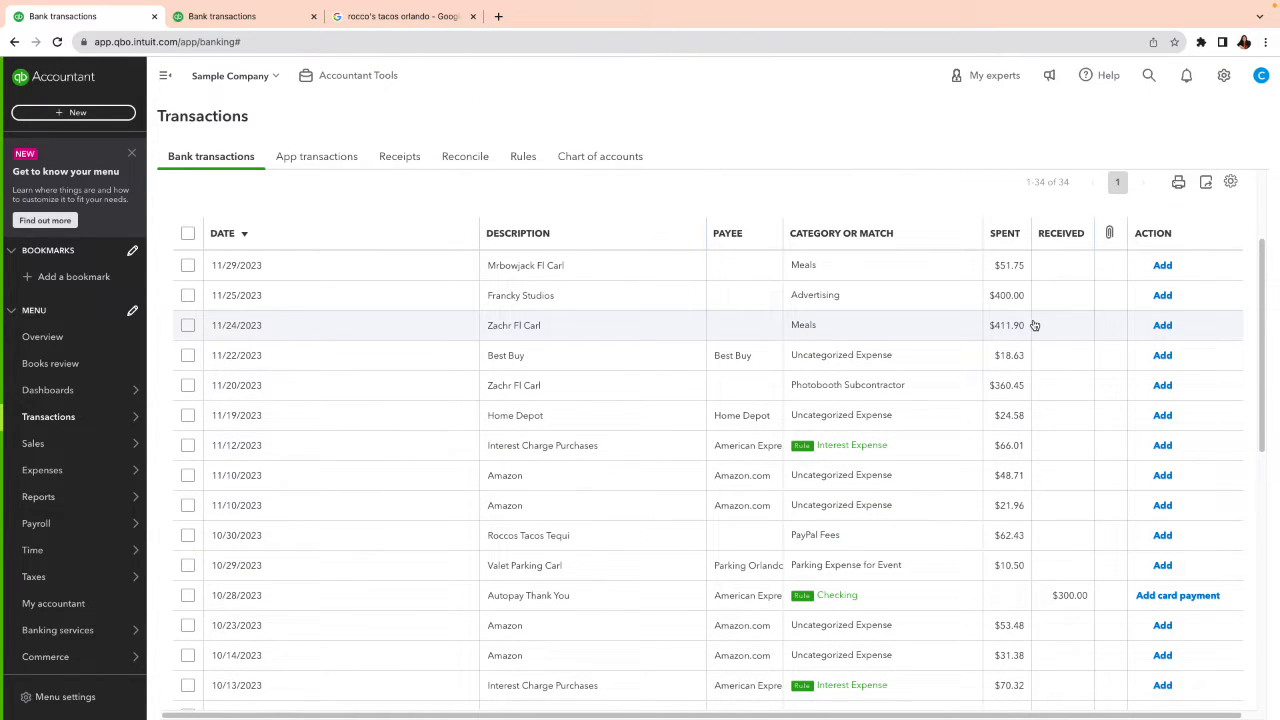
left_click(1008, 267)
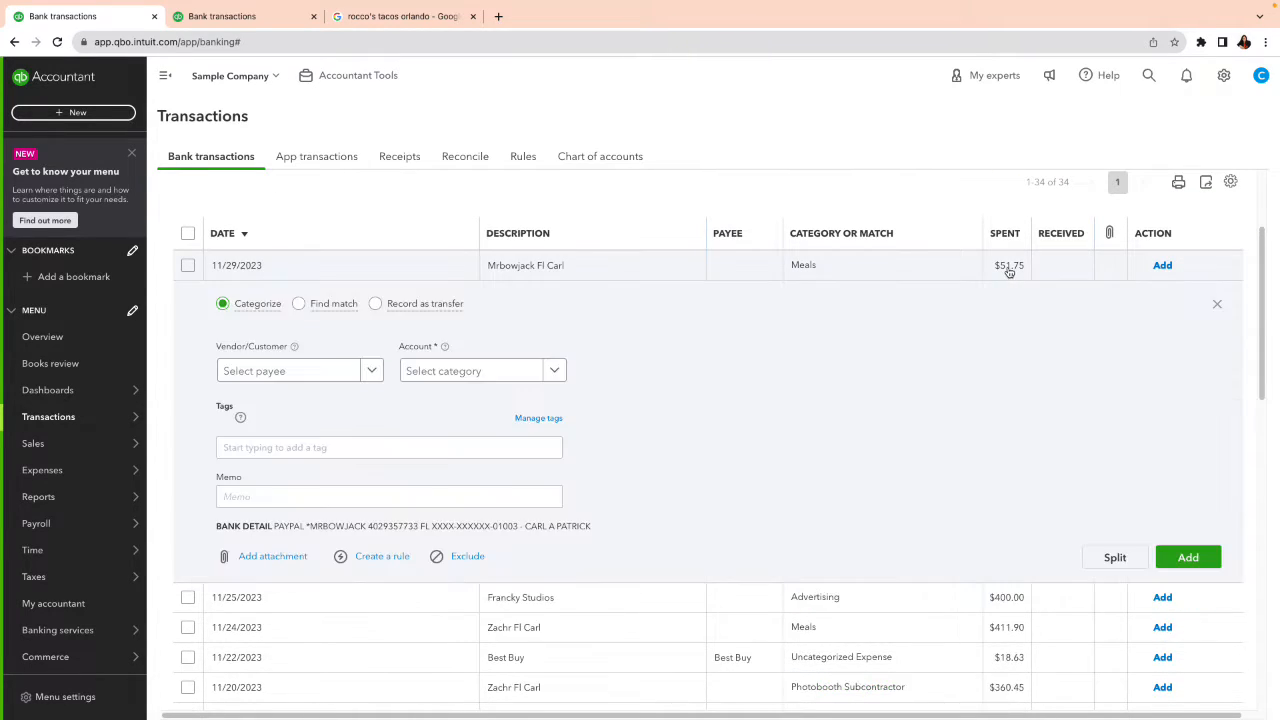
left_click(1216, 305)
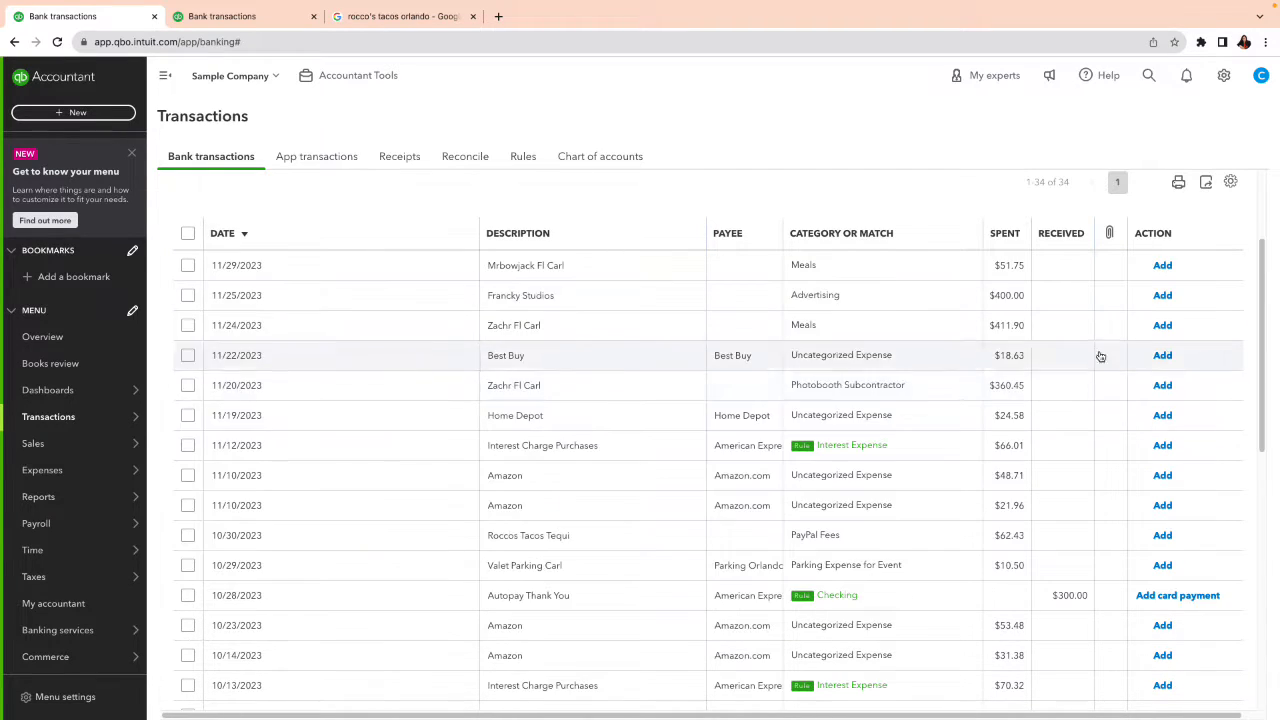
Step: Categorize the 11/22/2023 Best Buy transaction of $18.63 to Office Expenses and add it
left_click(1003, 357)
left_click(506, 462)
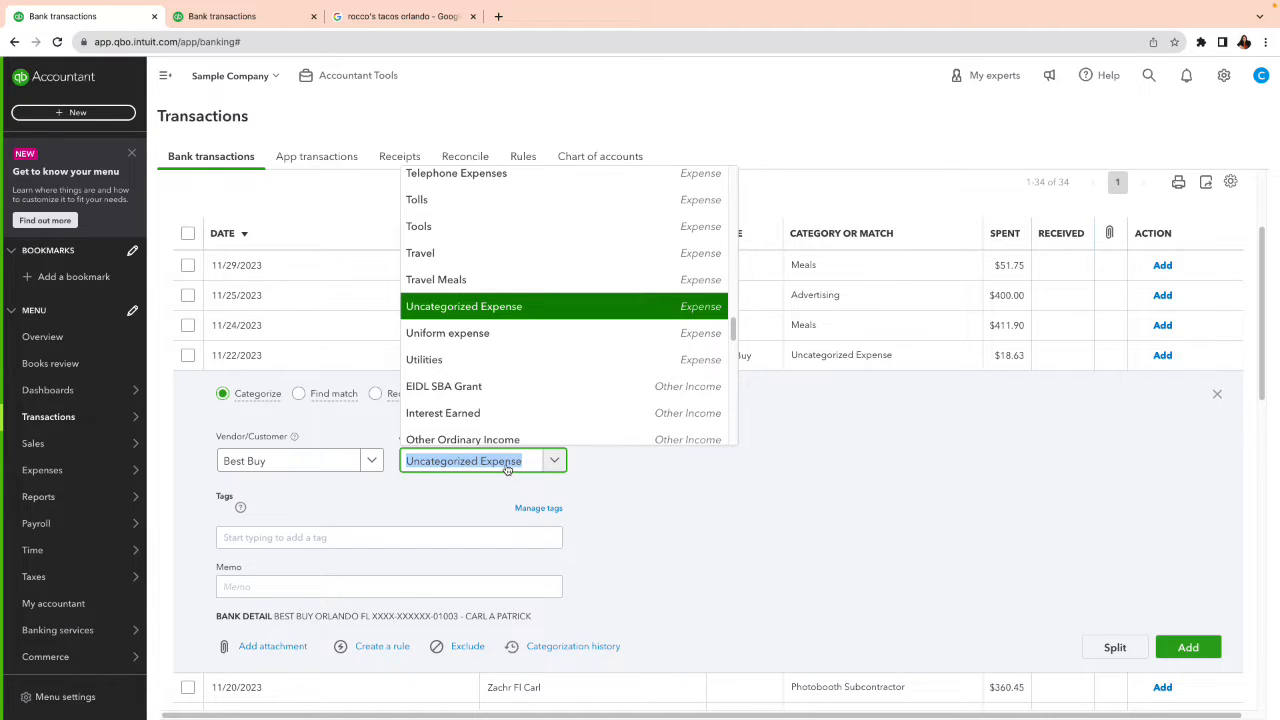
type("Offi")
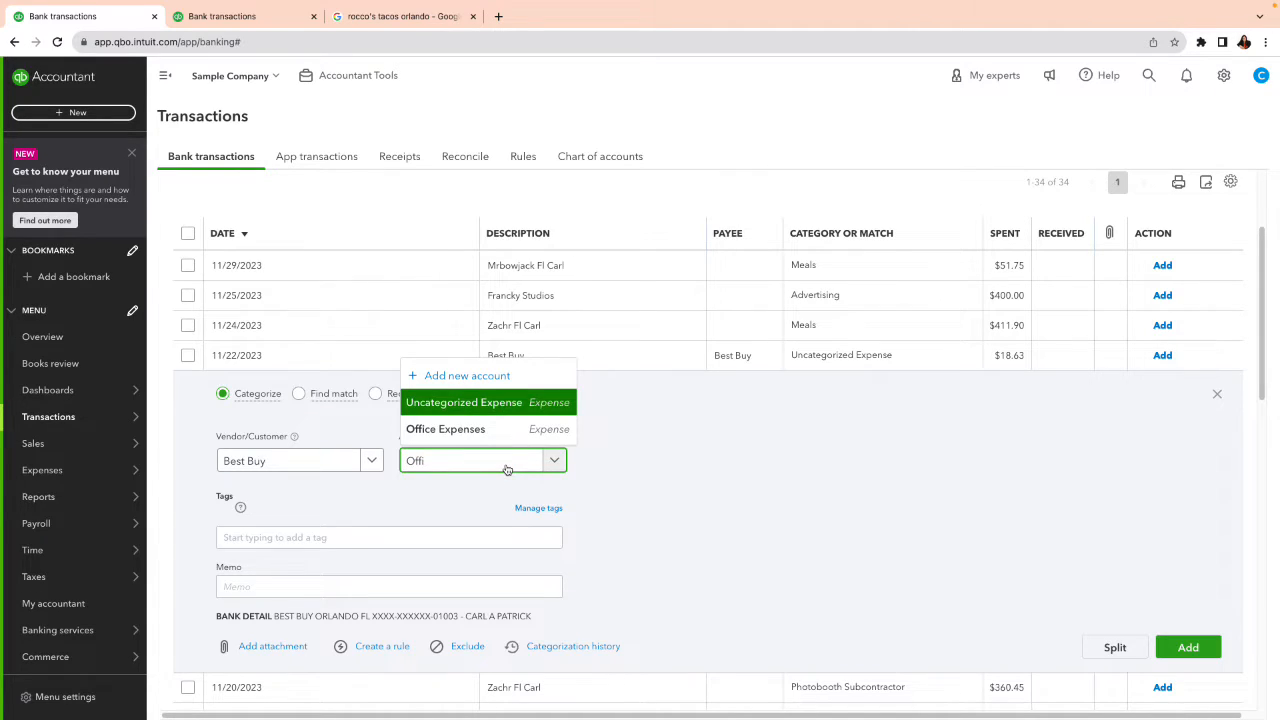
left_click(488, 436)
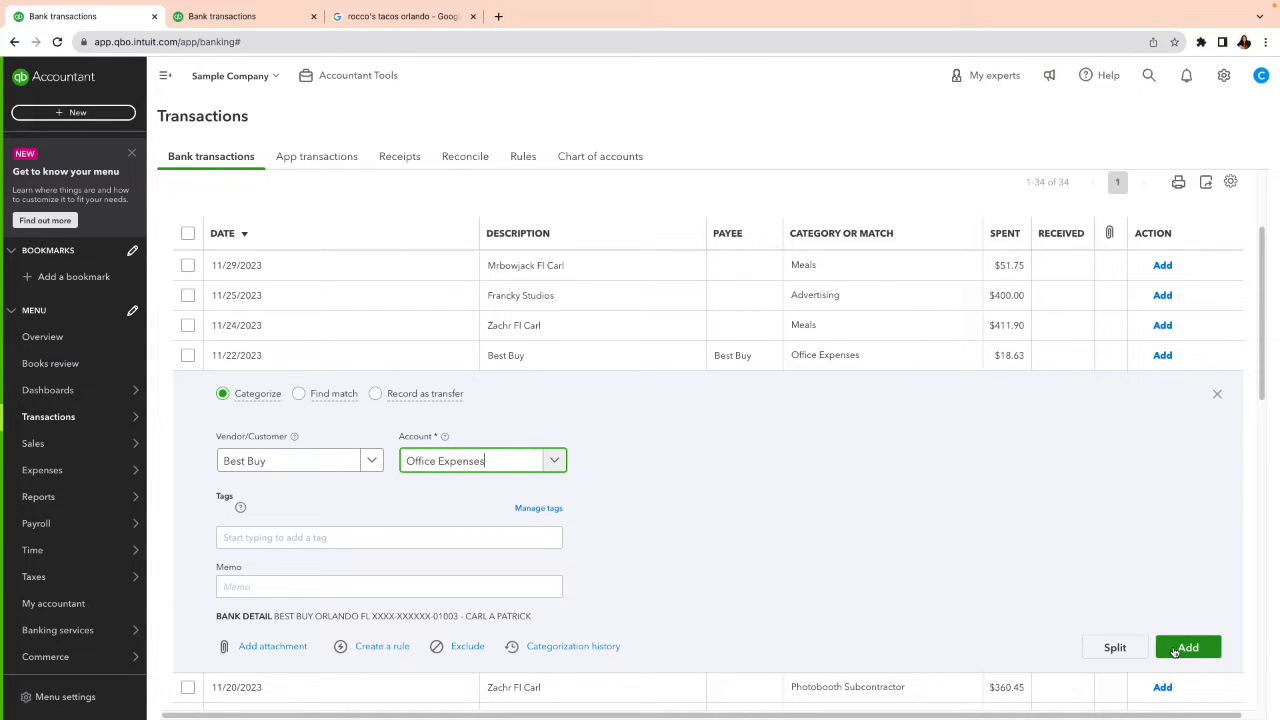
left_click(1175, 651)
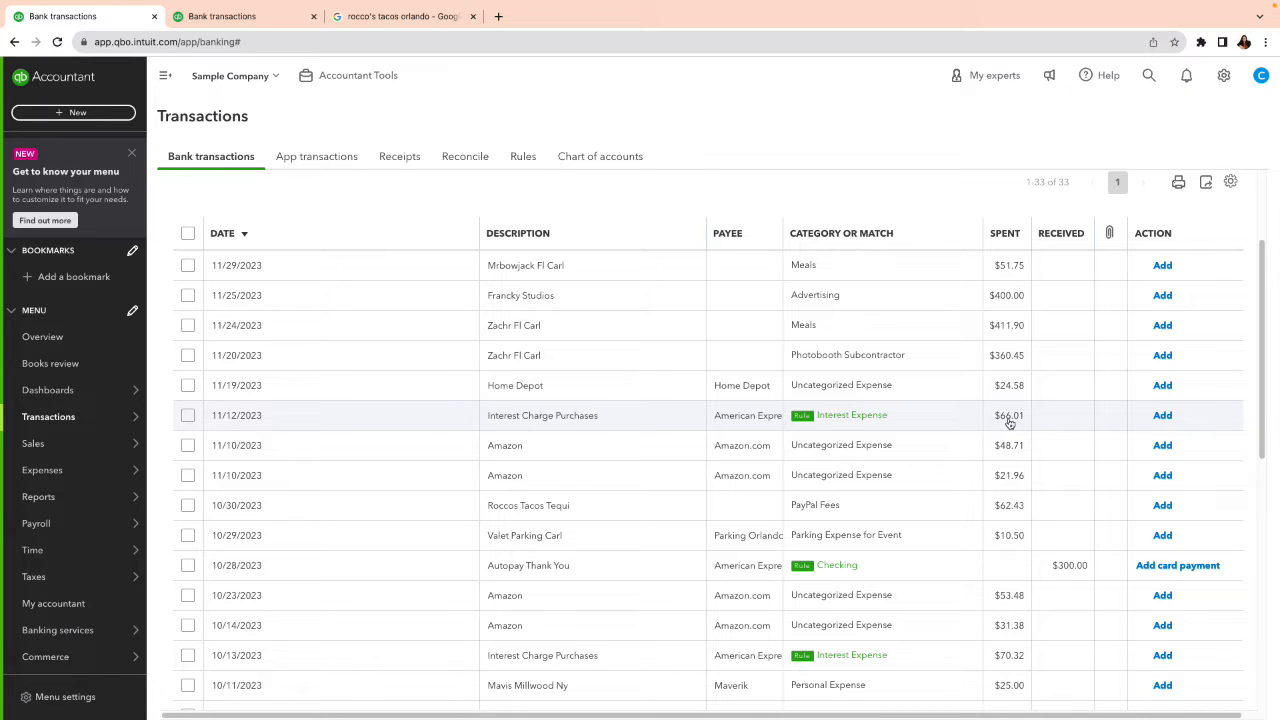
Step: Record the 10/28/2023 Autopay Thank You payment of $300.00 as a transfer from Checking and add it
scroll(928, 457, "down", 1)
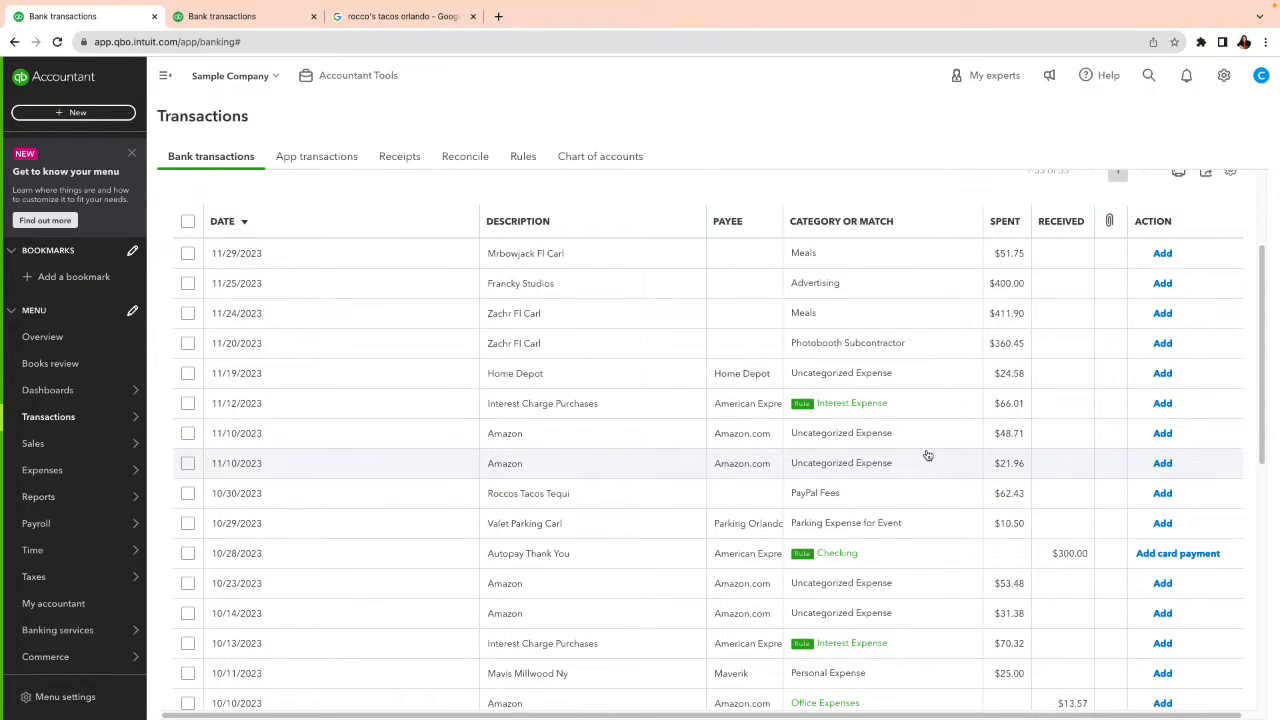
scroll(1015, 556, "down", 1)
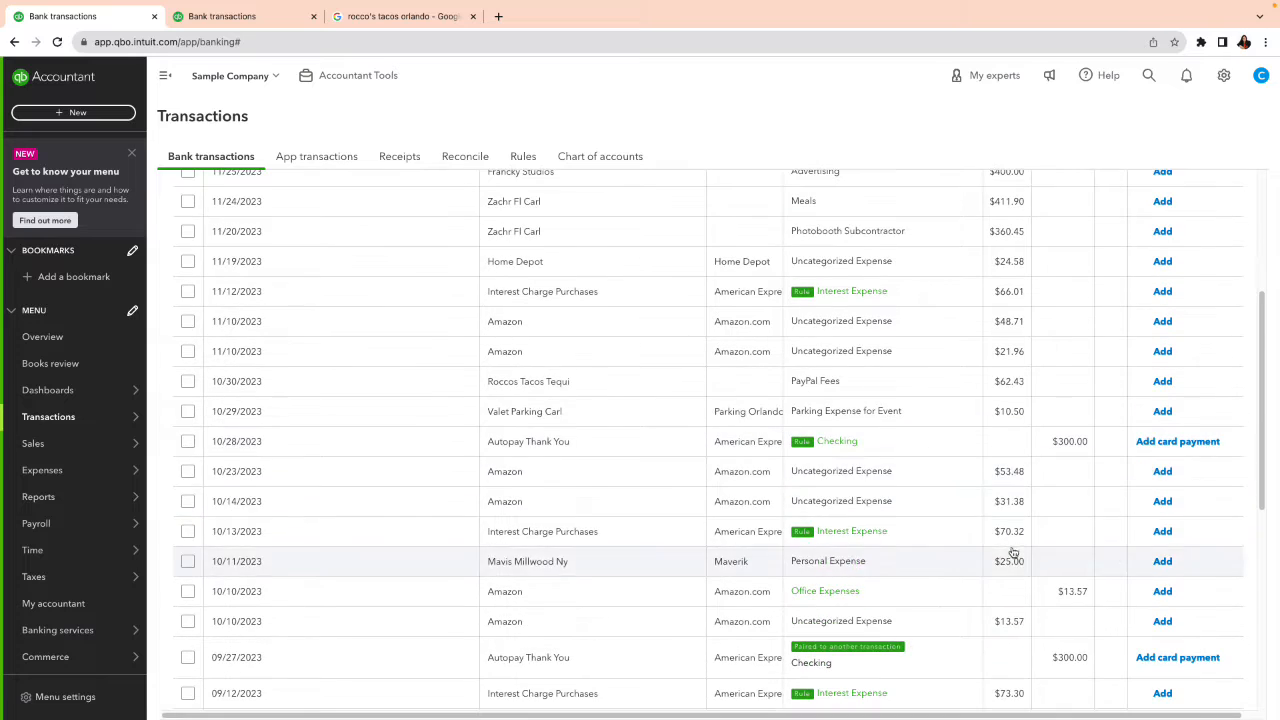
left_click(1072, 446)
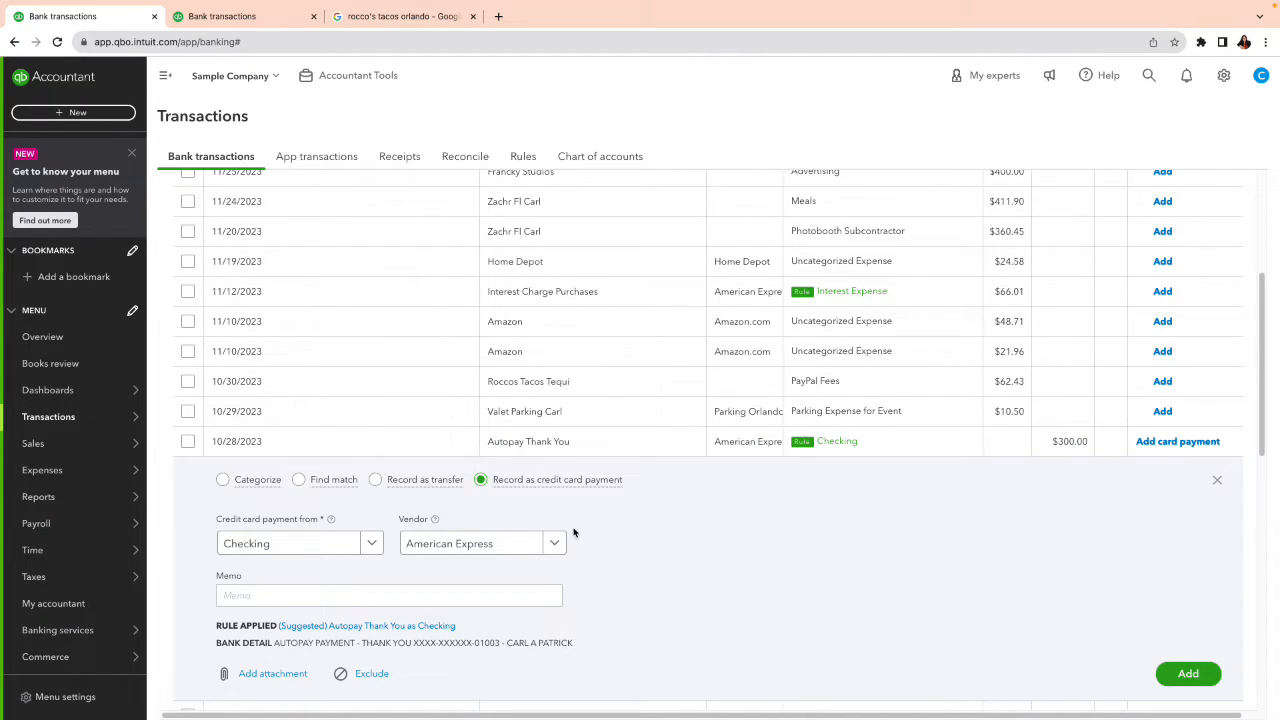
left_click(375, 480)
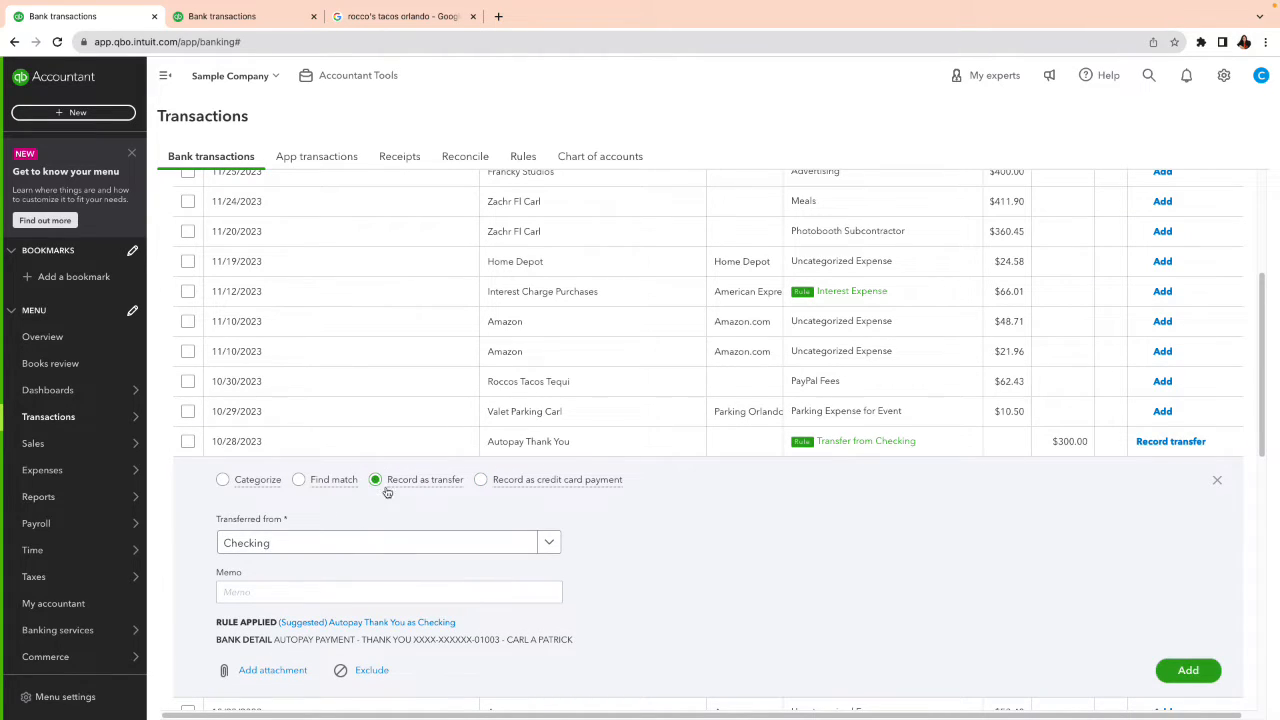
left_click(1189, 672)
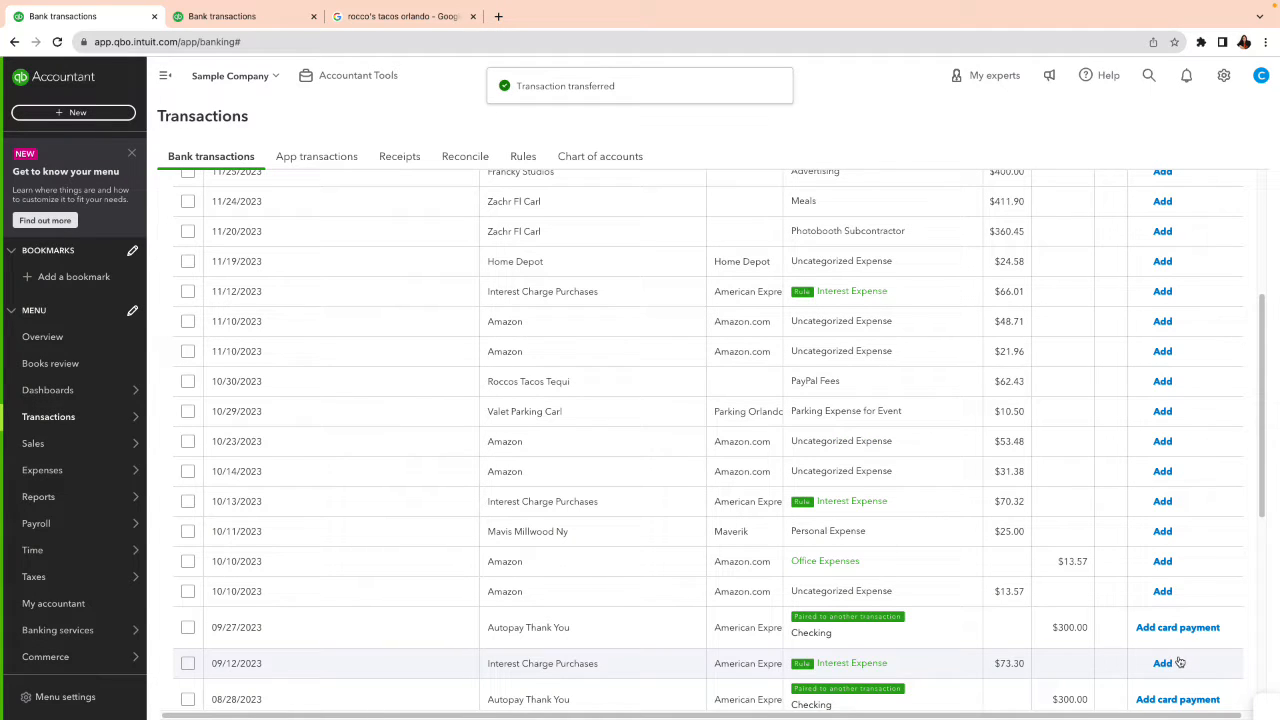
scroll(894, 446, "up", 5)
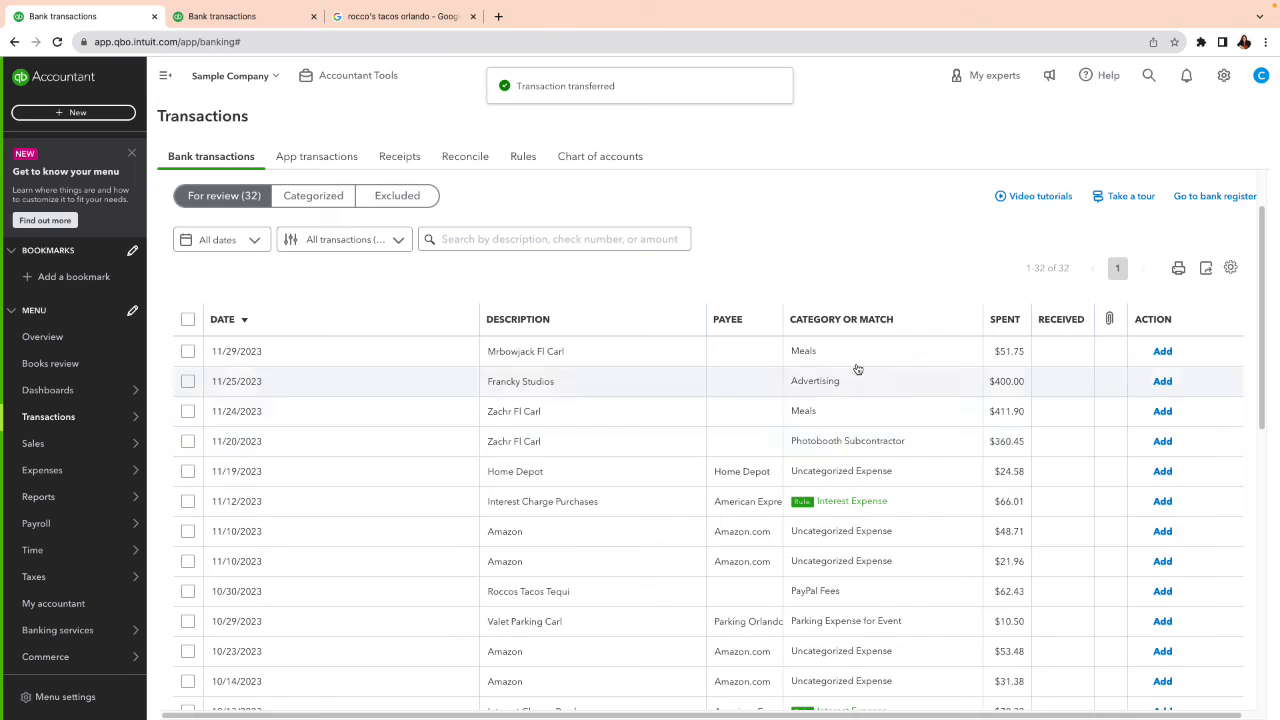
left_click(527, 243)
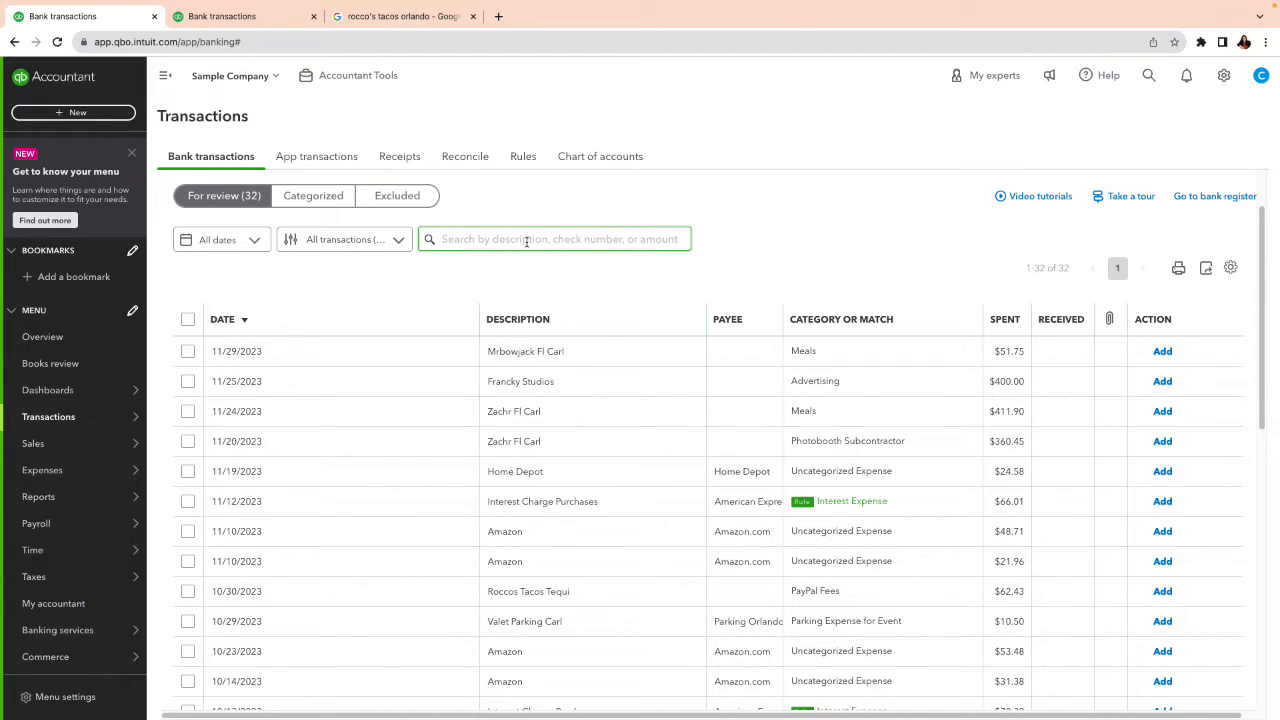
left_click(520, 158)
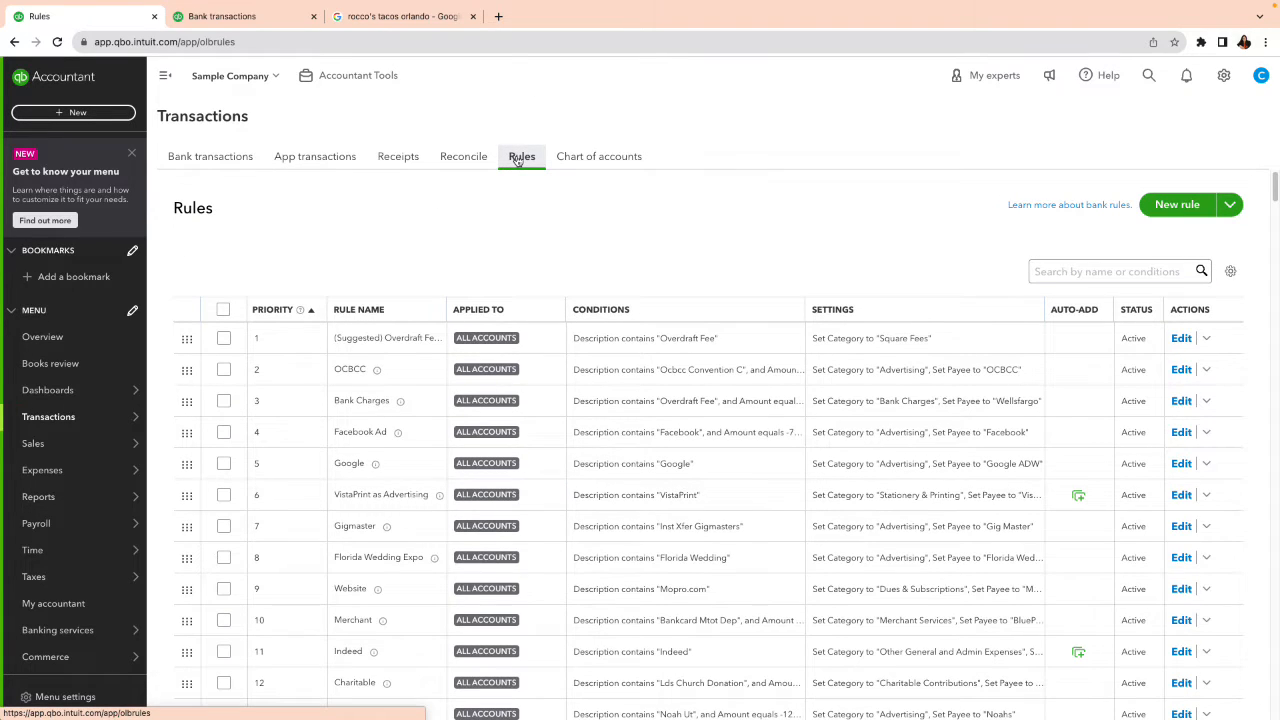
left_click(1123, 279)
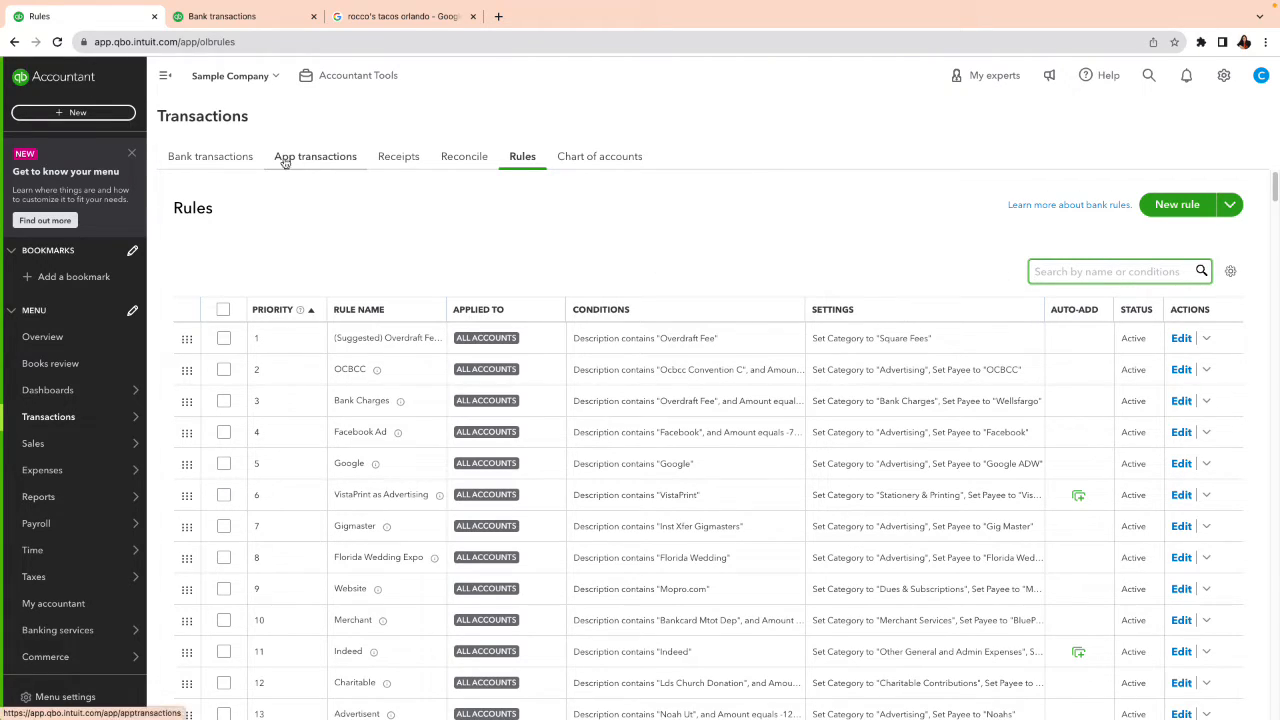
left_click(226, 163)
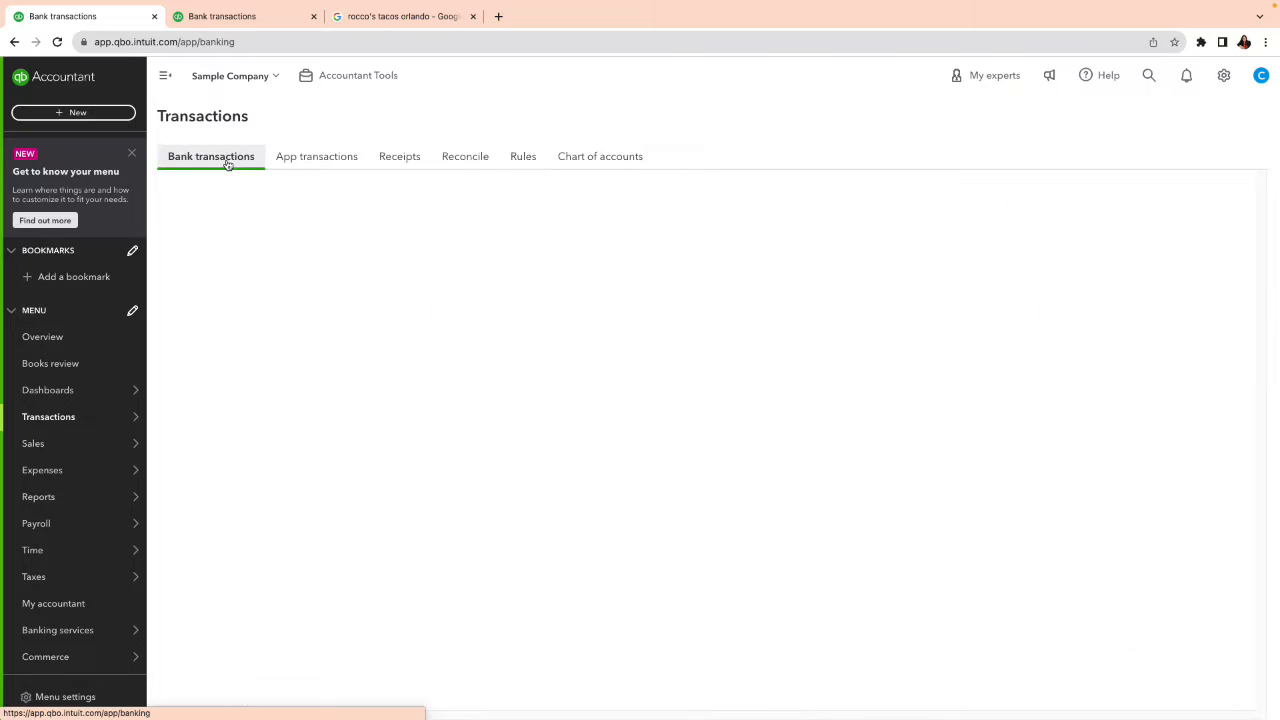
left_click(310, 163)
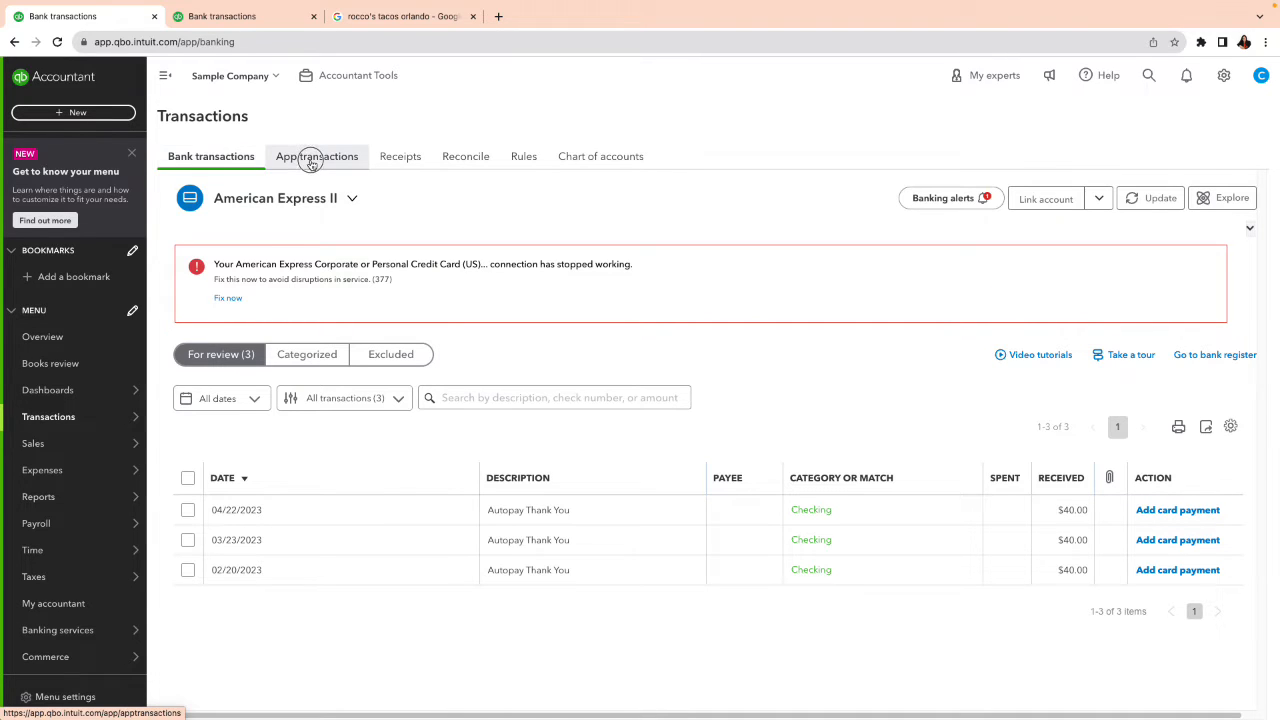
left_click(234, 168)
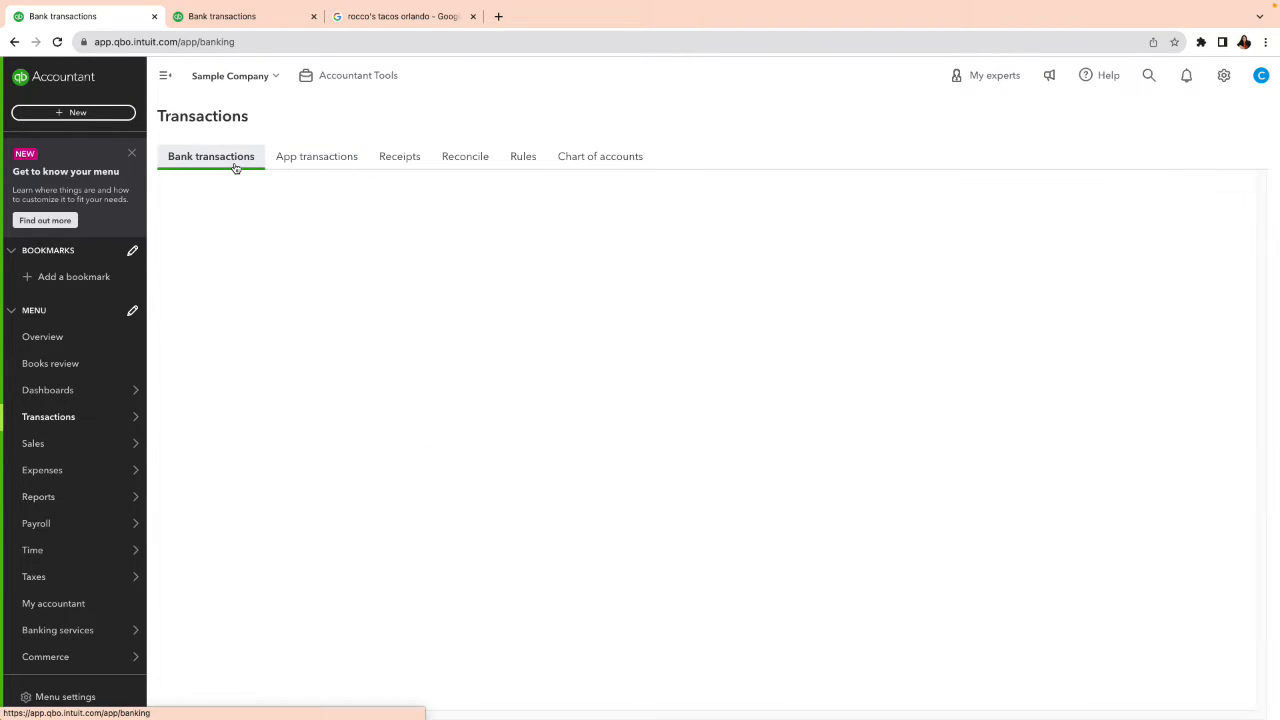
Step: Search the bank rules for "ameri" and clear the search
left_click(520, 158)
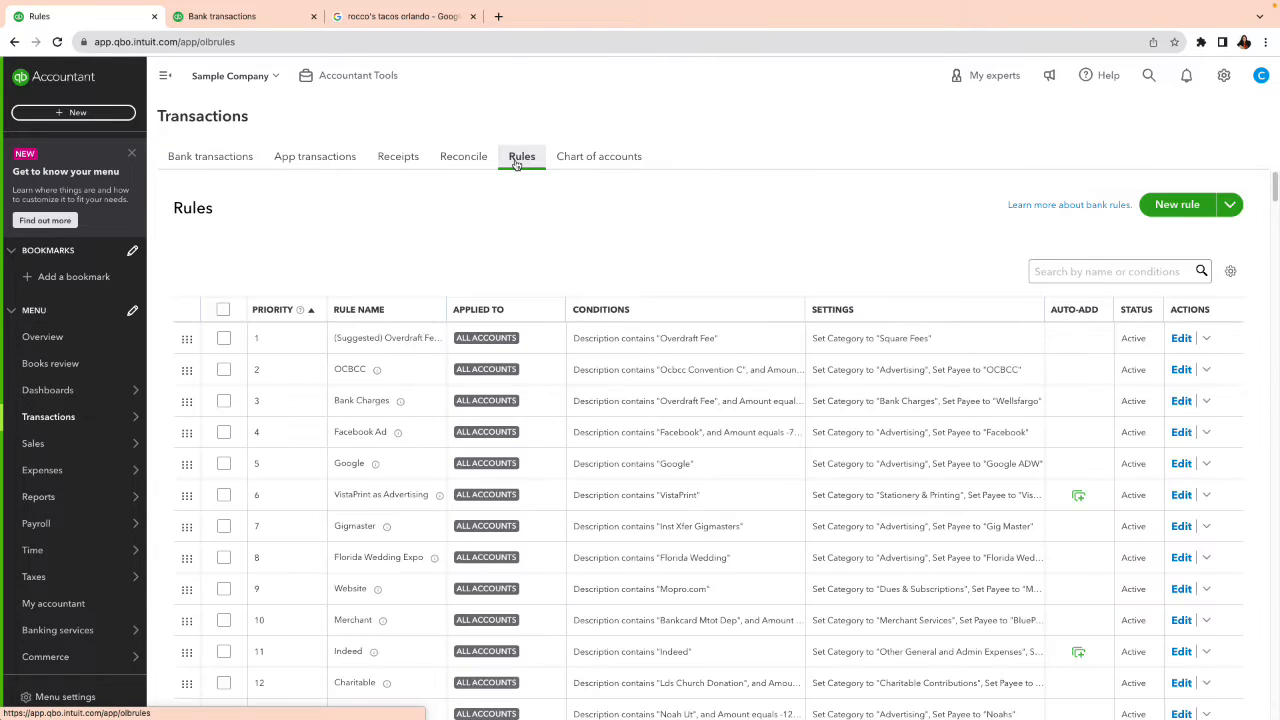
left_click(1100, 276)
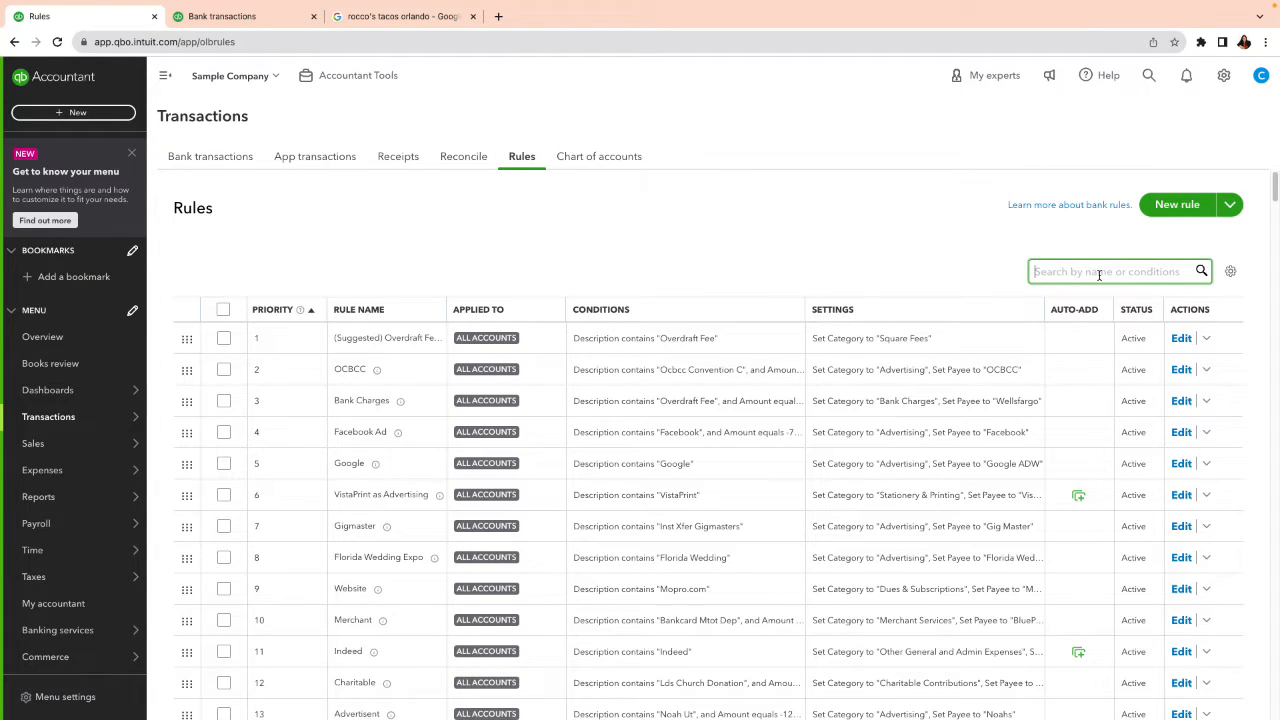
type("ameri")
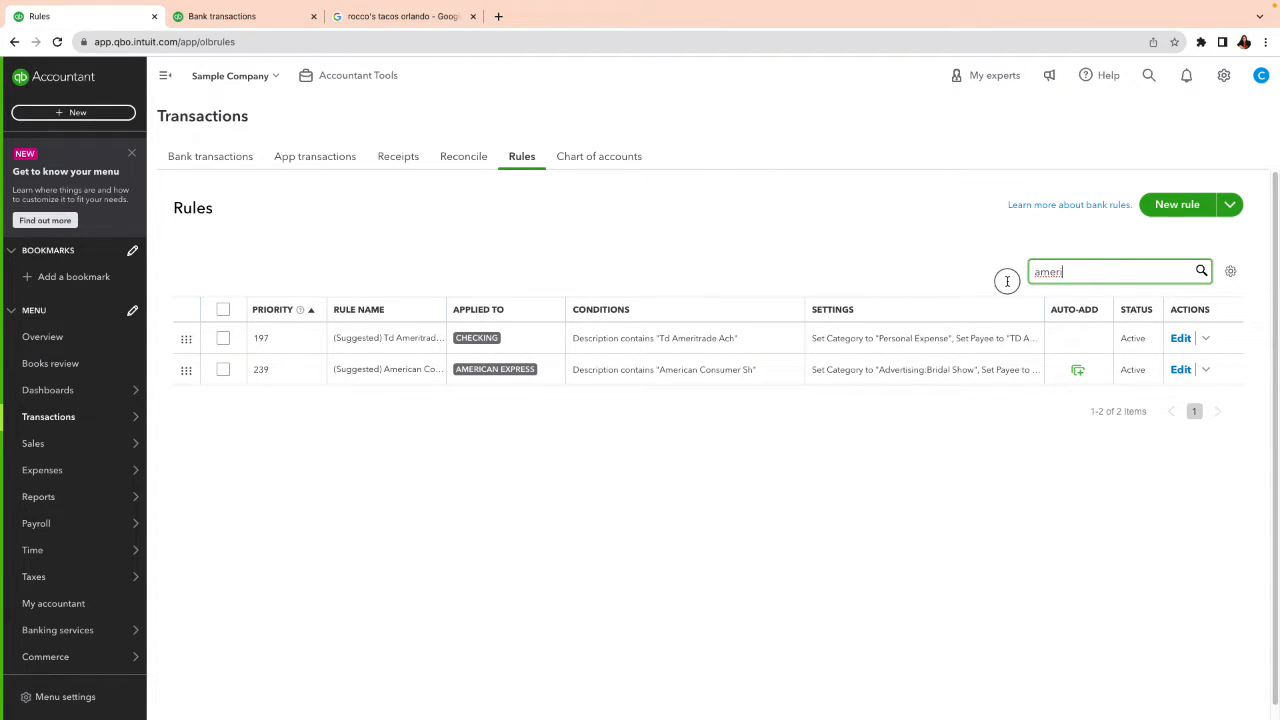
key("BackSpace")
key("BackSpace")
key("BackSpace")
key("BackSpace")
key("BackSpace")
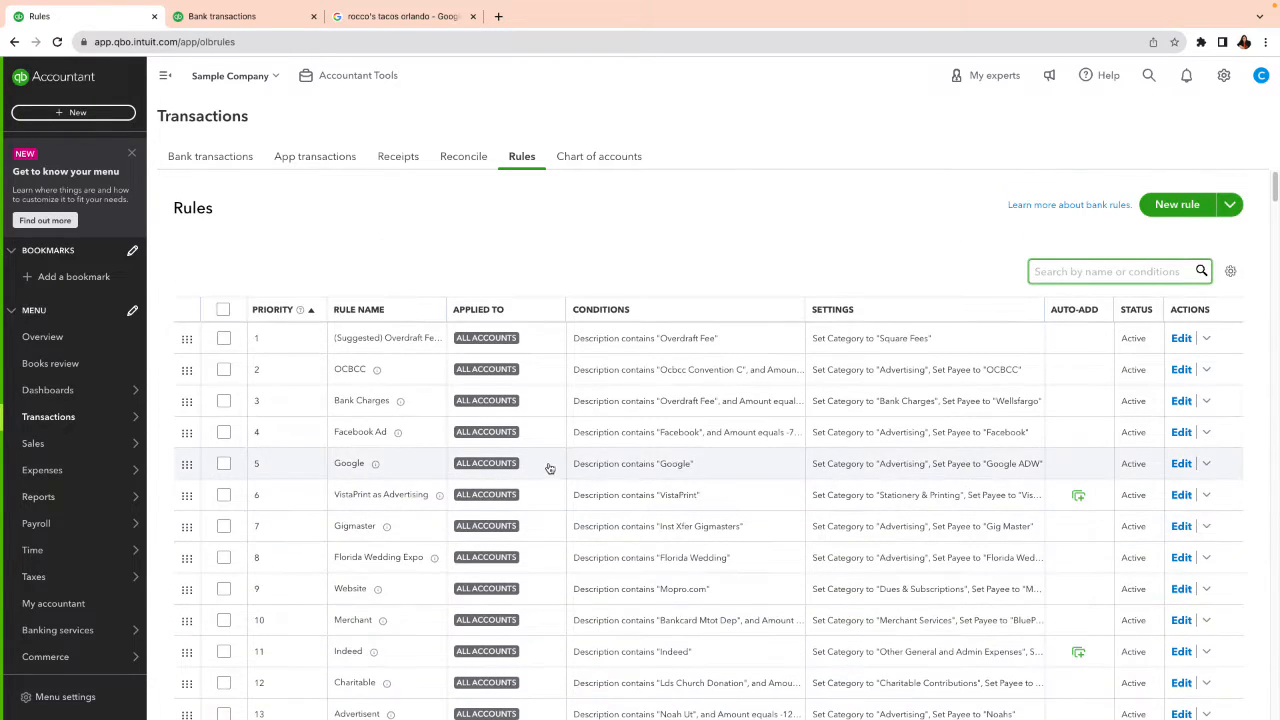
Step: Sort the bank rules by rule name in ascending order and look through the suggested rules
left_click(366, 315)
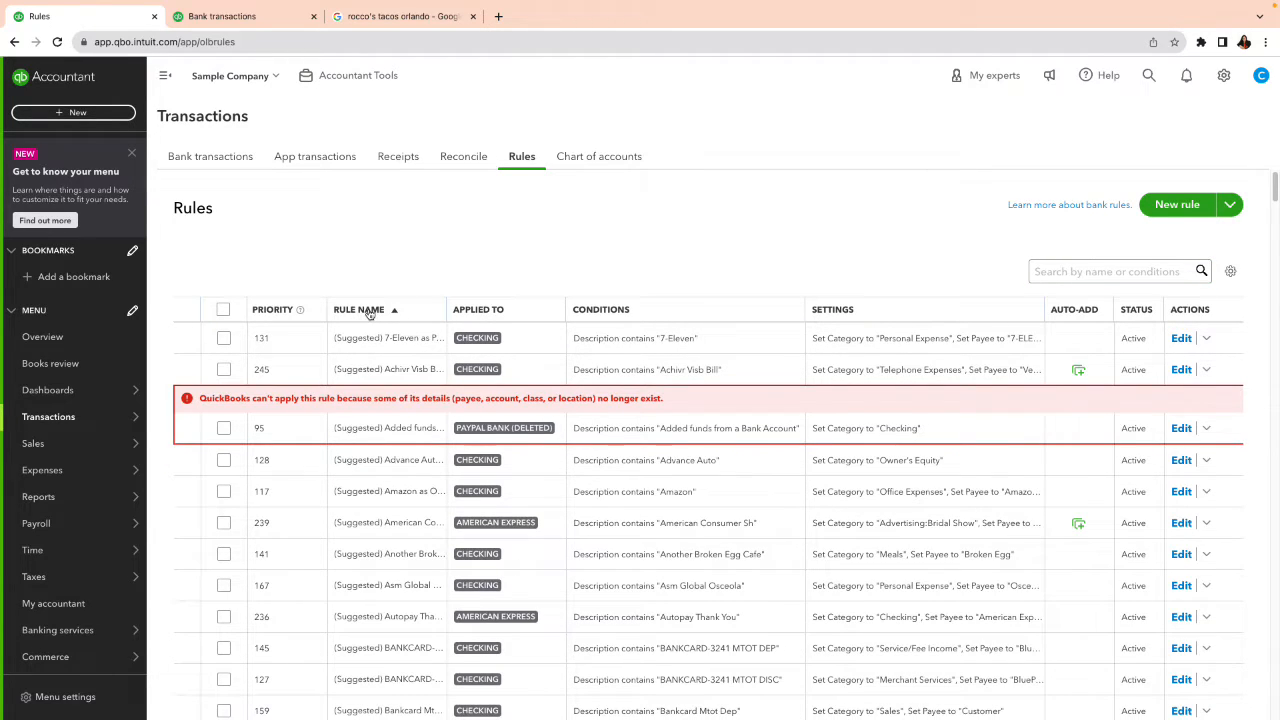
left_click(394, 314)
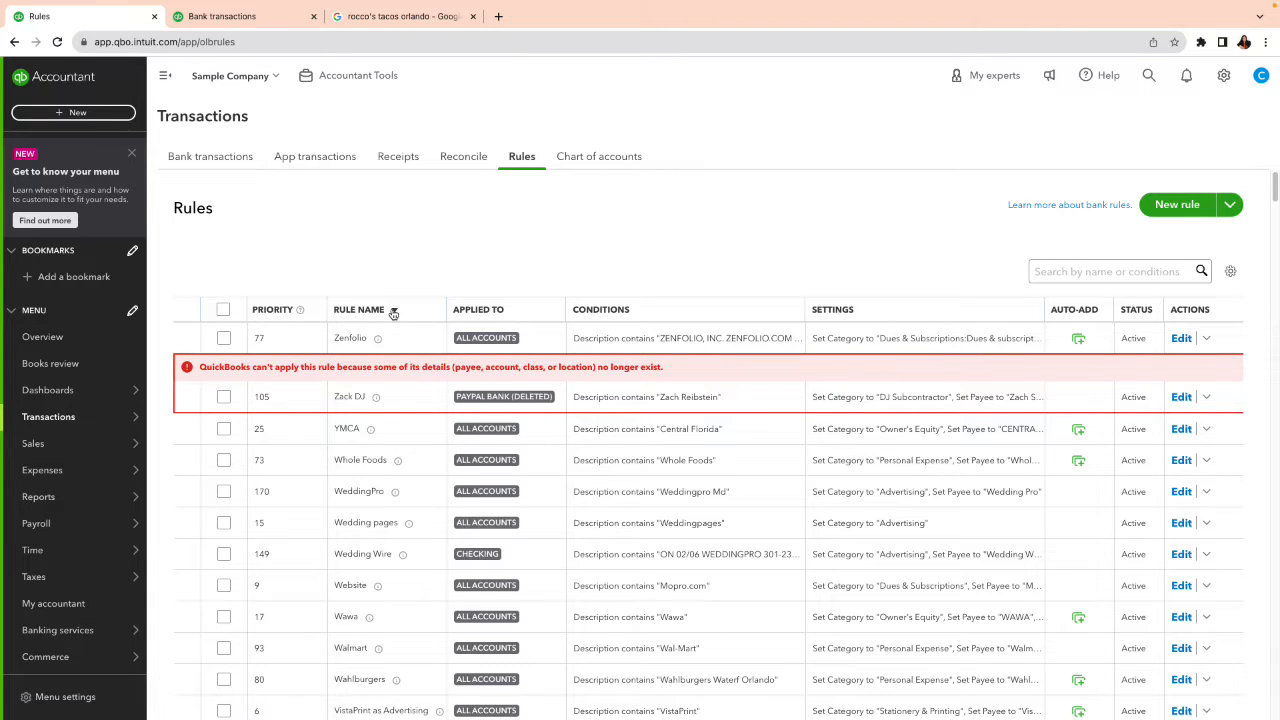
left_click(395, 313)
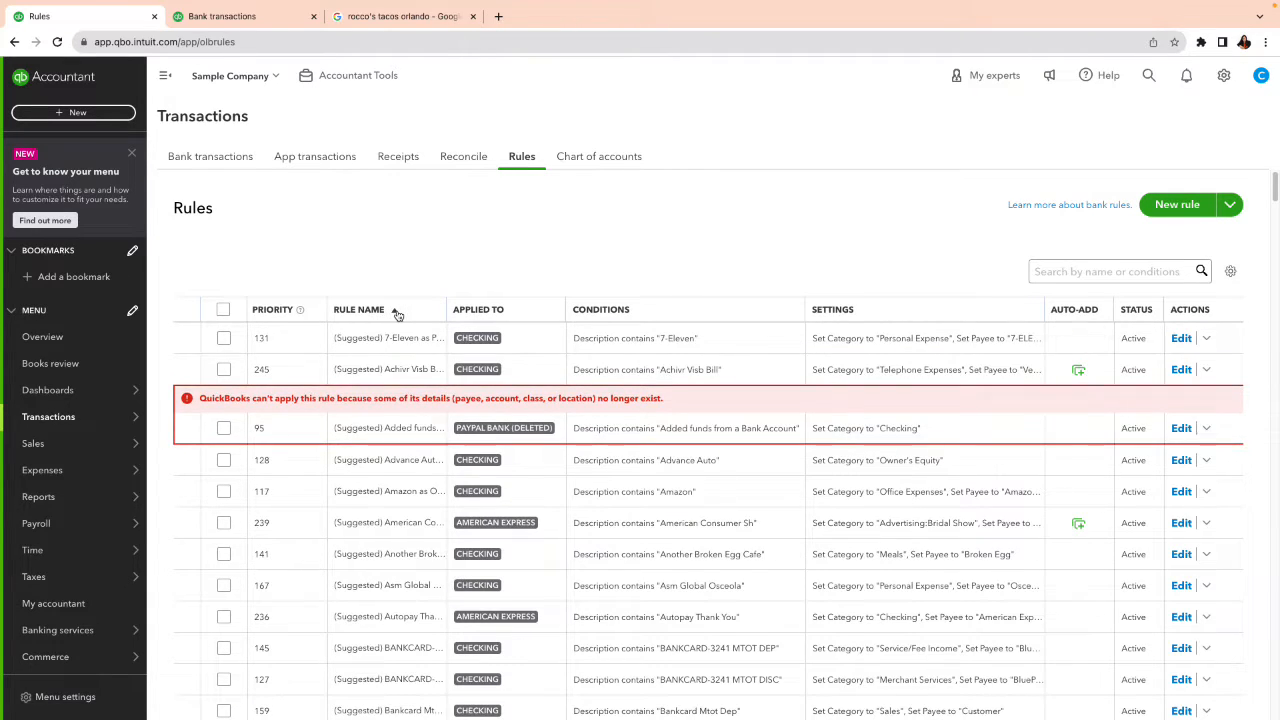
scroll(427, 429, "down", 4)
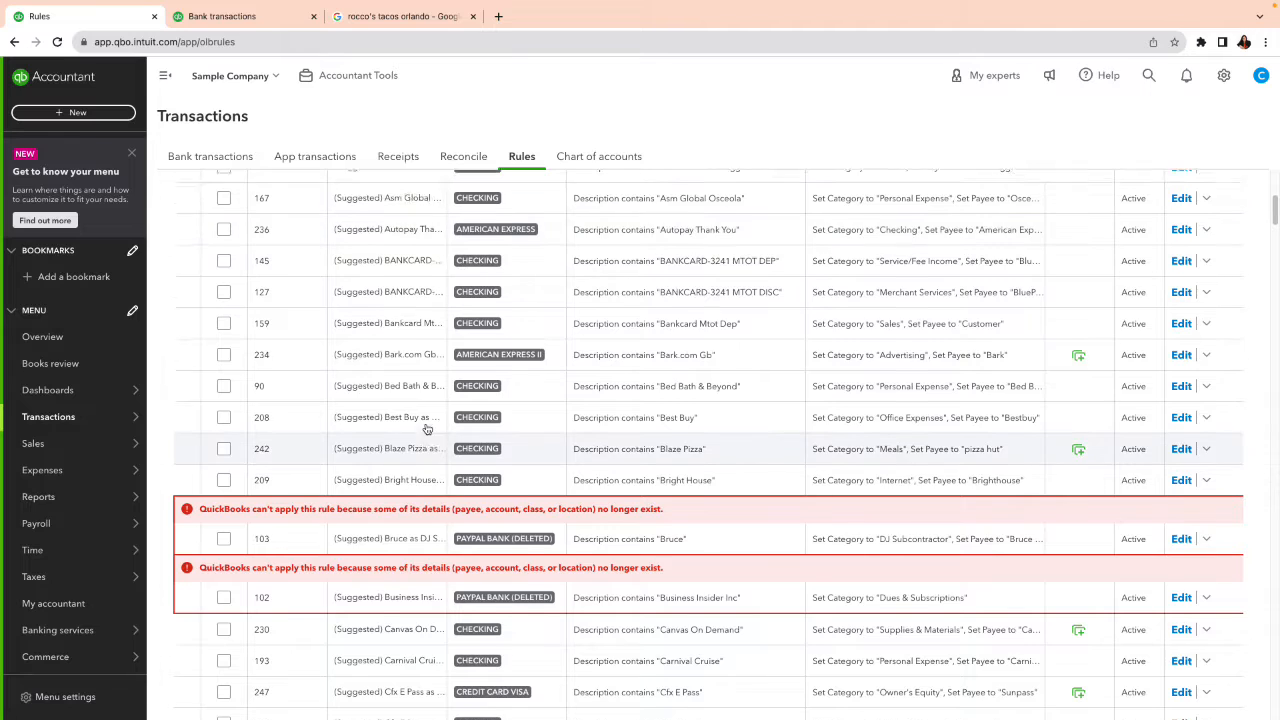
scroll(426, 427, "up", 1)
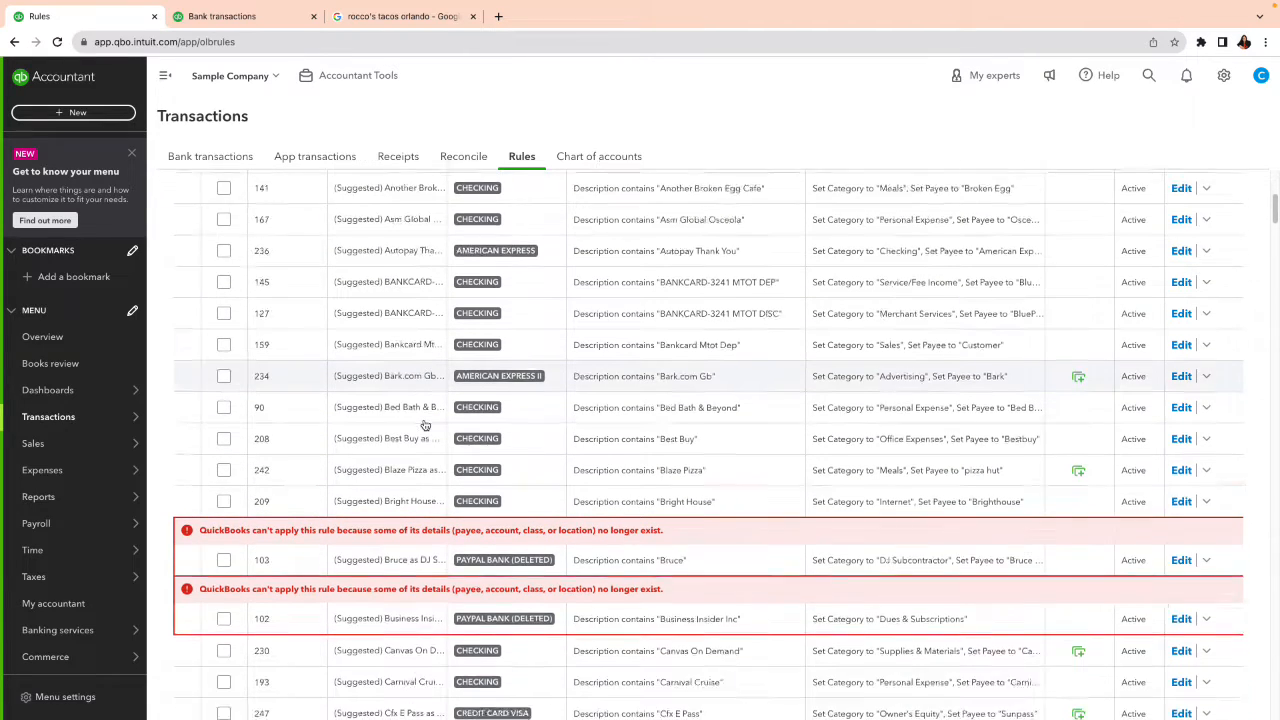
scroll(425, 425, "down", 1)
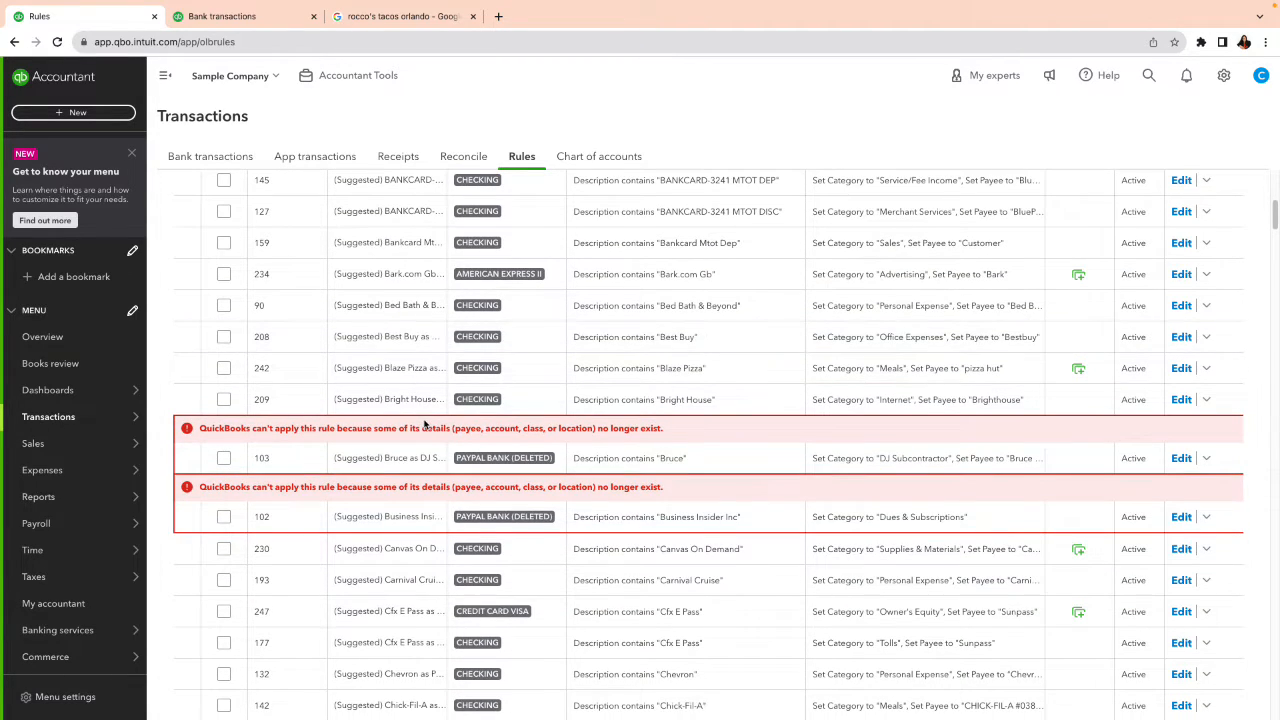
Step: Look through the suggested bank rules for ones flagged as referring to payees or accounts that no longer exist
scroll(424, 424, "down", 1)
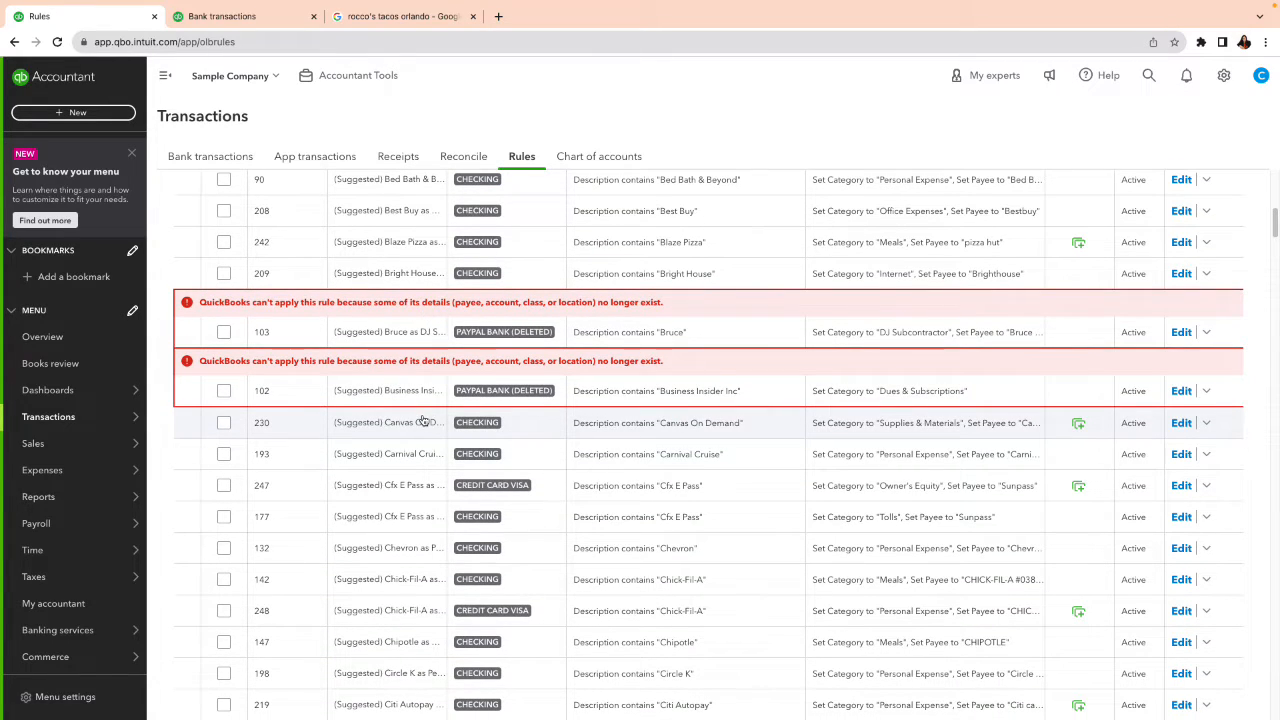
scroll(424, 421, "down", 2)
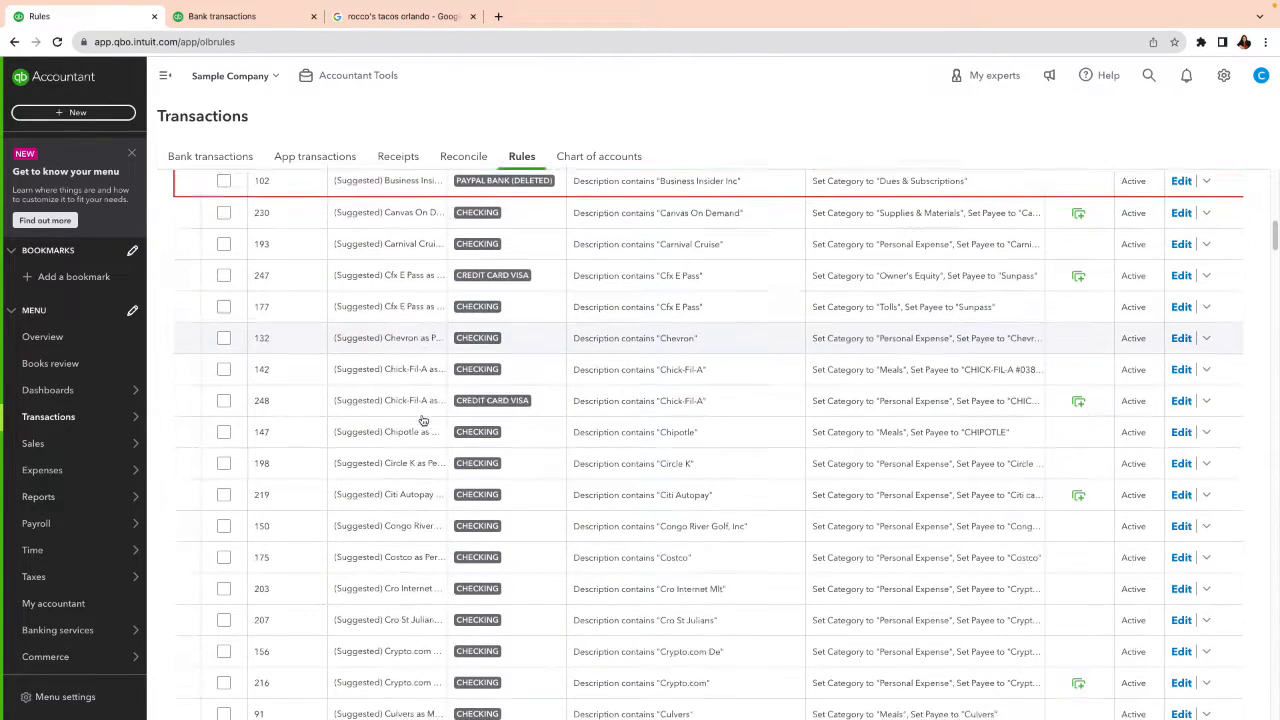
scroll(424, 421, "down", 3)
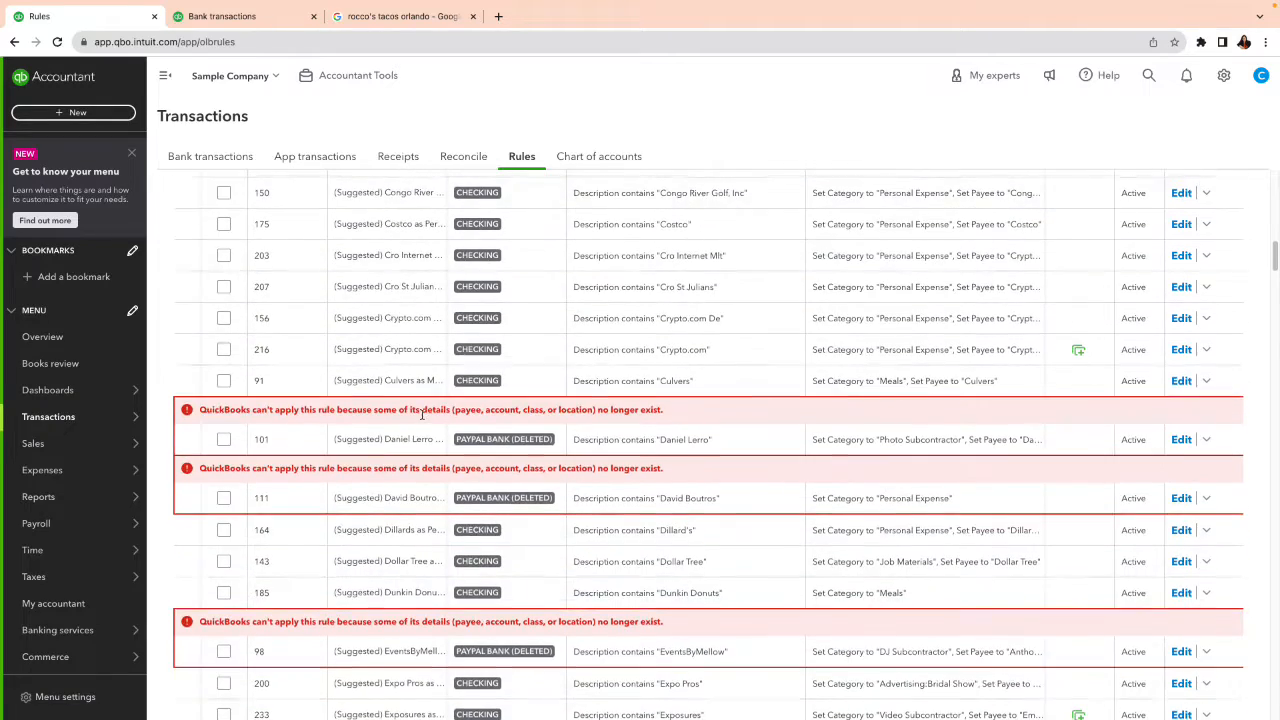
scroll(422, 414, "down", 3)
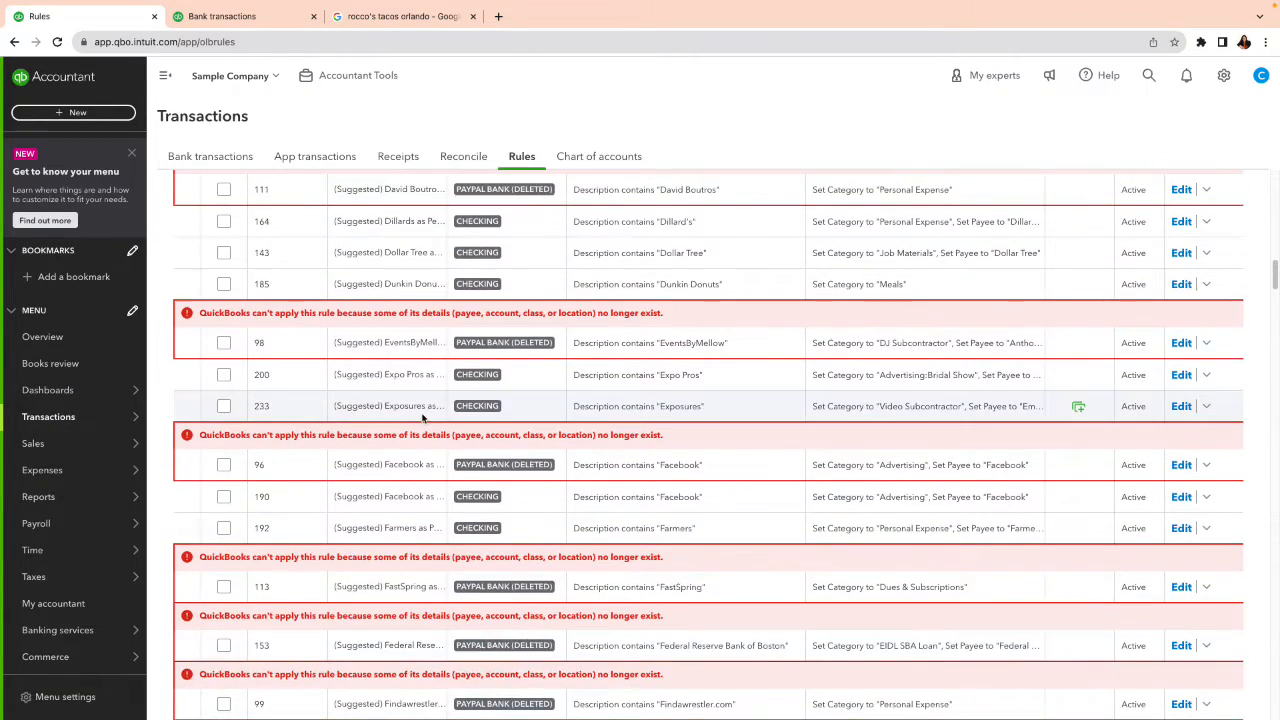
scroll(422, 416, "down", 2)
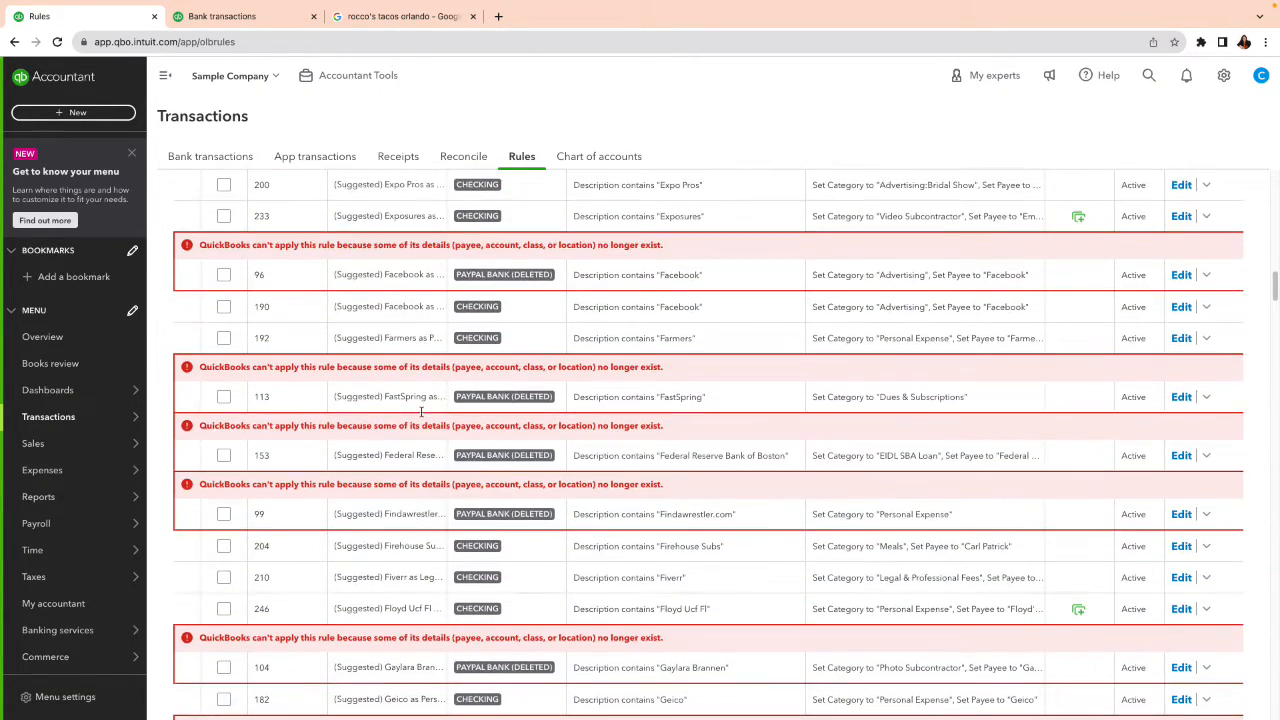
scroll(421, 412, "down", 1)
scroll(422, 416, "down", 1)
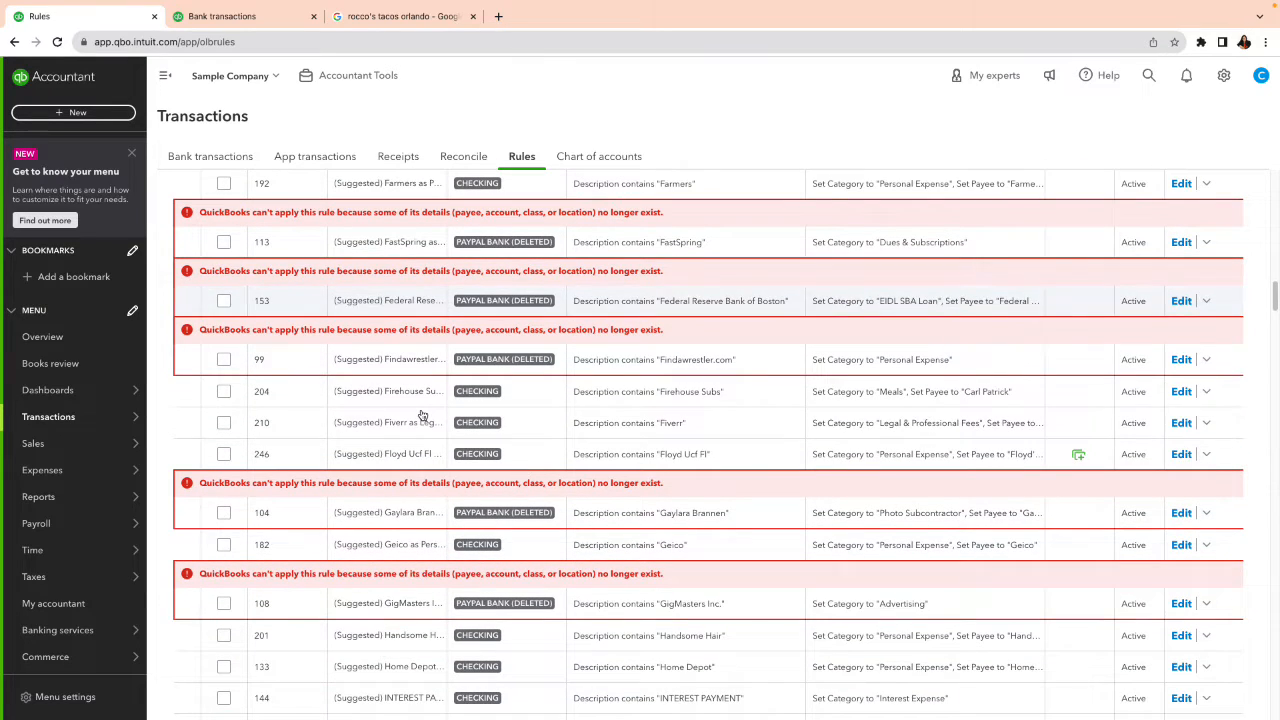
scroll(423, 416, "down", 1)
scroll(425, 413, "down", 3)
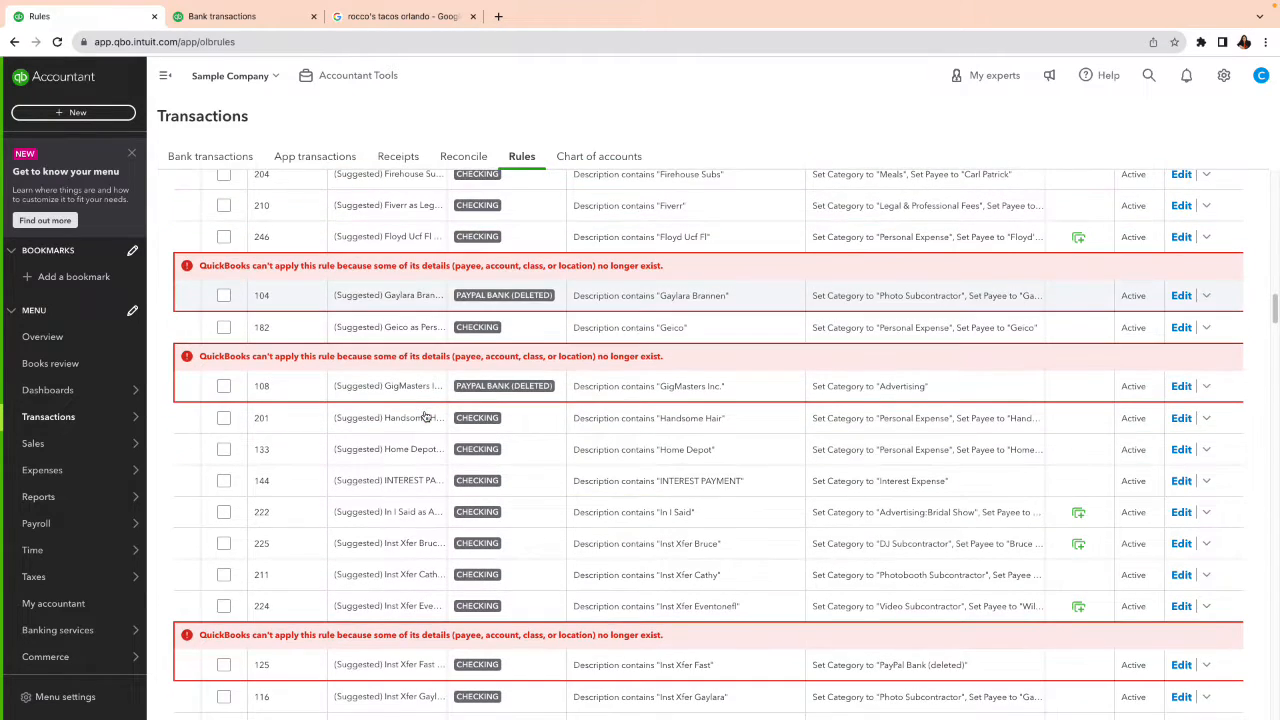
Step: Delete the flagged suggested rule whose description contains "Federal Reserve Bank of Boston"
scroll(425, 412, "up", 2)
scroll(424, 412, "up", 2)
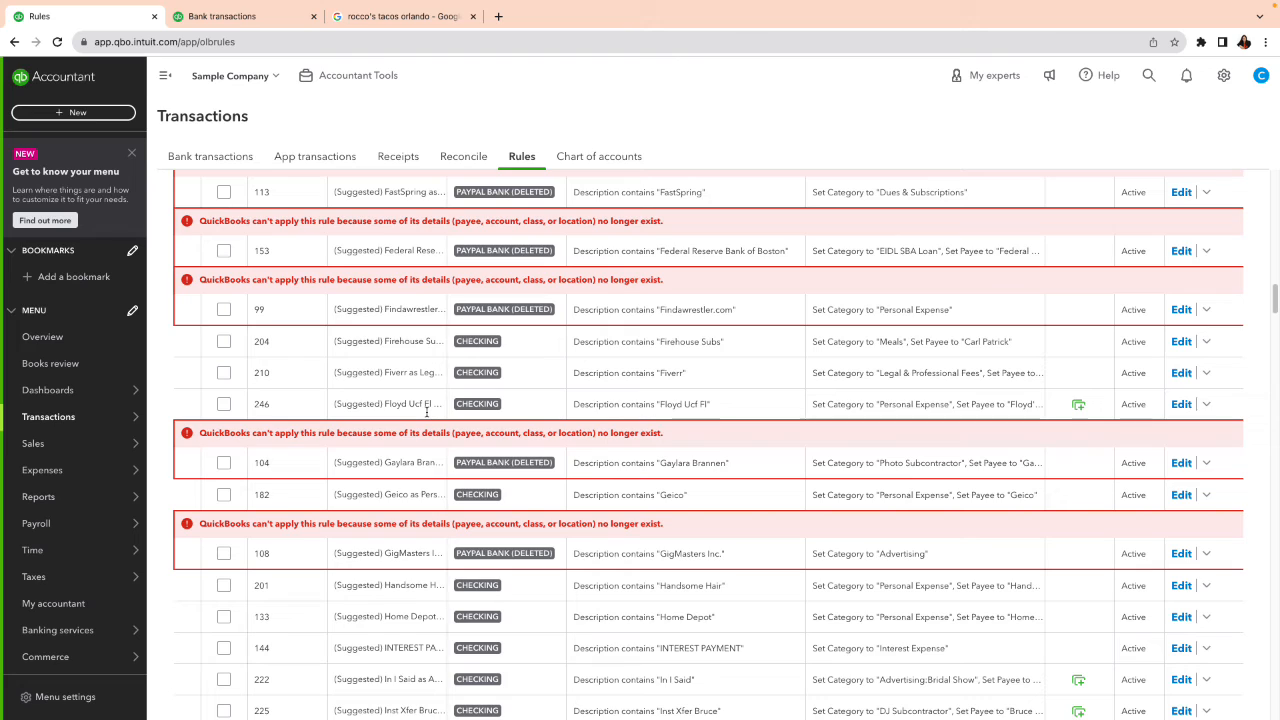
left_click(1205, 253)
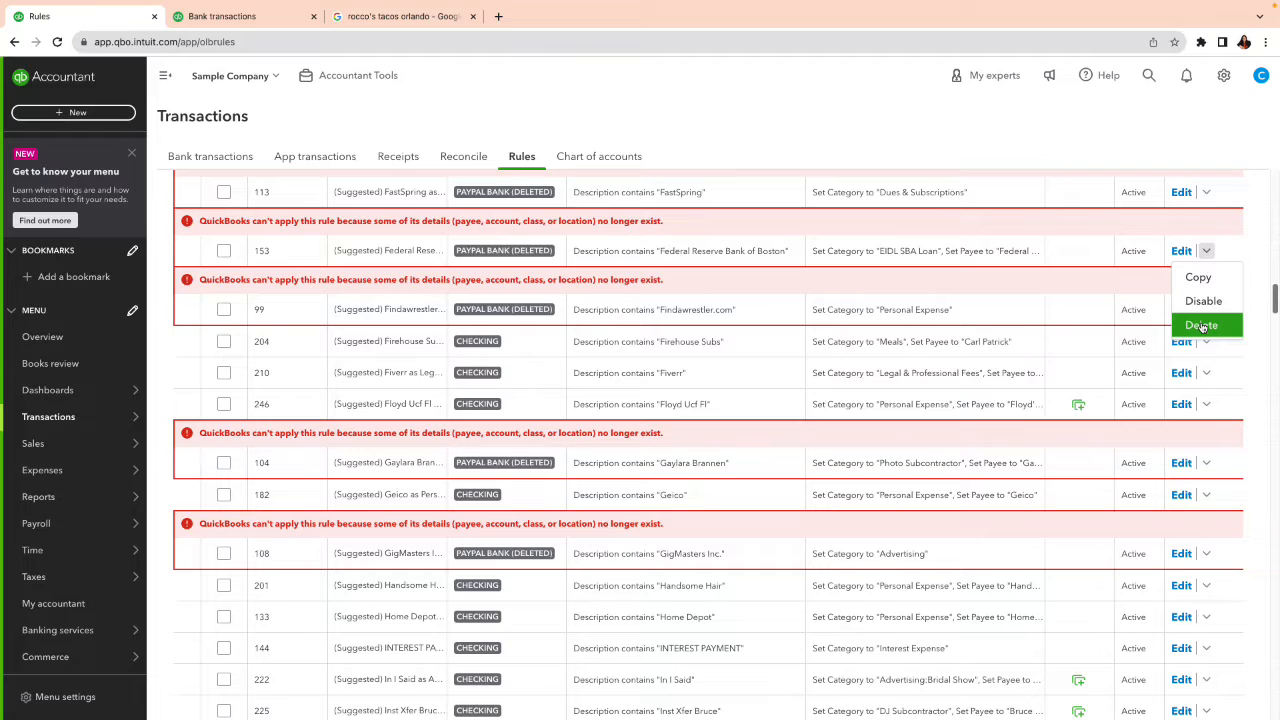
left_click(1201, 326)
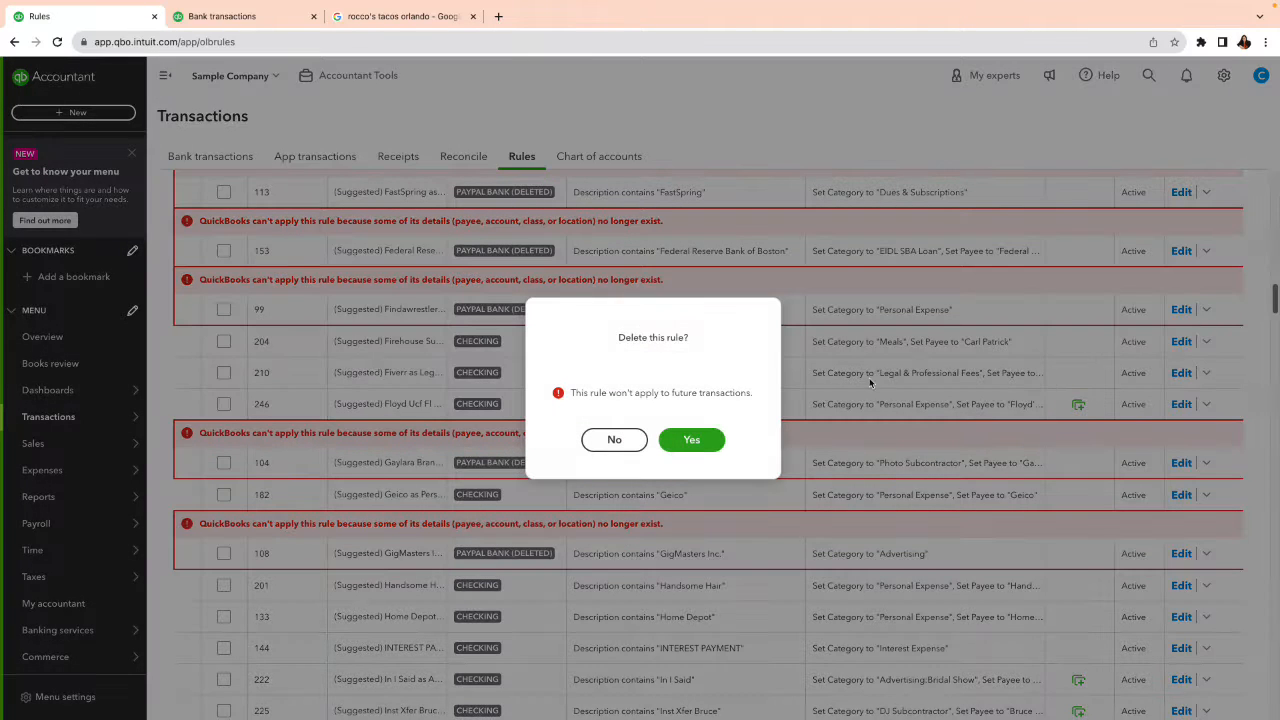
left_click(703, 446)
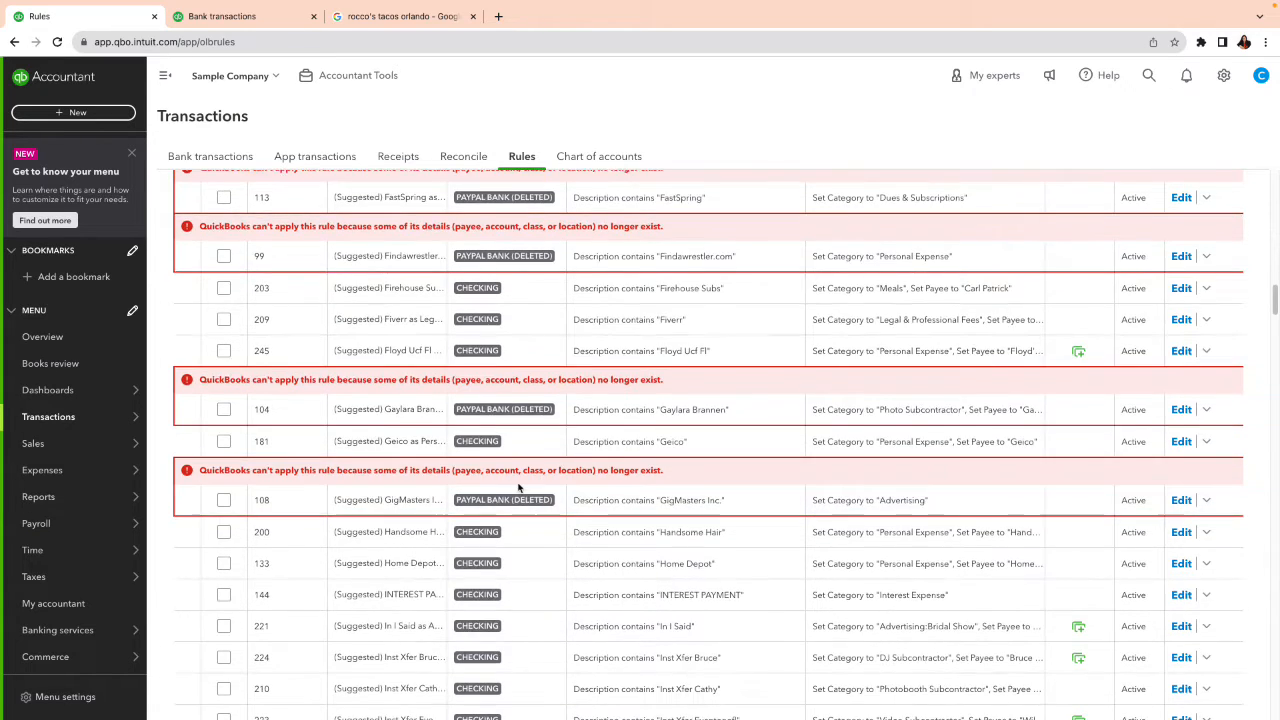
Step: Return to the bank transactions and switch to the Wells Fargo - Checking account
scroll(518, 487, "up", 10)
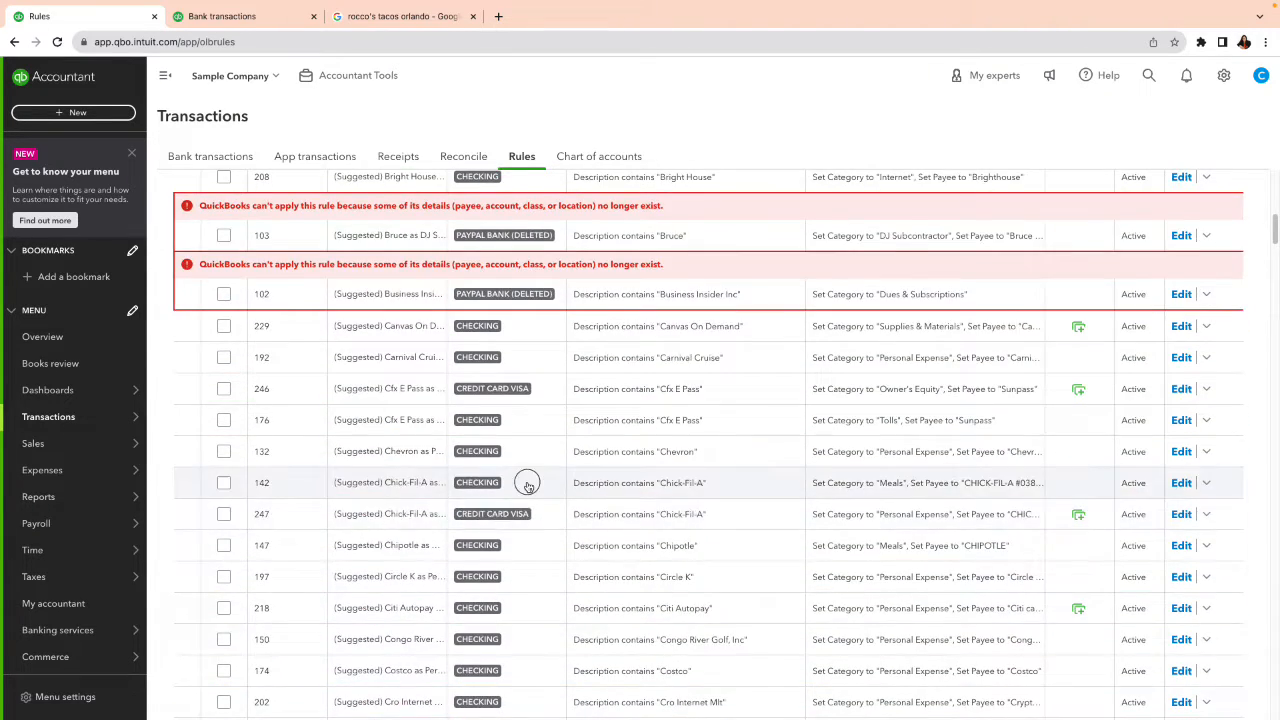
scroll(527, 484, "up", 3)
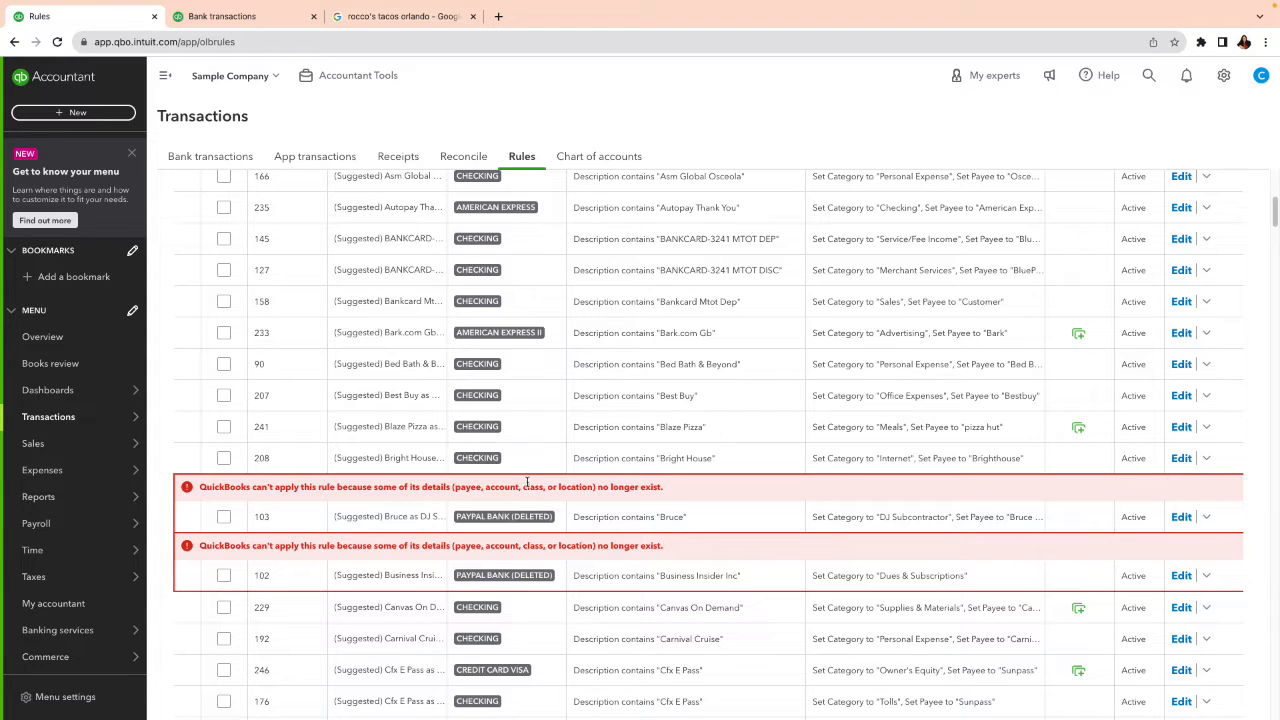
scroll(563, 488, "up", 1)
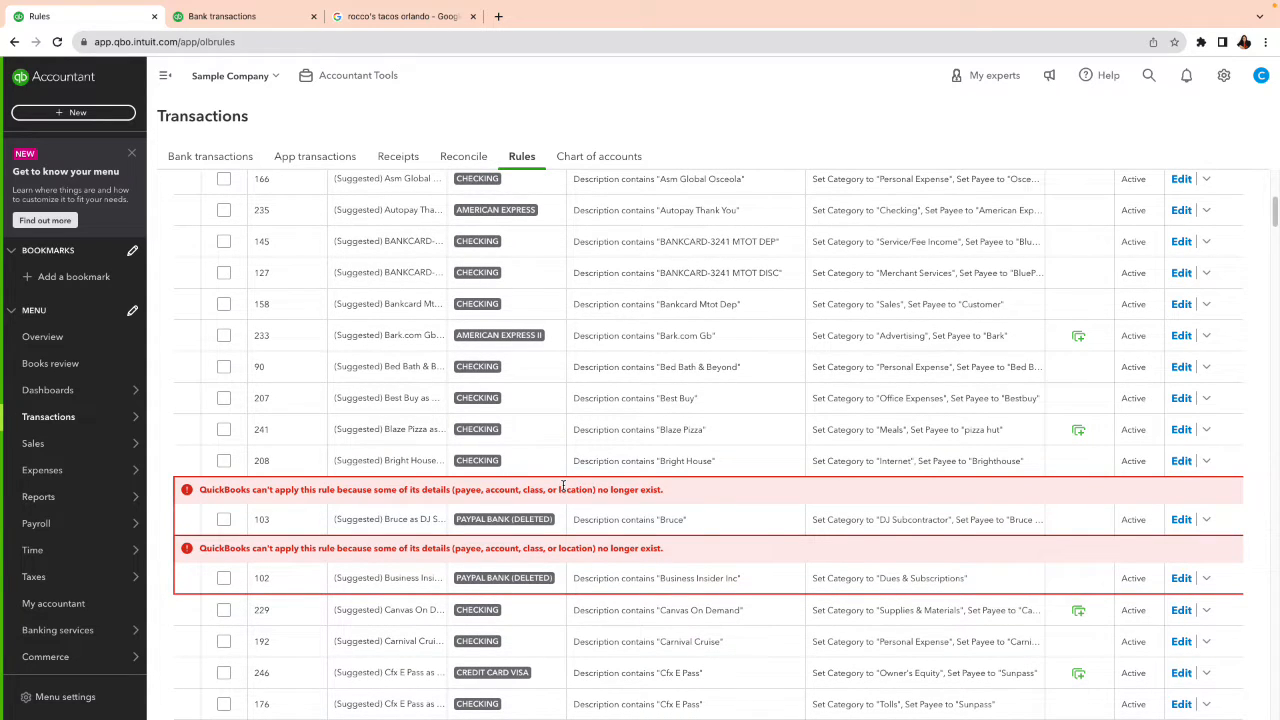
scroll(561, 484, "up", 5)
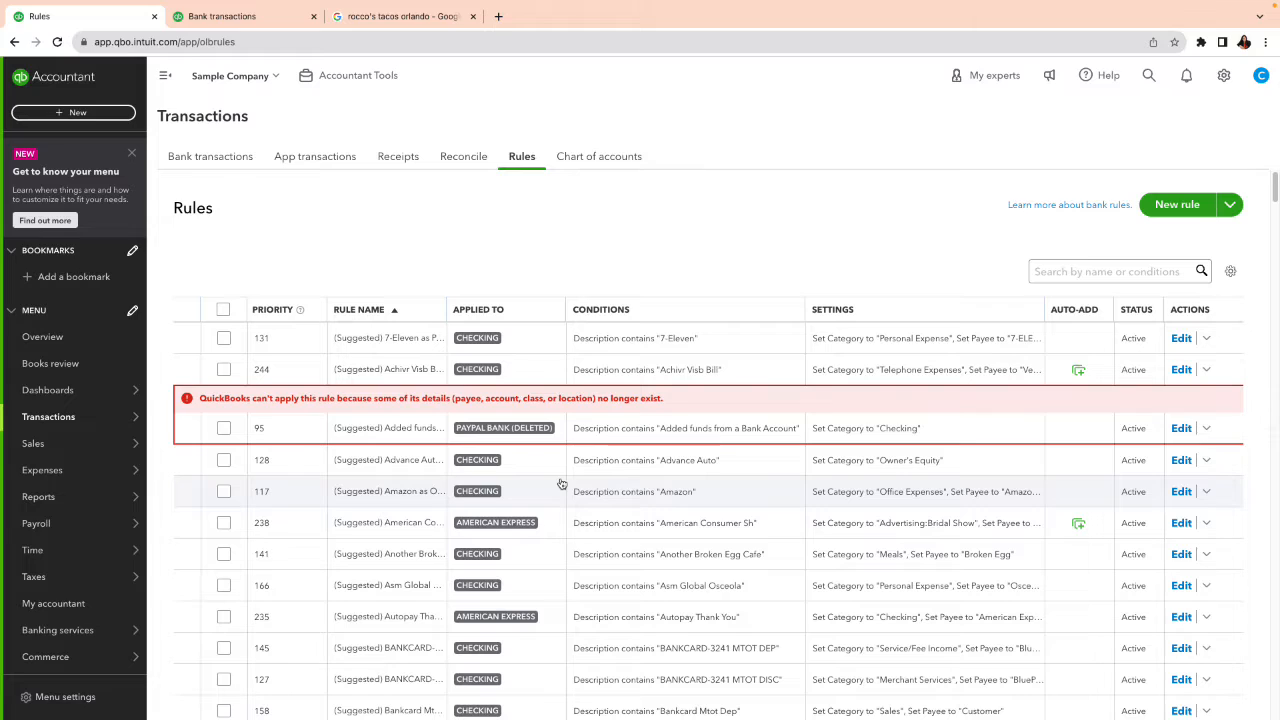
left_click(210, 157)
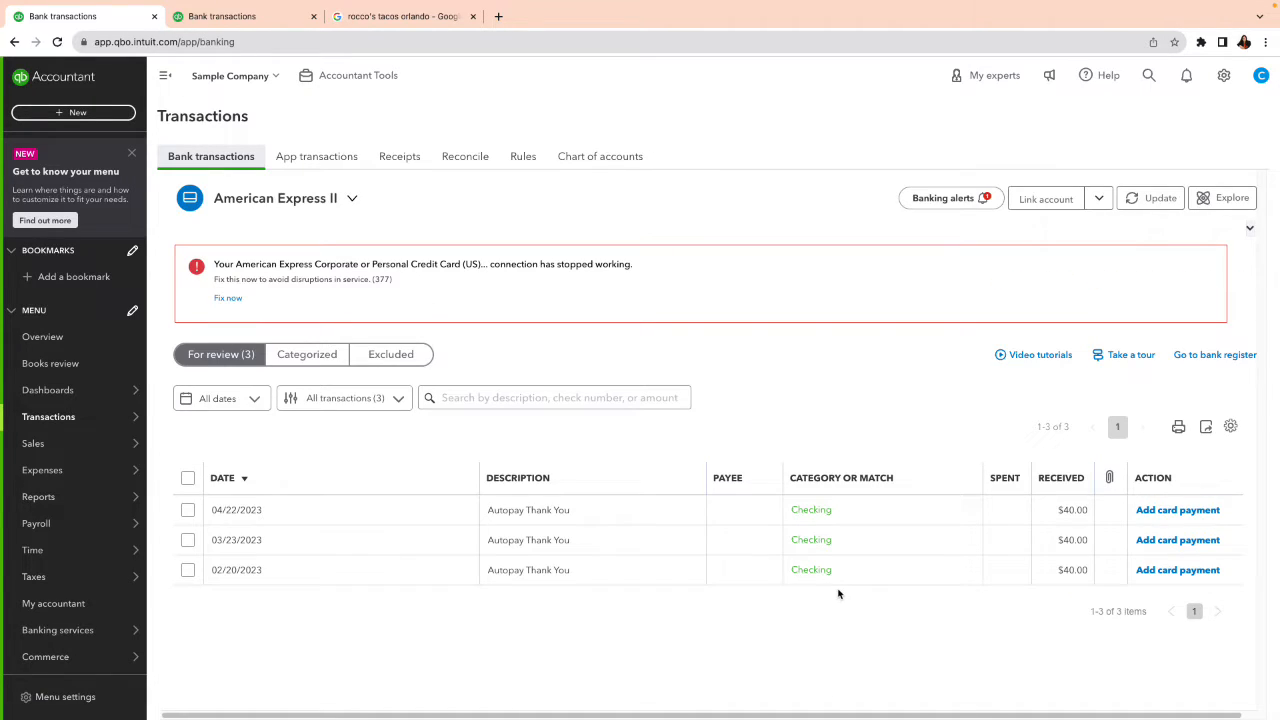
left_click(353, 199)
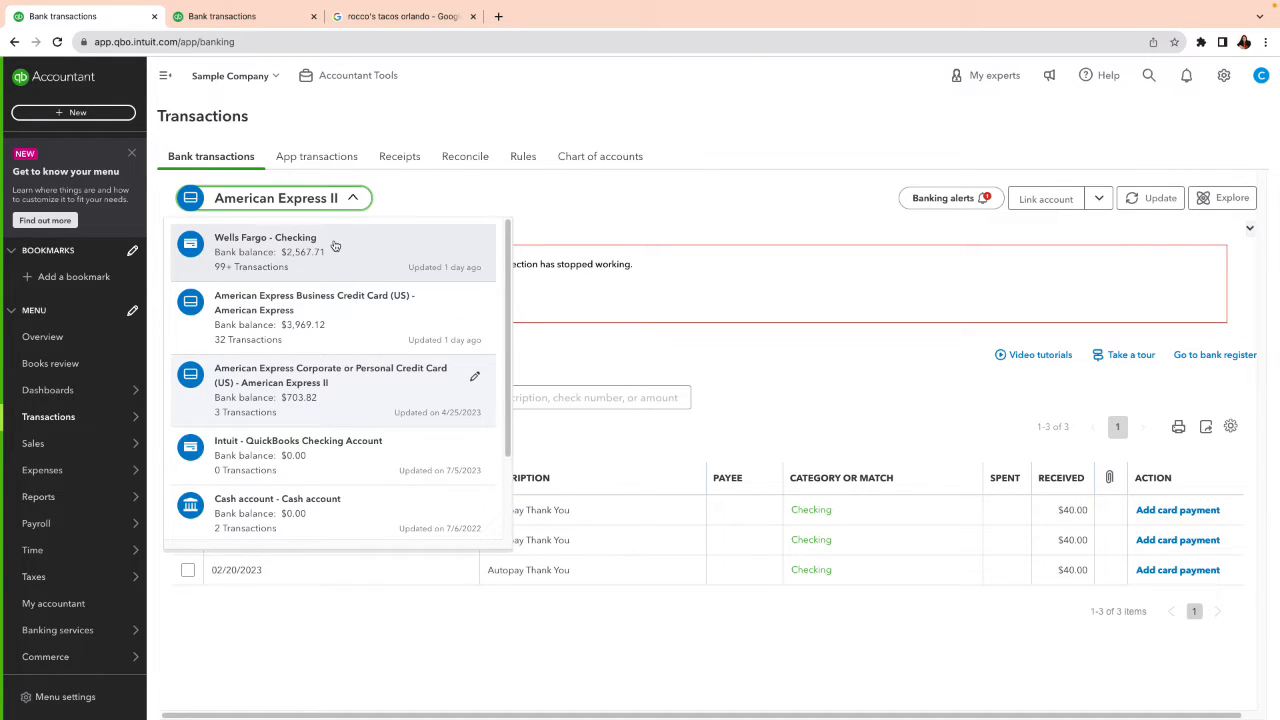
left_click(334, 245)
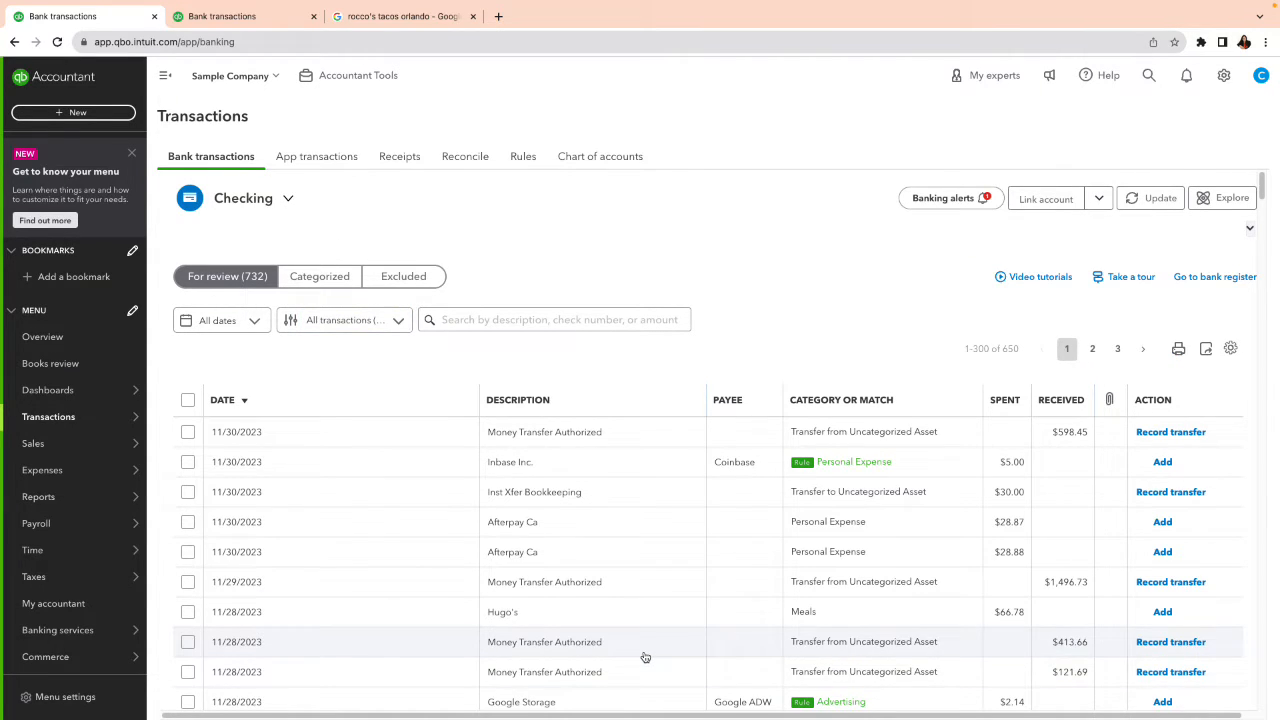
Step: Select the rule-matched Google Storage, Inst Xfer Rese, Intuit, Inbase Inc. and Amazon transactions dated 11/24/2023 to 11/28/2023
scroll(645, 657, "down", 5)
scroll(640, 651, "down", 5)
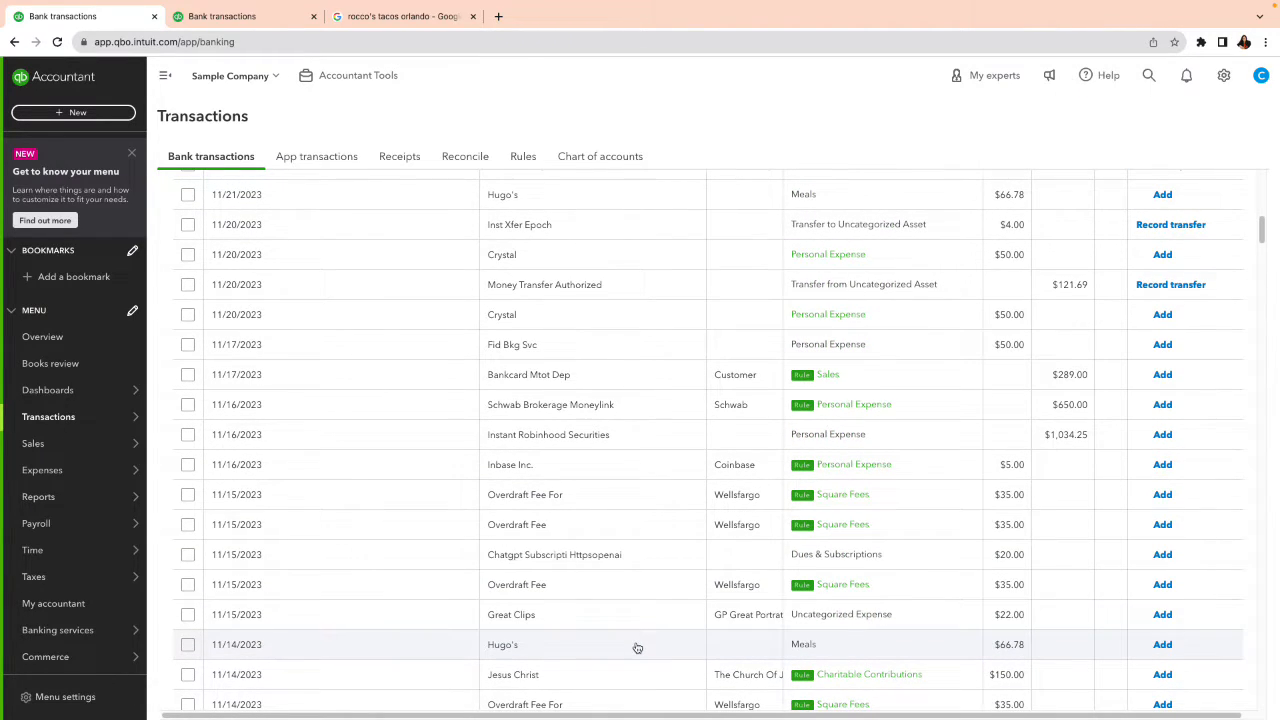
scroll(637, 648, "up", 6)
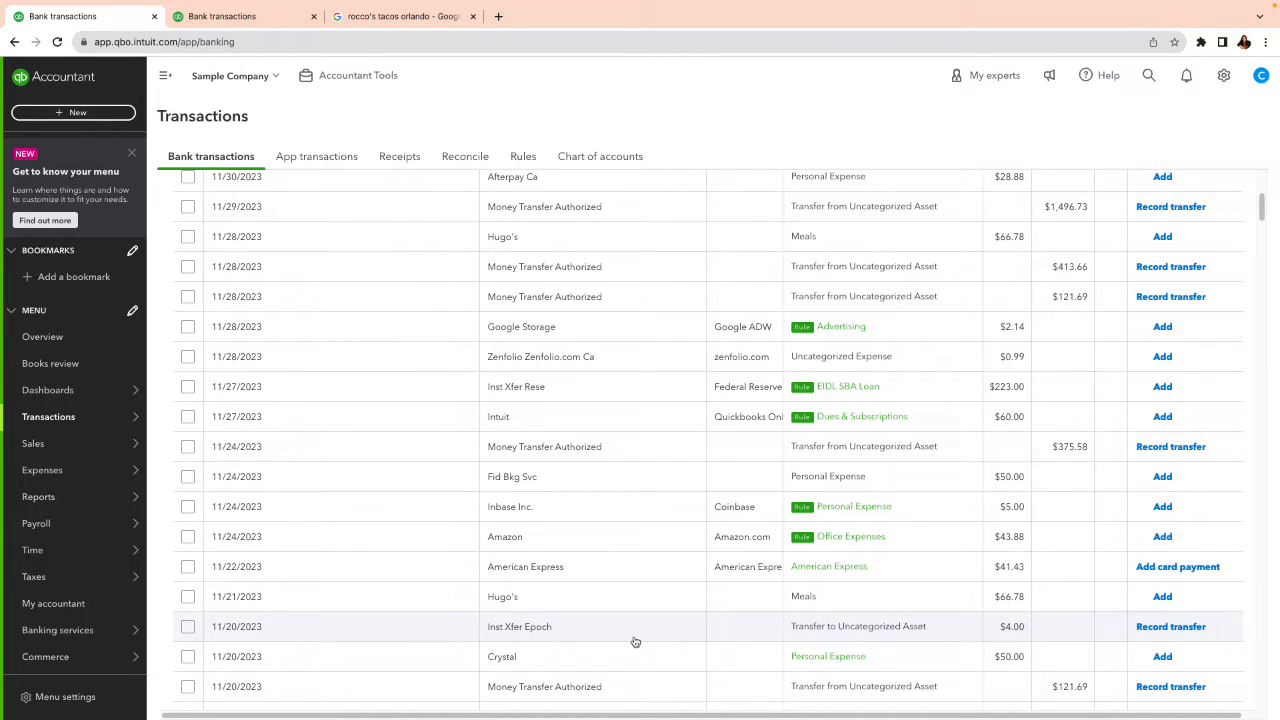
left_click(187, 327)
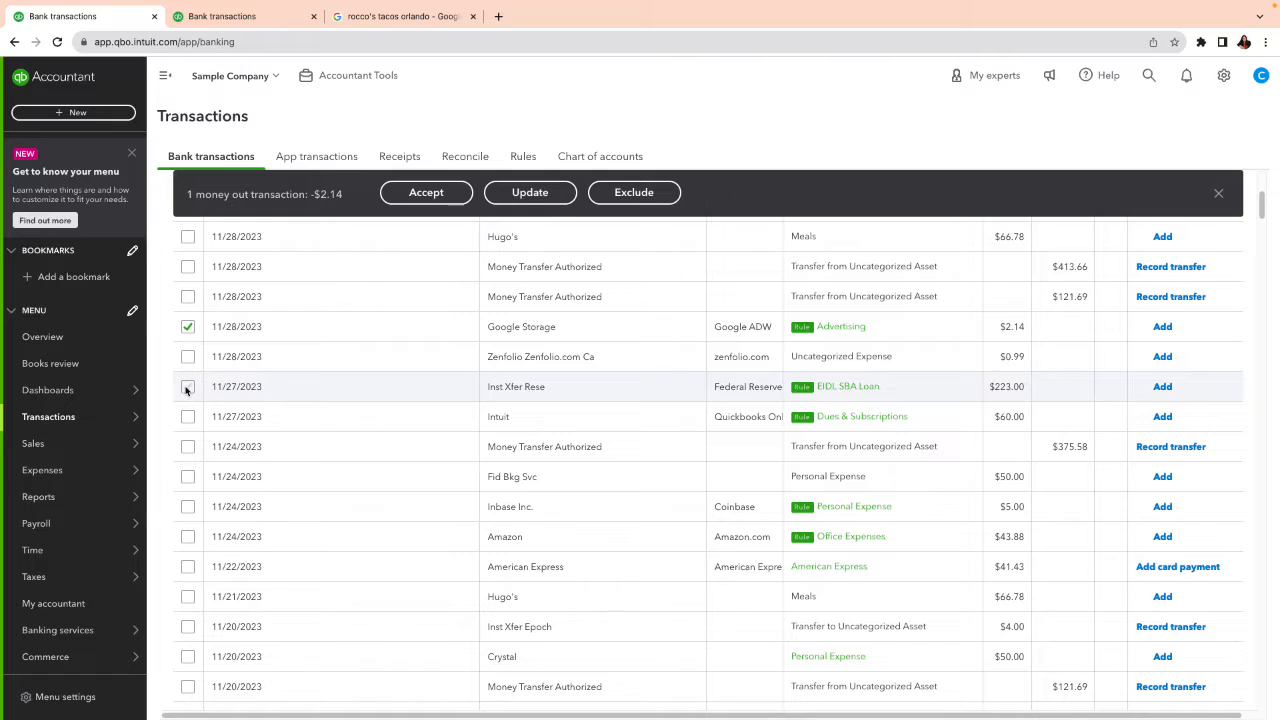
left_click(187, 387)
left_click(187, 417)
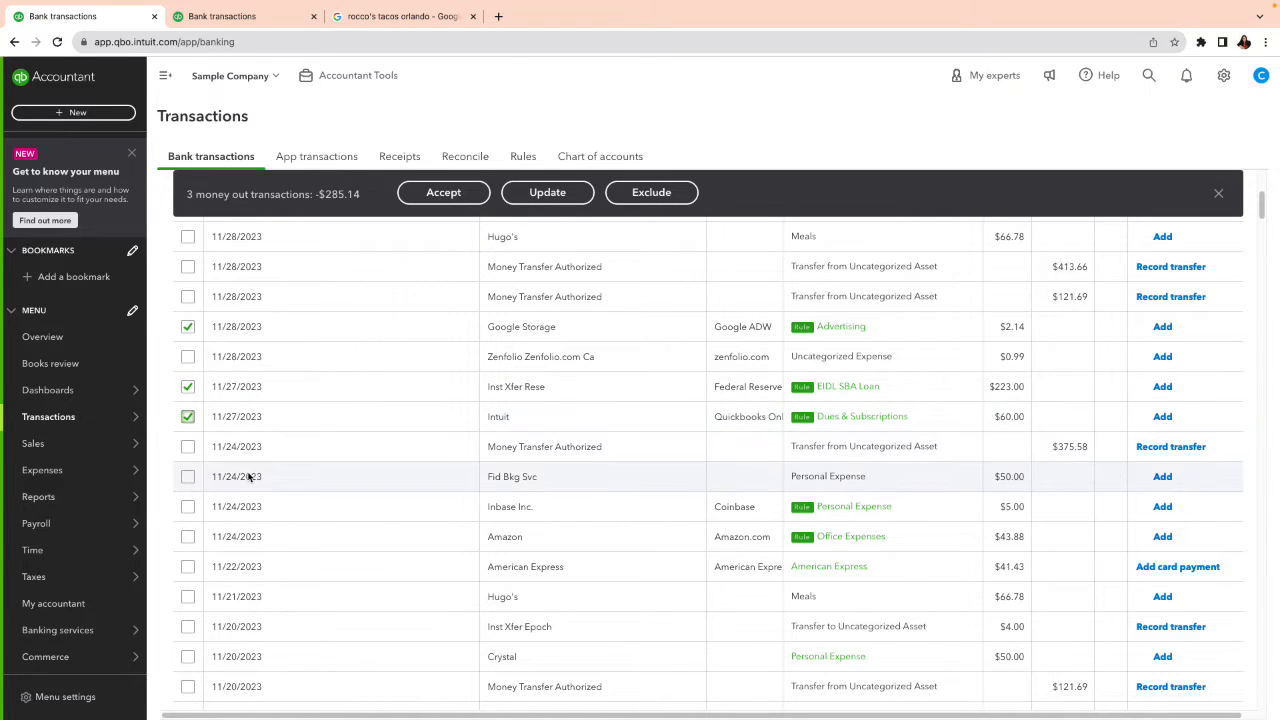
scroll(248, 477, "down", 1)
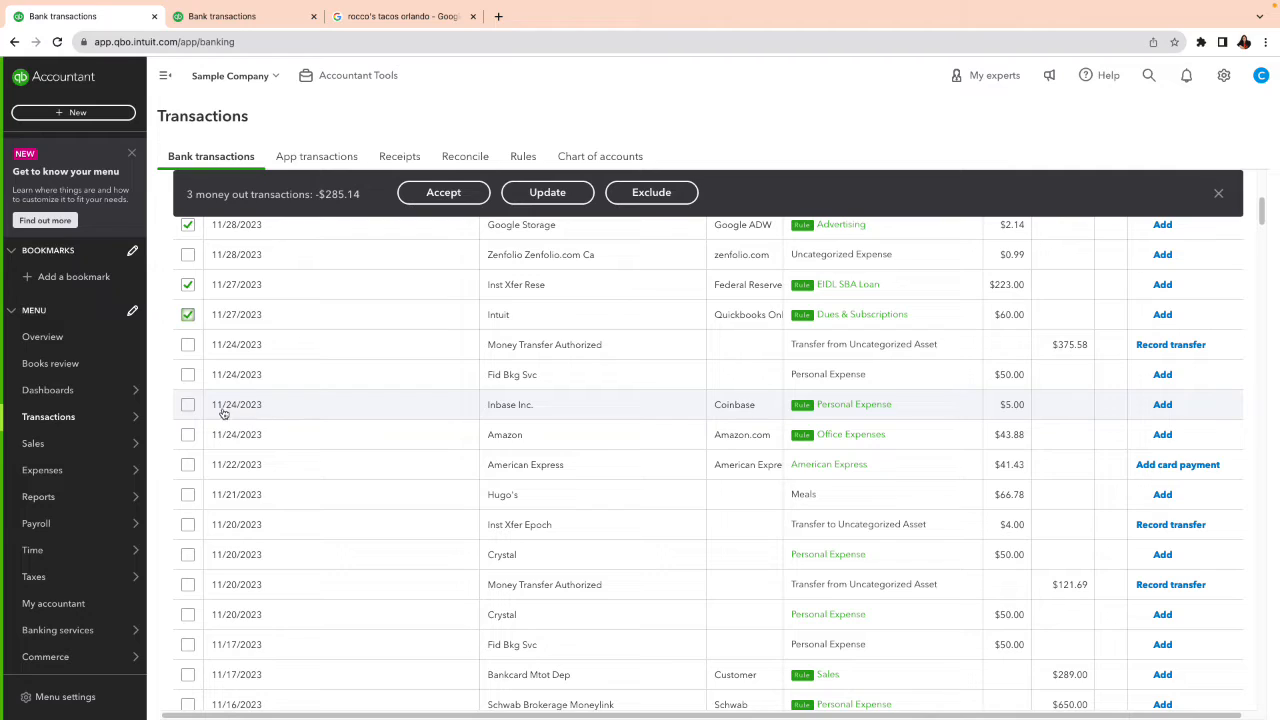
left_click(186, 406)
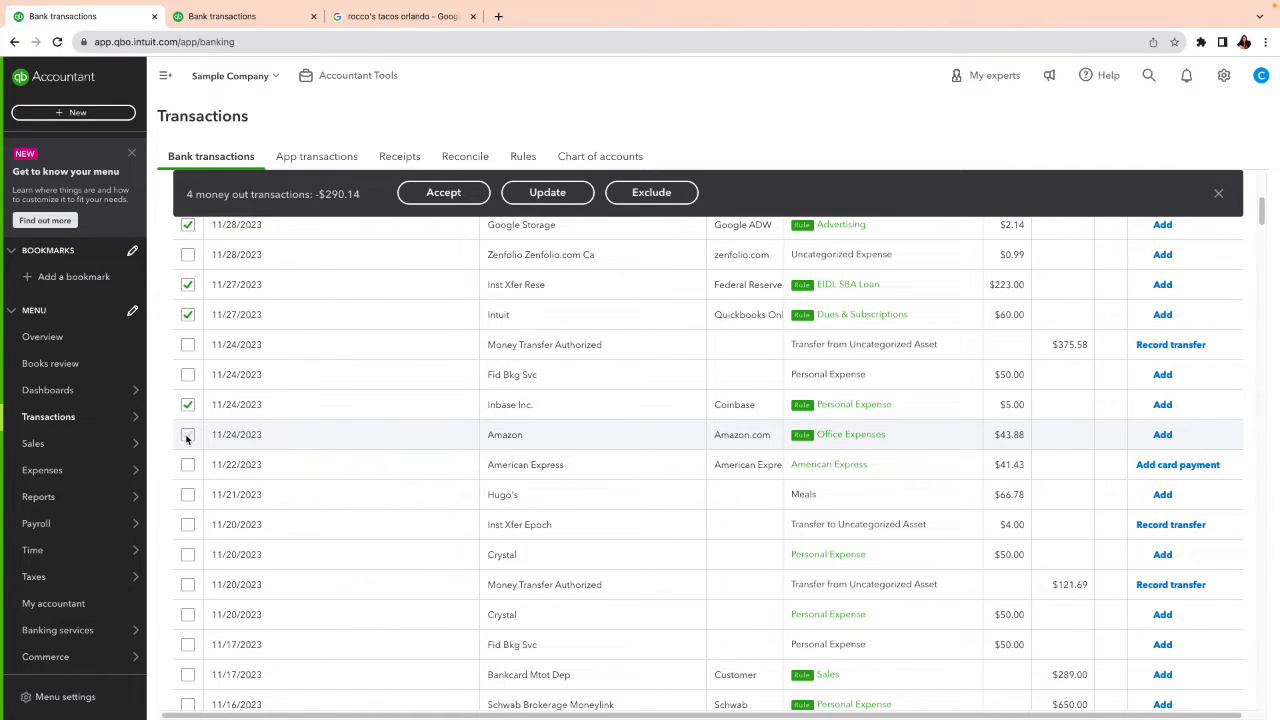
left_click(187, 436)
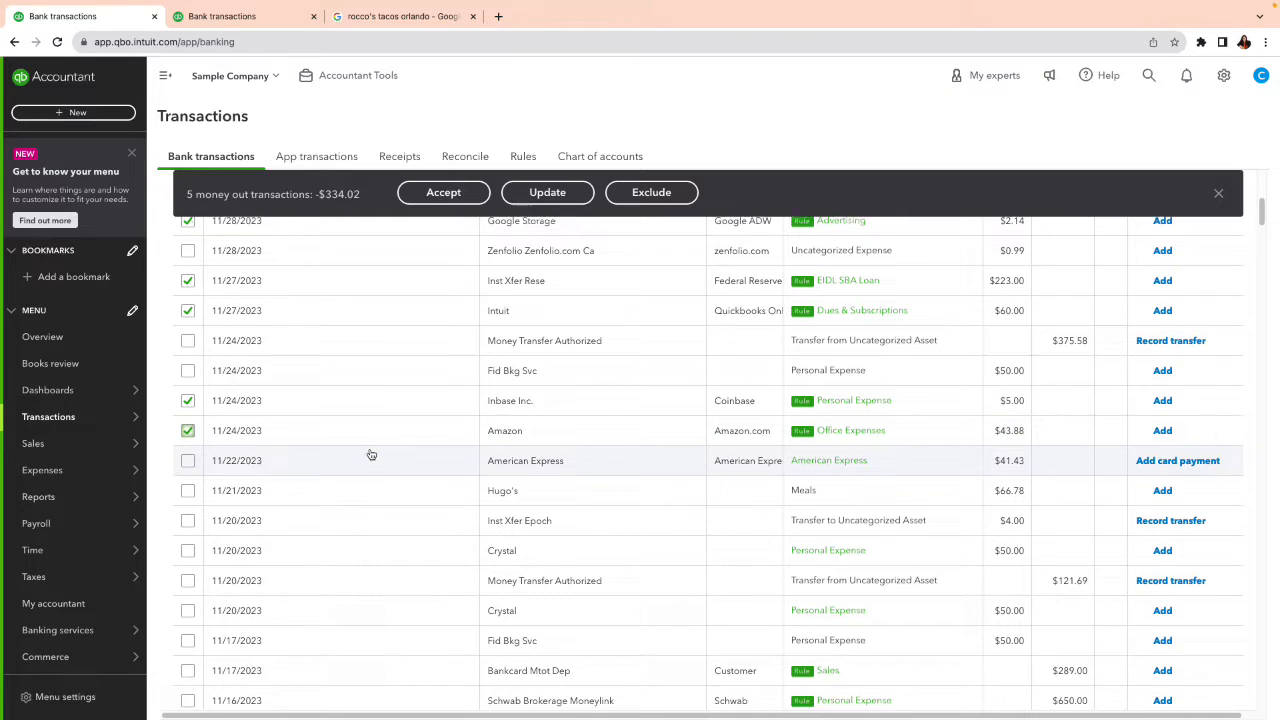
Step: Add the 11/17/2023 Bankcard Mtot Dep, 11/16/2023 Schwab Brokerage and Inbase Inc., and all three 11/15/2023 overdraft fee transactions to the selection
scroll(371, 455, "down", 1)
scroll(370, 453, "down", 3)
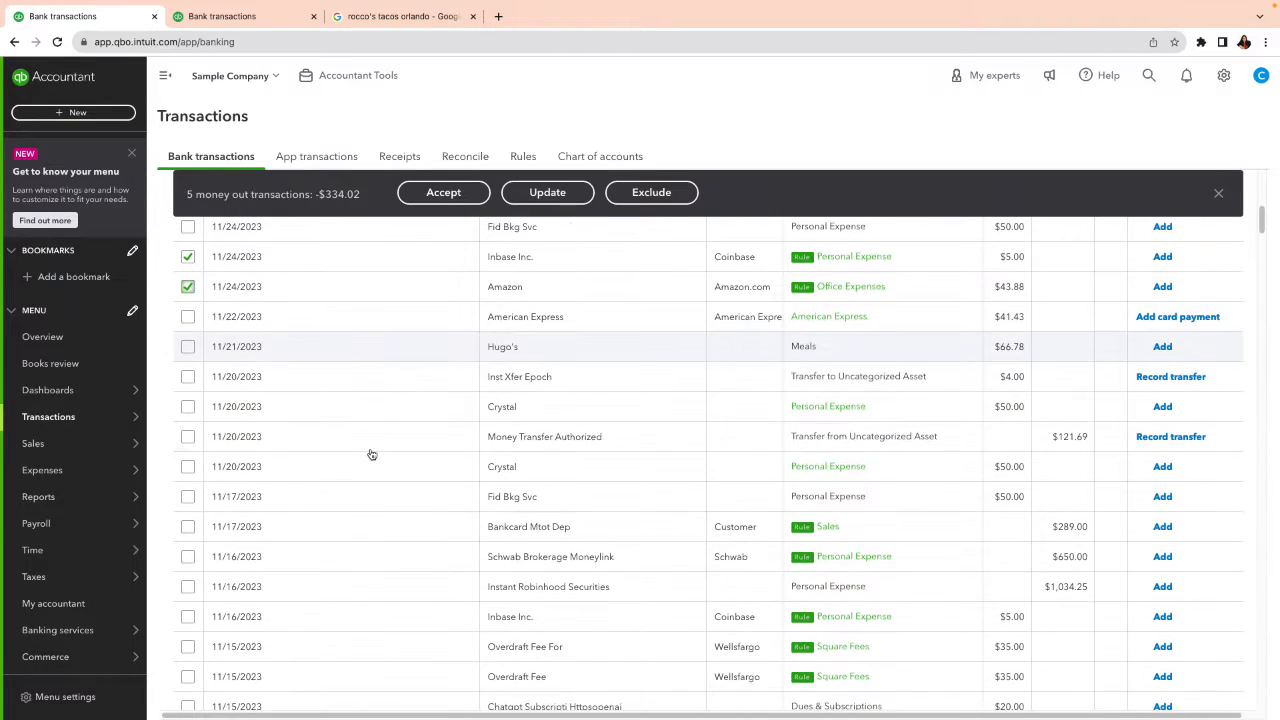
left_click(188, 528)
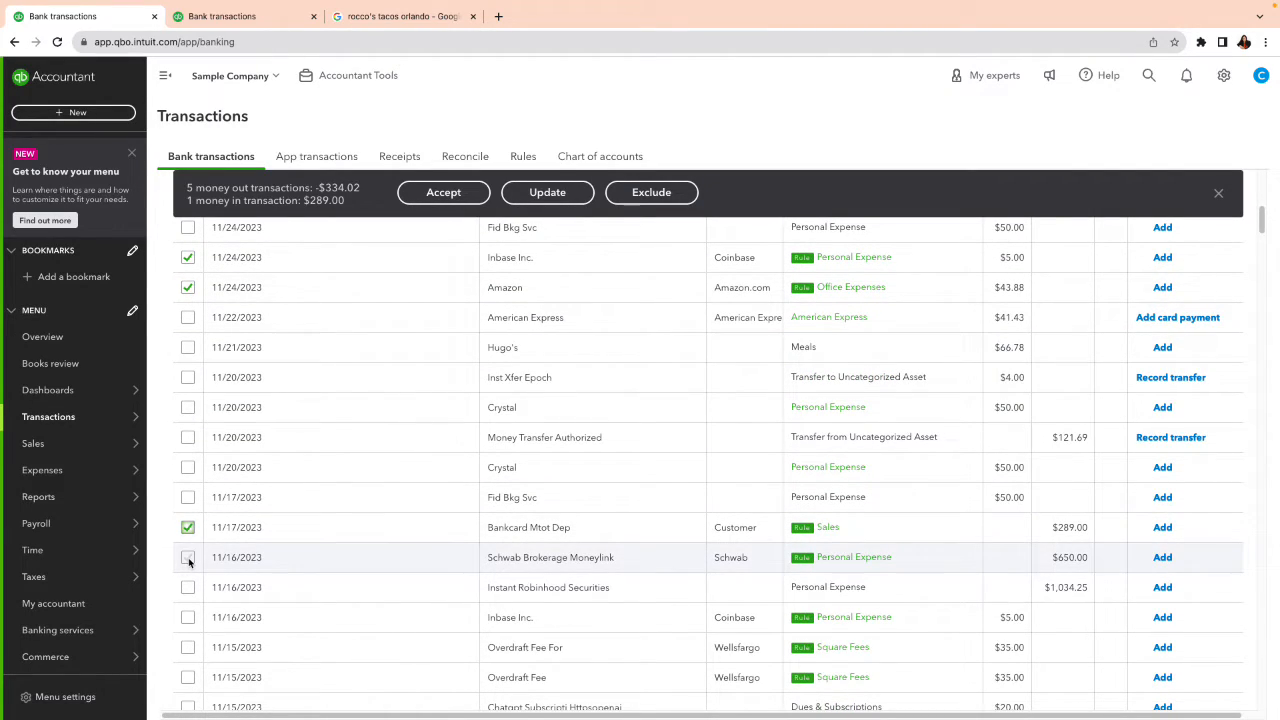
left_click(189, 558)
scroll(320, 563, "down", 2)
scroll(285, 505, "down", 3)
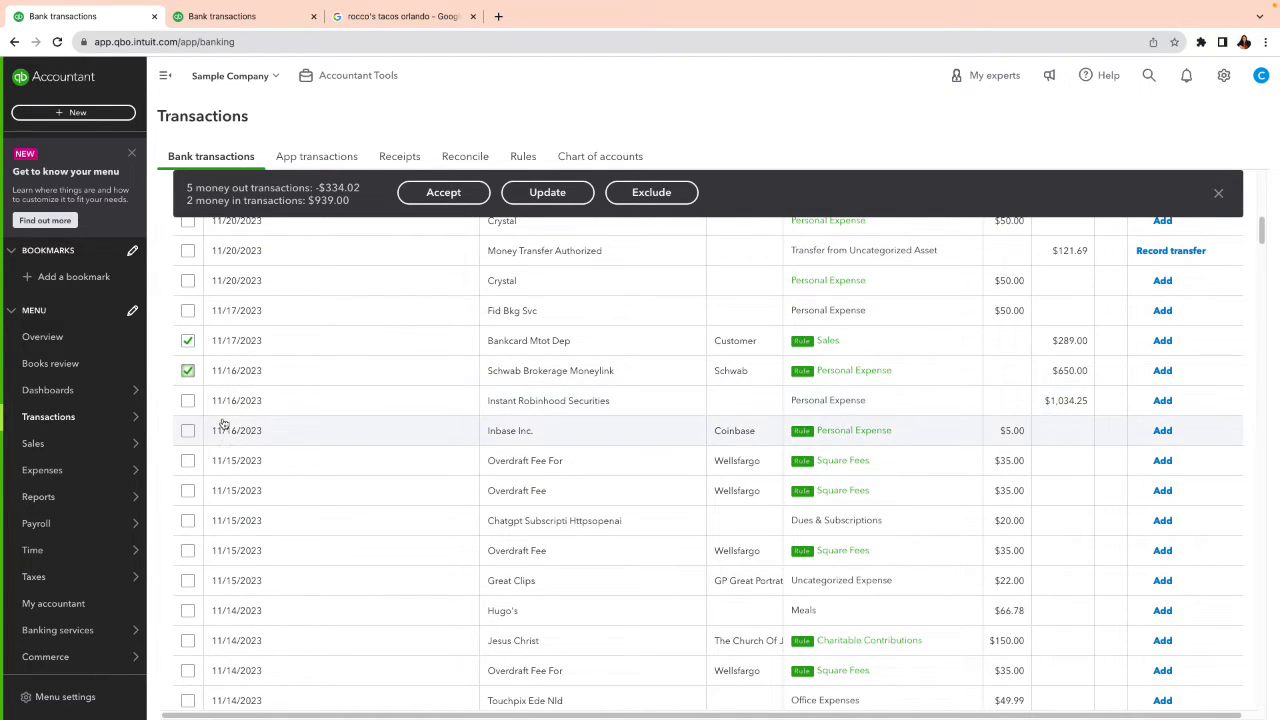
left_click(187, 431)
left_click(188, 460)
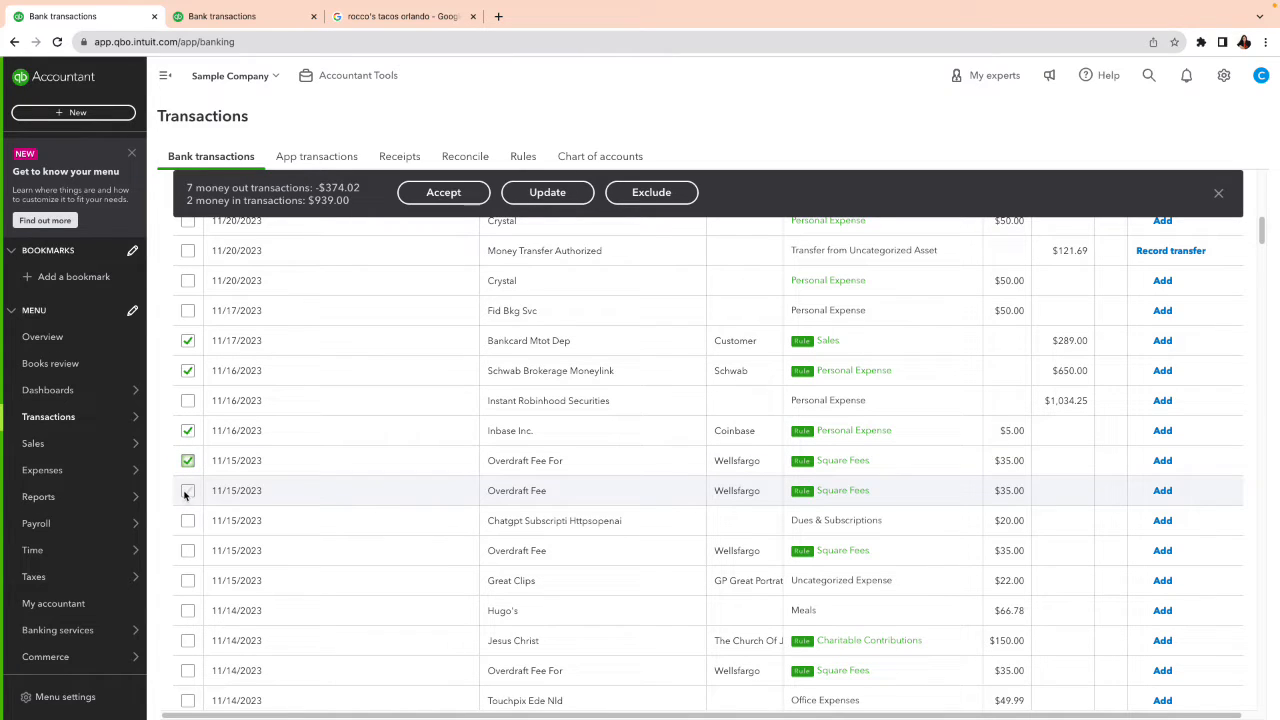
left_click(188, 490)
scroll(268, 504, "down", 2)
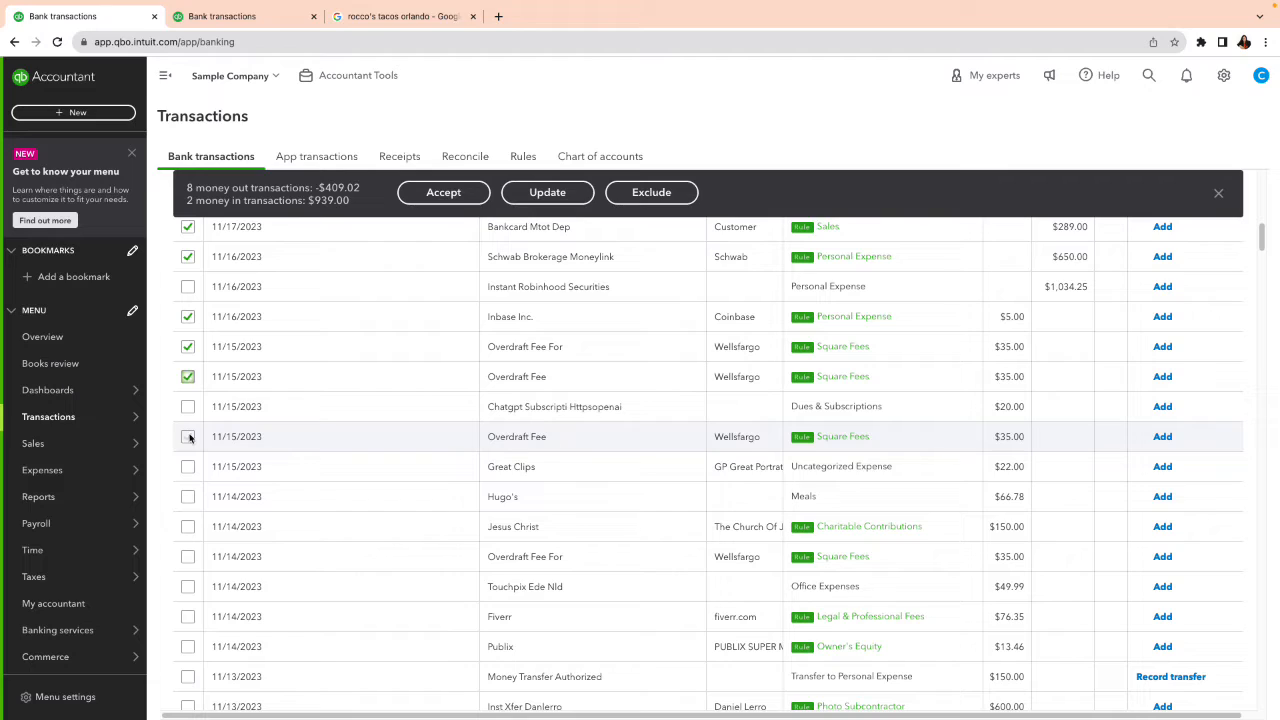
left_click(188, 437)
Step: Add the 11/14/2023 Charitable Contributions, Overdraft Fee For, Fiverr and Publix transactions and the 11/13/2023 $600.00 Photo Subcontractor transaction to the selection
left_click(187, 527)
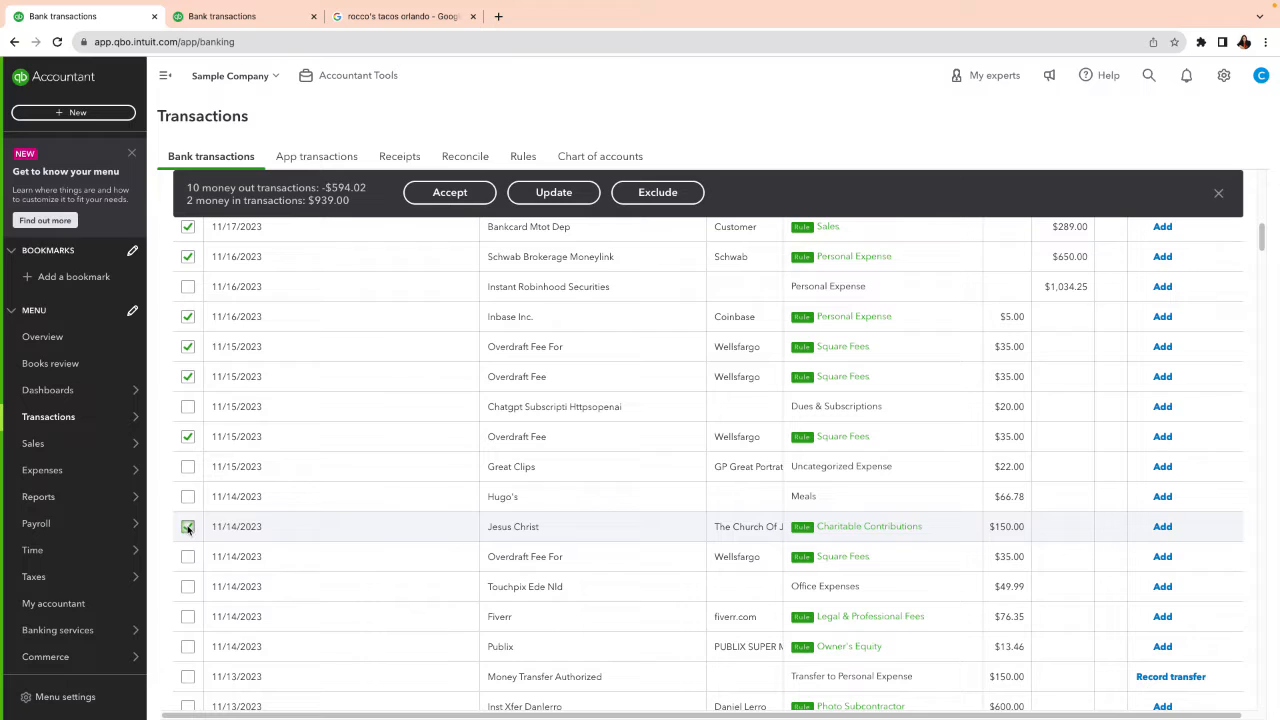
left_click(187, 557)
scroll(285, 530, "down", 3)
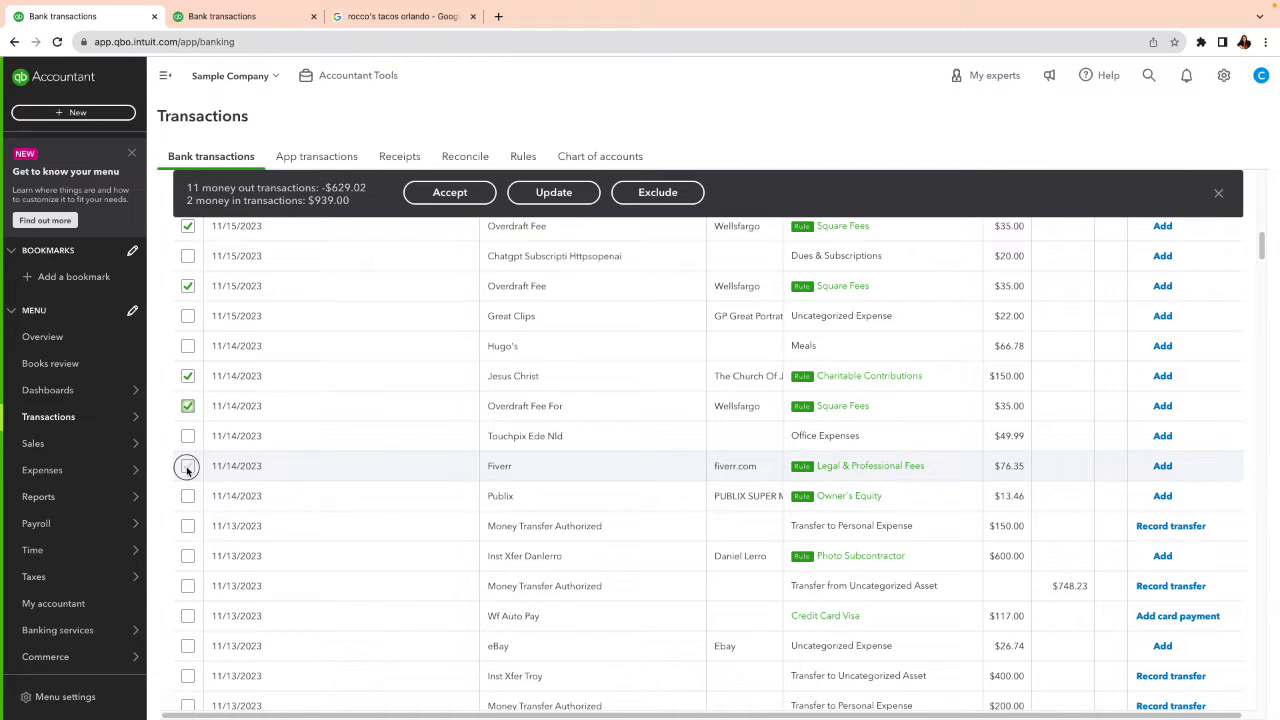
left_click(188, 467)
left_click(186, 498)
scroll(257, 517, "down", 1)
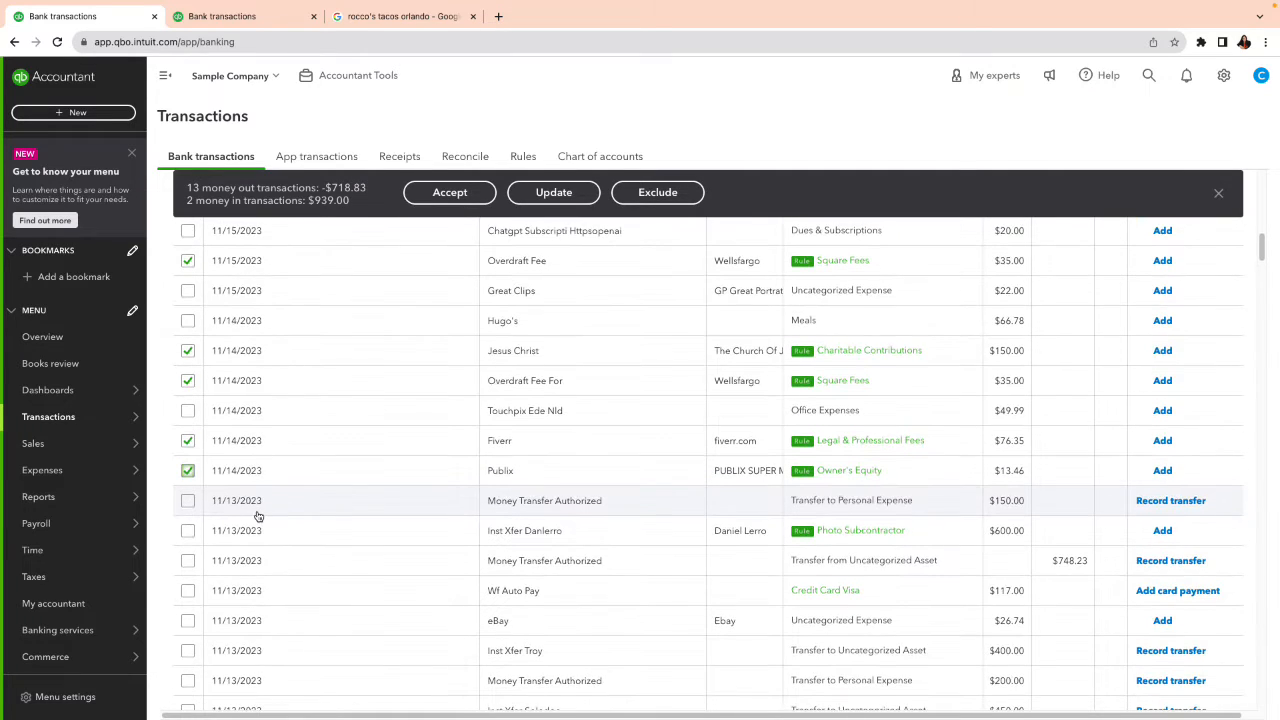
mouse_move(130, 524)
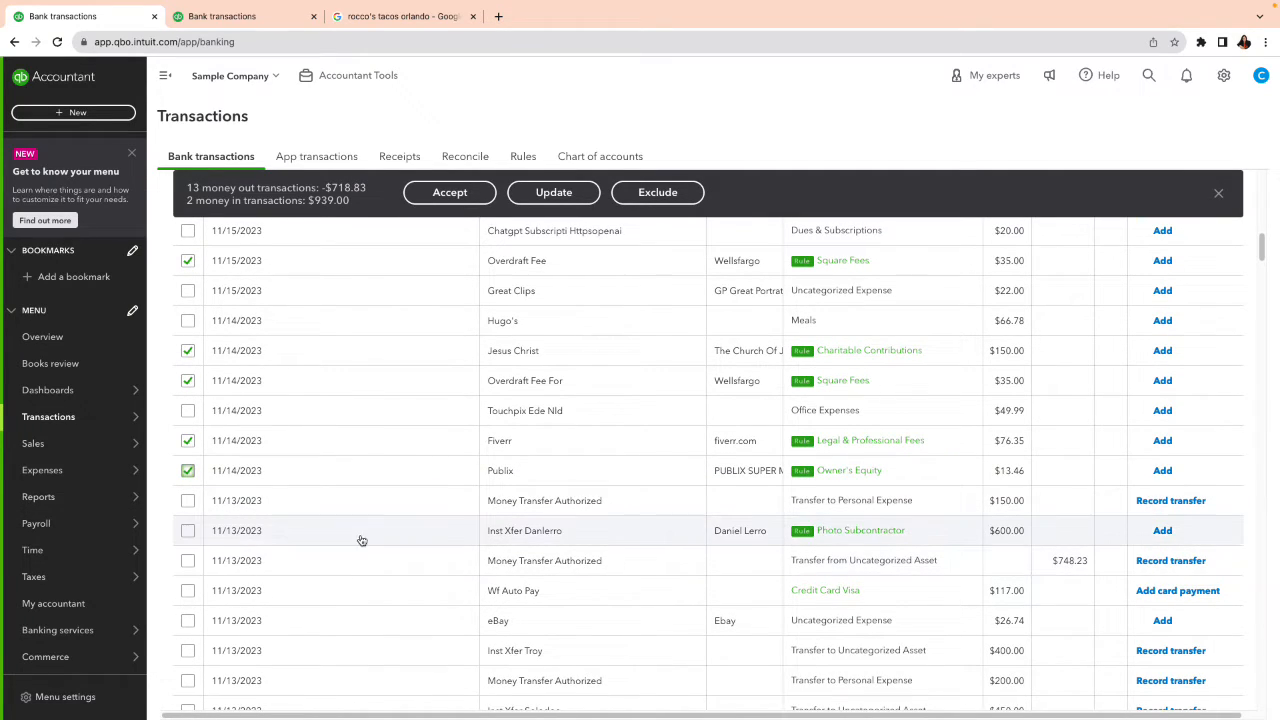
left_click(188, 532)
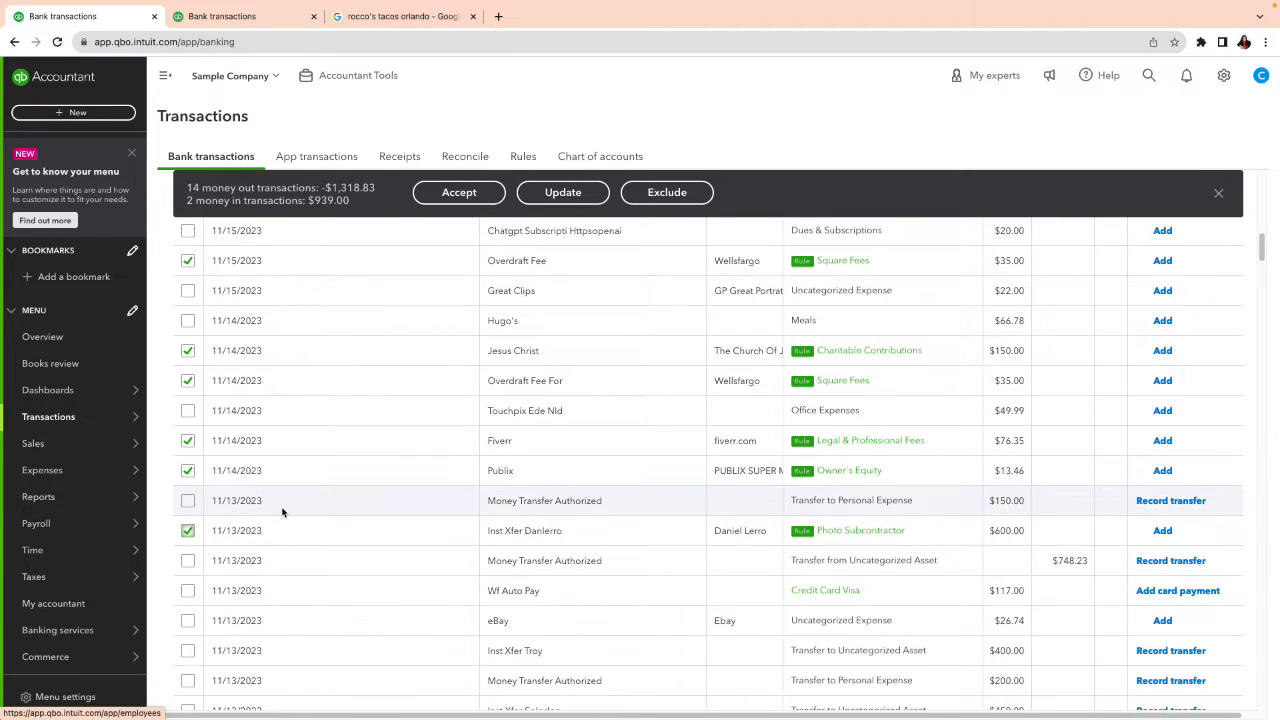
Step: Add the 11/10/2023 Inbase Inc., Hobby Lobby and Best Buy transactions to the selection and accept the whole batch
scroll(277, 508, "down", 2)
scroll(277, 508, "down", 1)
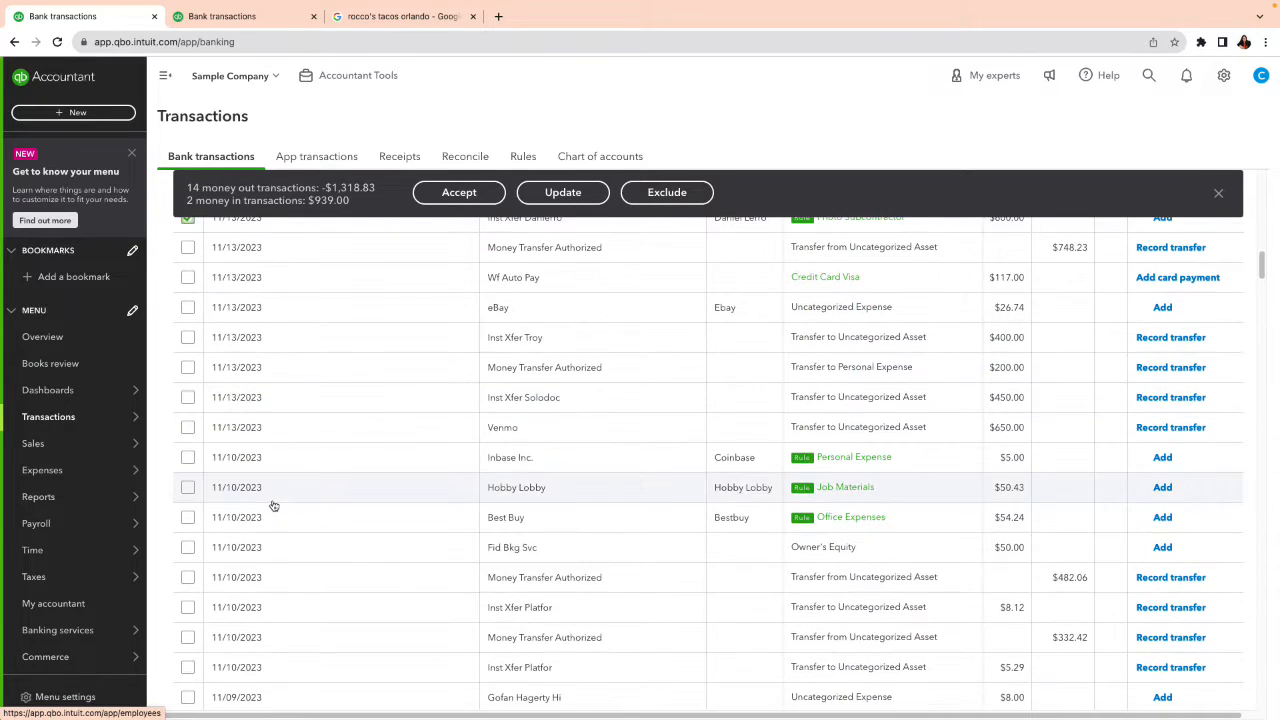
left_click(188, 458)
left_click(188, 488)
left_click(188, 518)
left_click(450, 196)
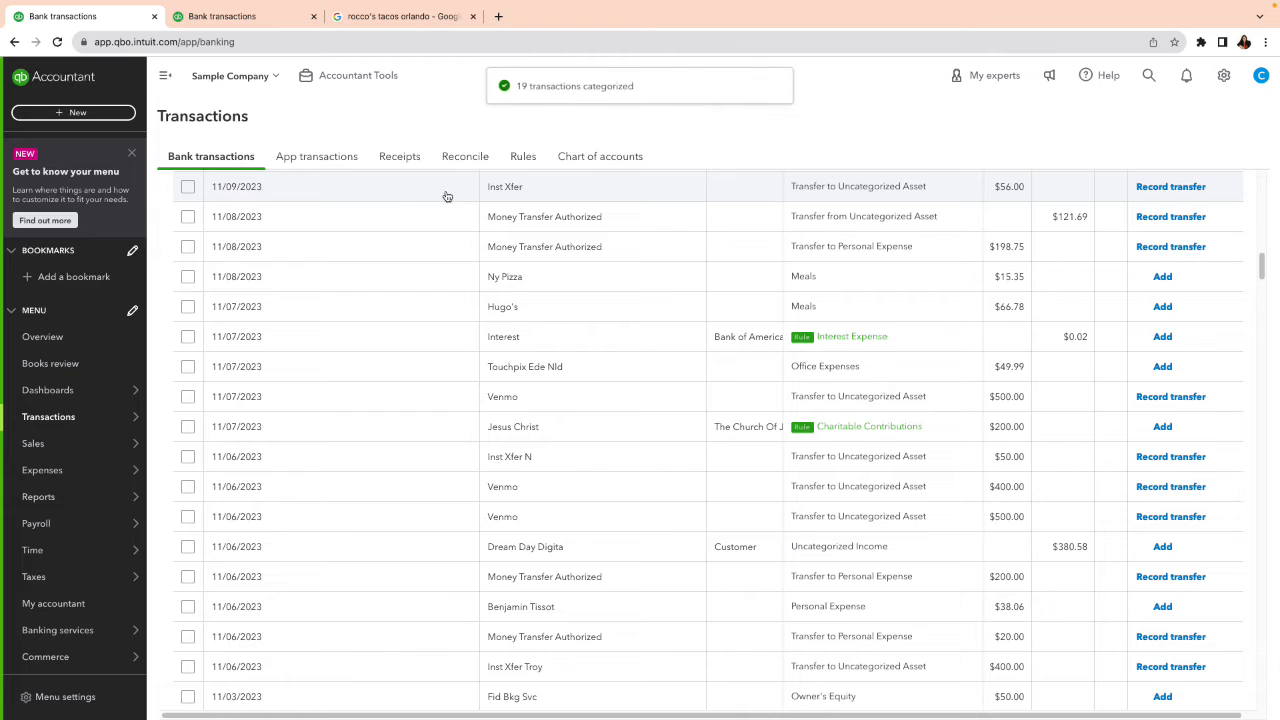
Step: Show the categorized Checking transactions and set the start of their date filter to 10/01/2023
scroll(500, 276, "up", 8)
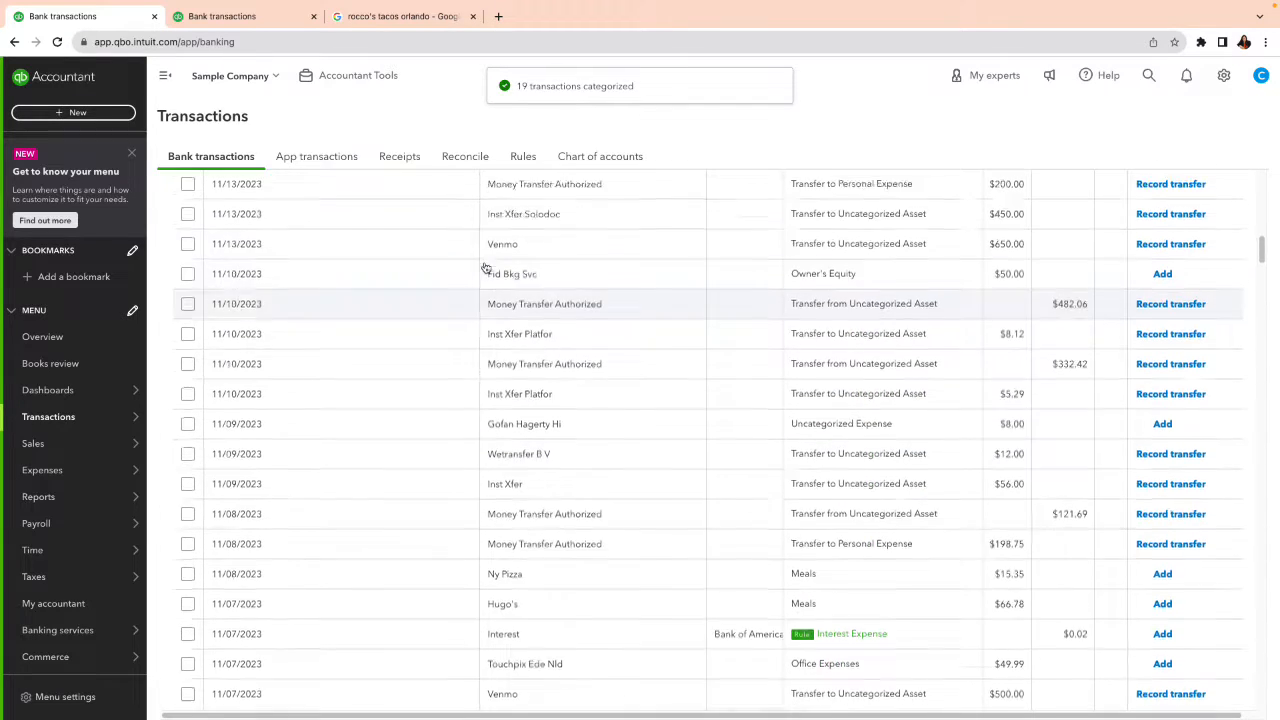
scroll(480, 262, "up", 10)
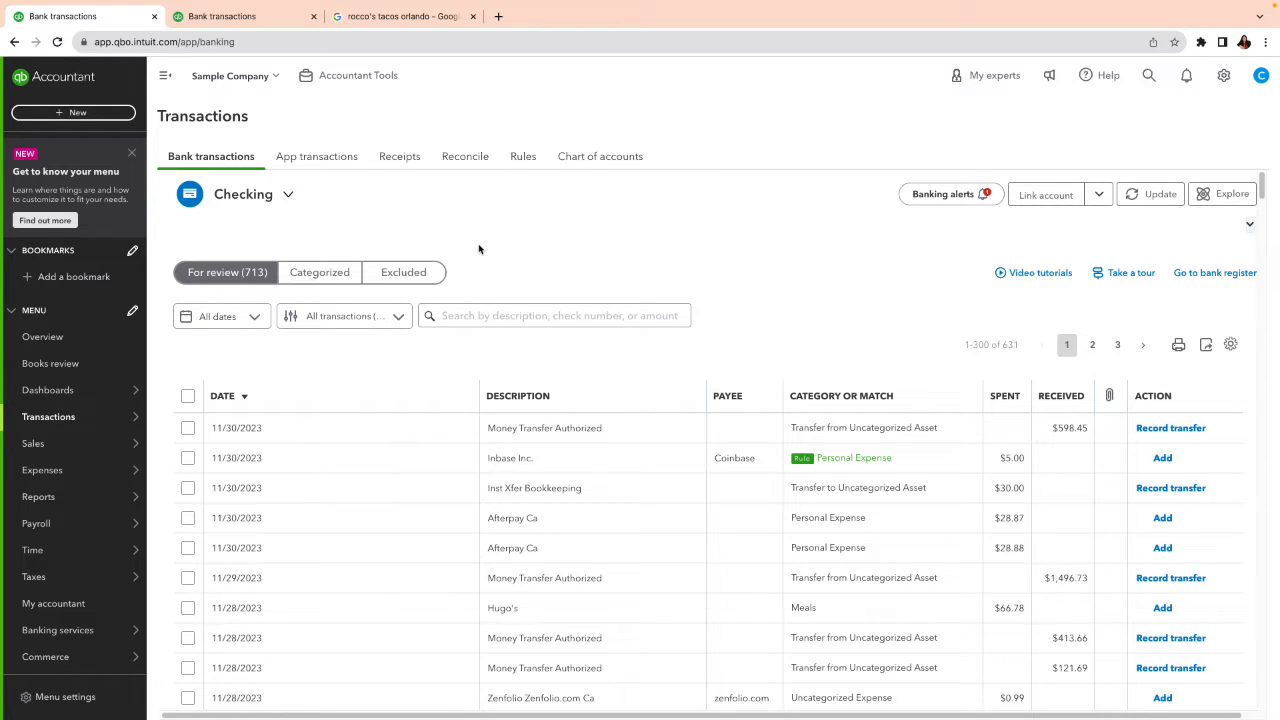
left_click(306, 275)
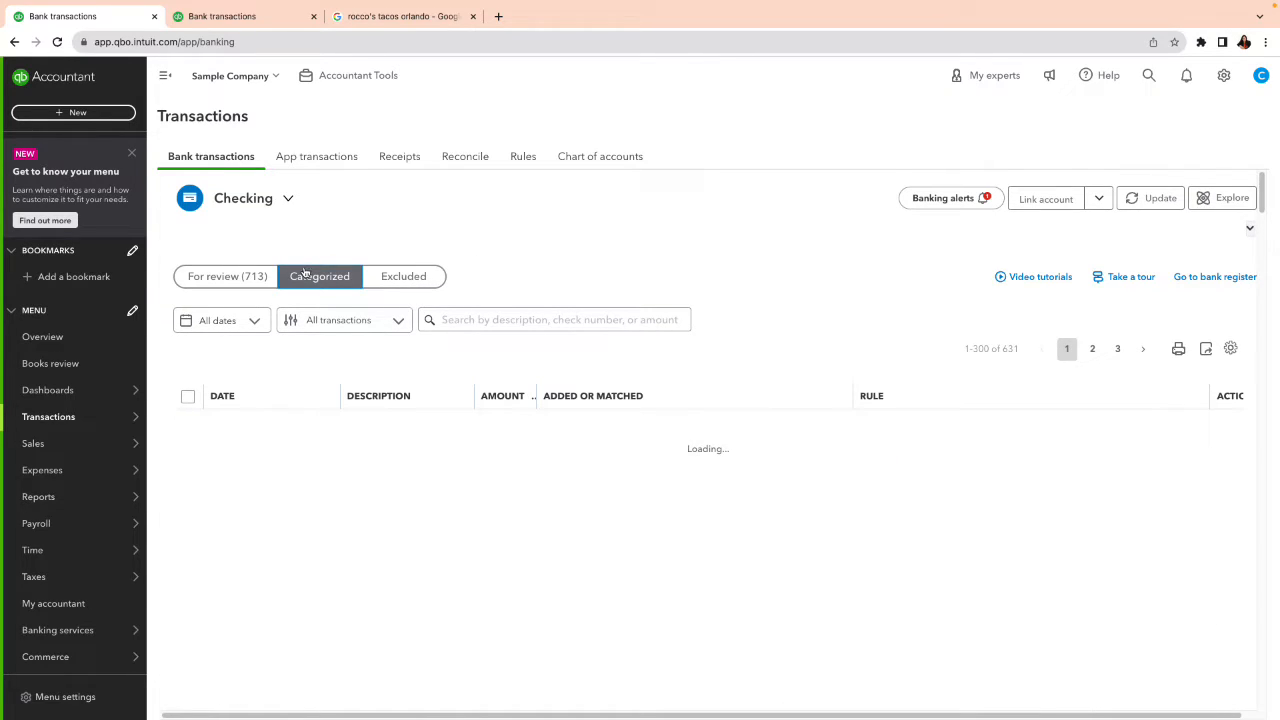
left_click(254, 322)
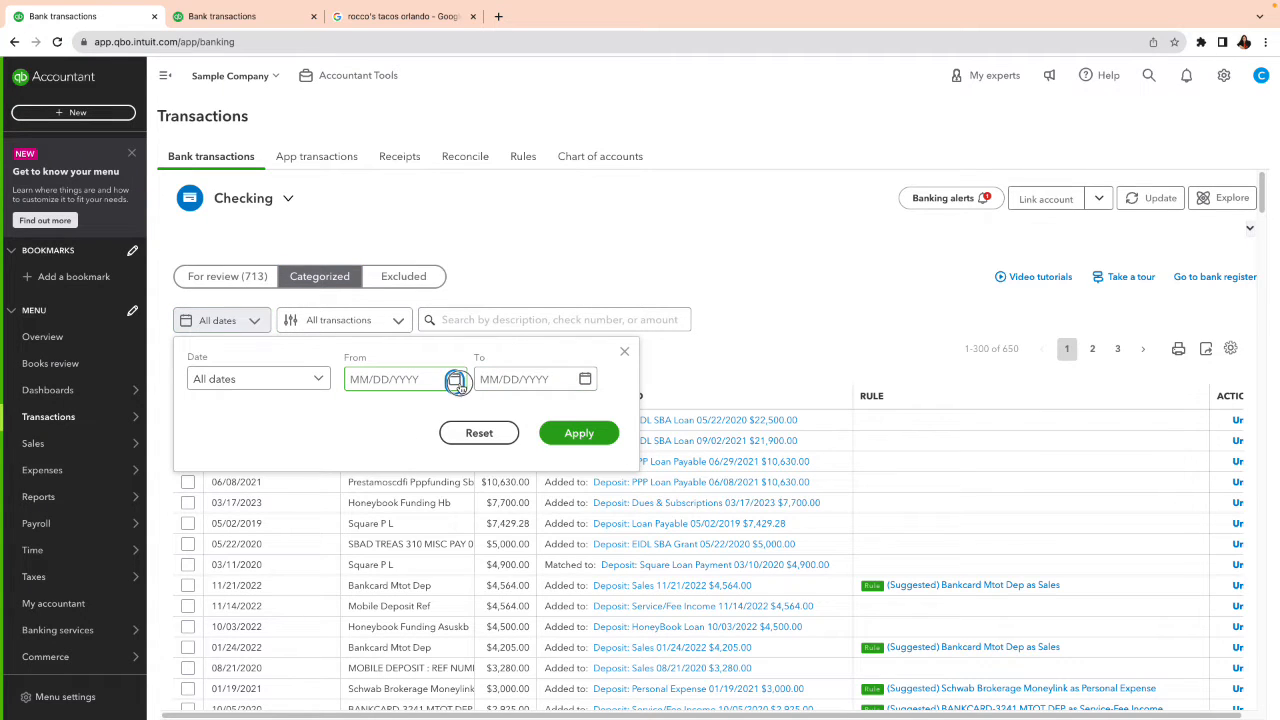
left_click(455, 379)
left_click(361, 421)
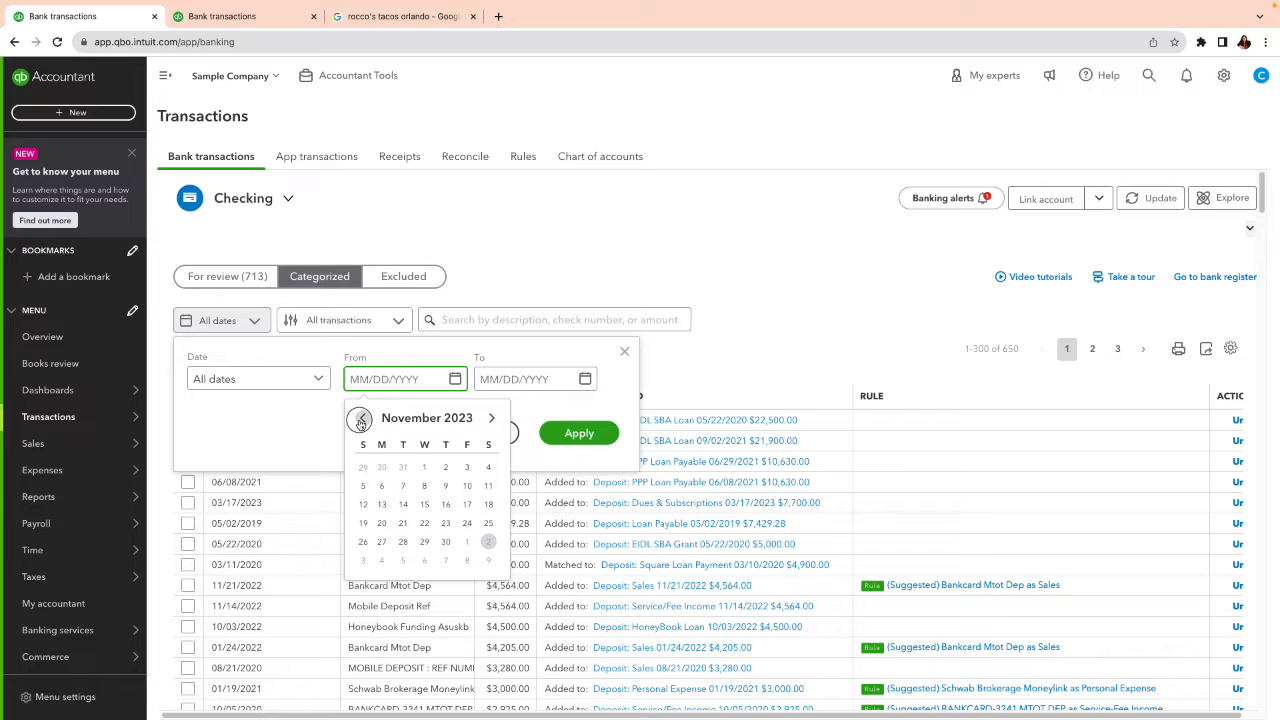
left_click(361, 421)
left_click(363, 486)
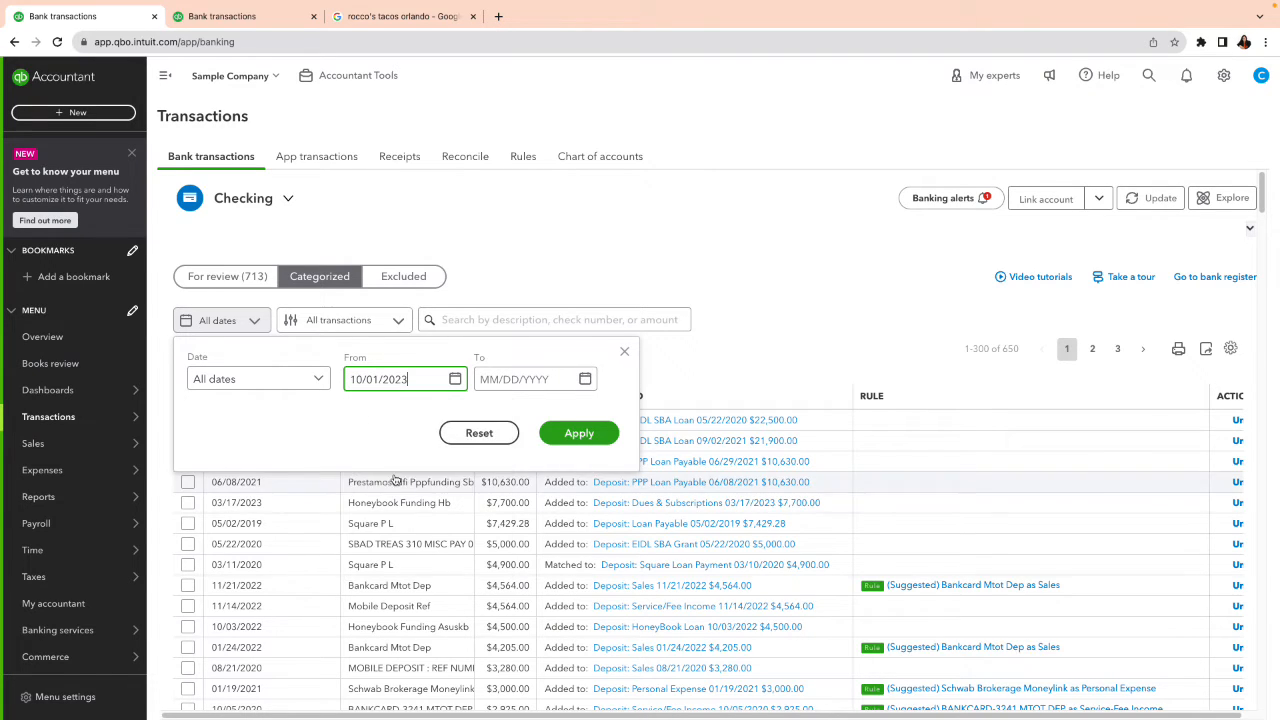
Step: Apply the date filter with 10/31/2023 as its end date and re-sort the categorized transactions by amount
left_click(585, 379)
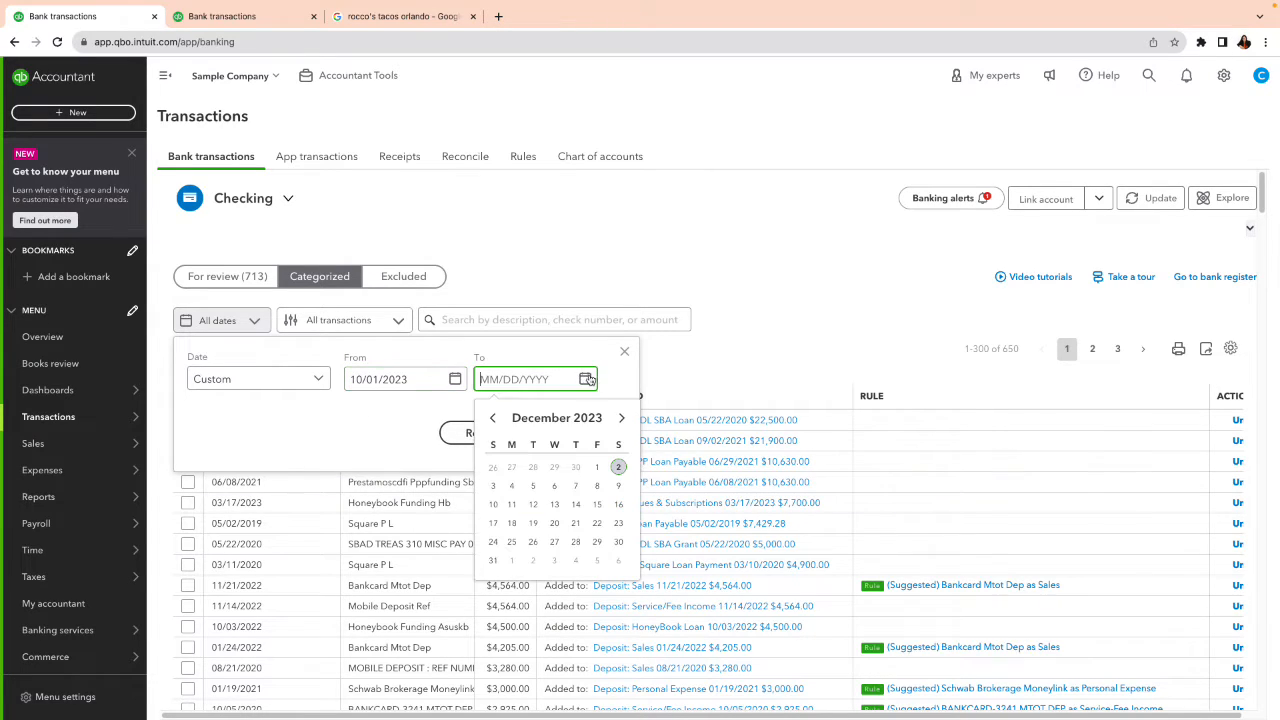
left_click(493, 420)
left_click(493, 420)
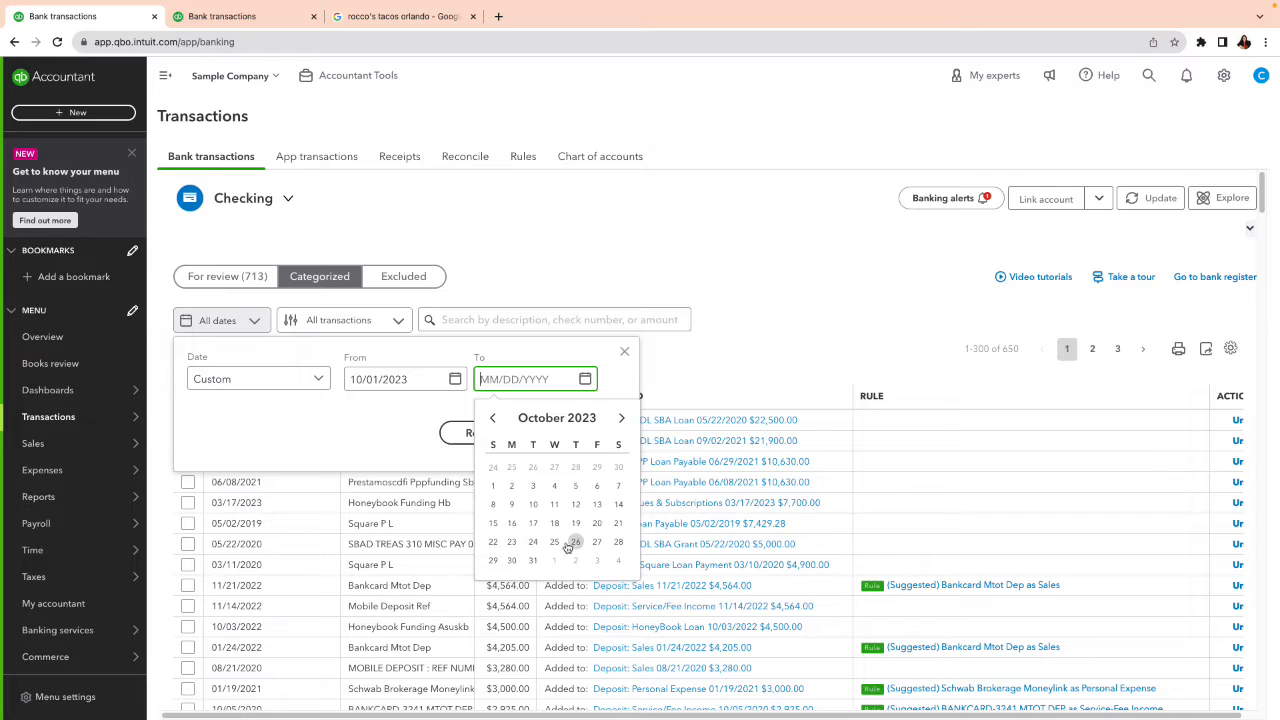
left_click(533, 560)
left_click(588, 434)
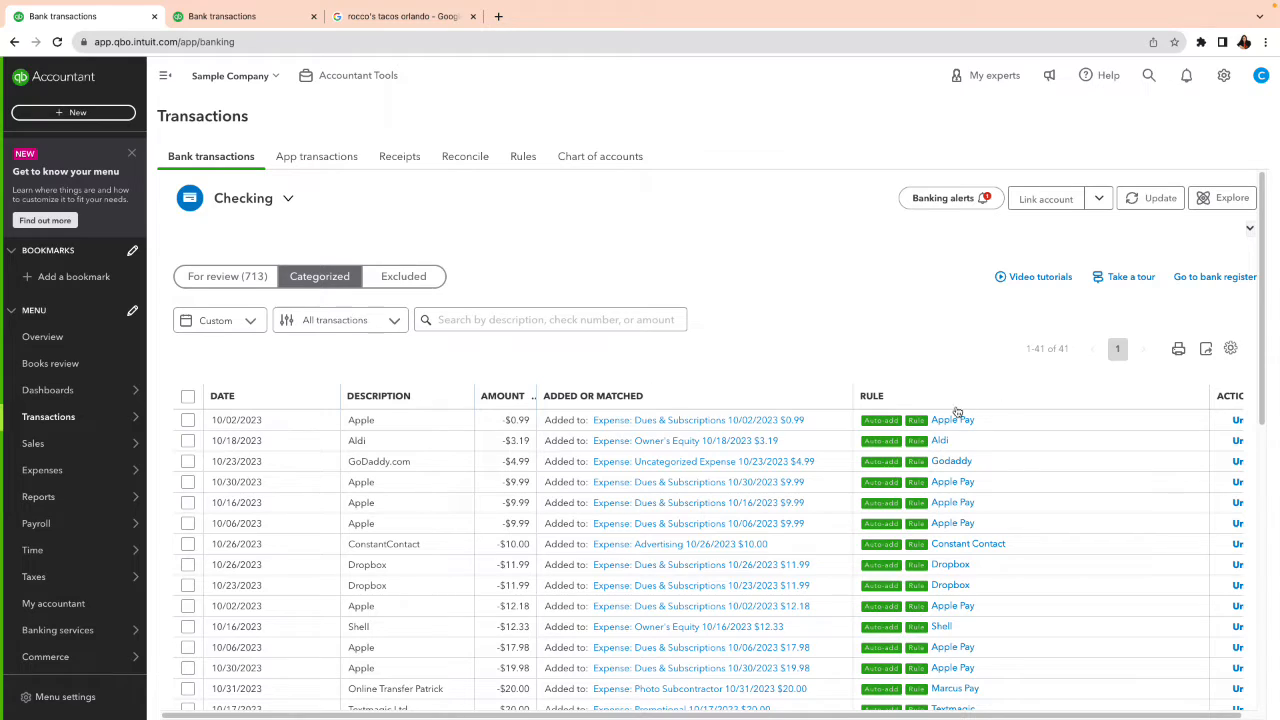
left_click(503, 396)
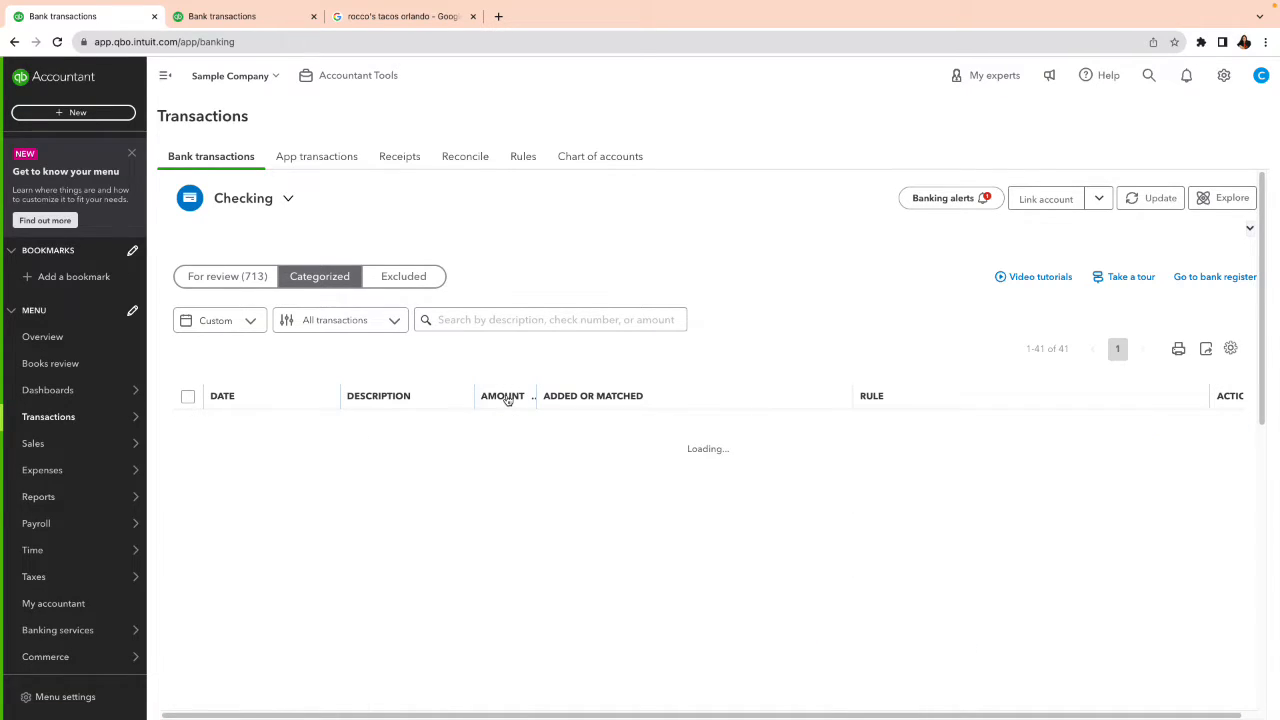
left_click(505, 396)
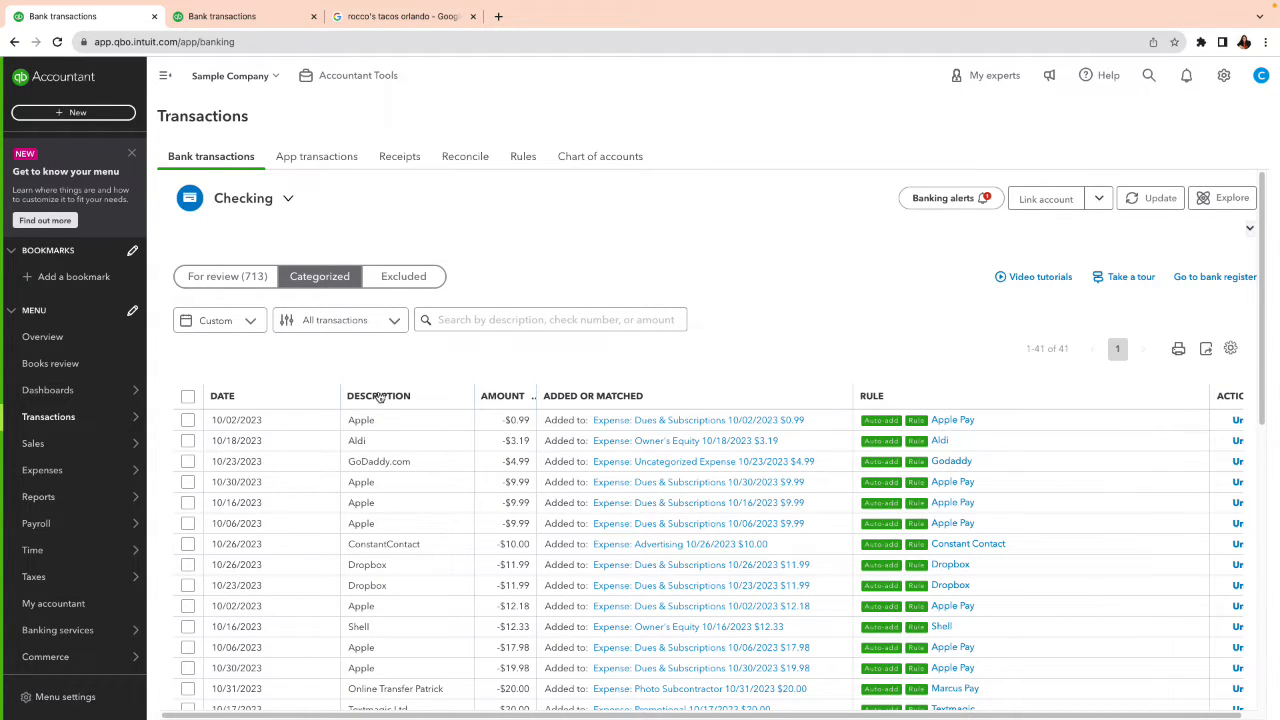
Step: Return to the Checking transactions for review and reset the date filter to all dates
left_click(235, 279)
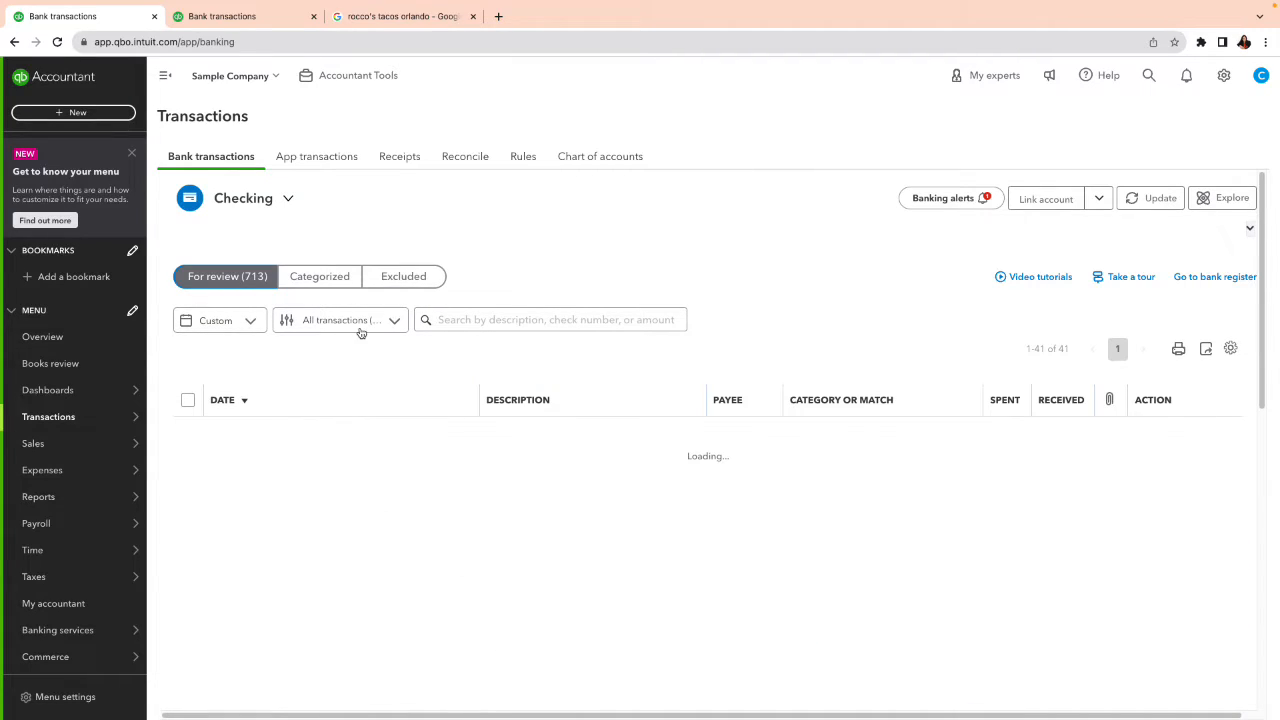
left_click(249, 325)
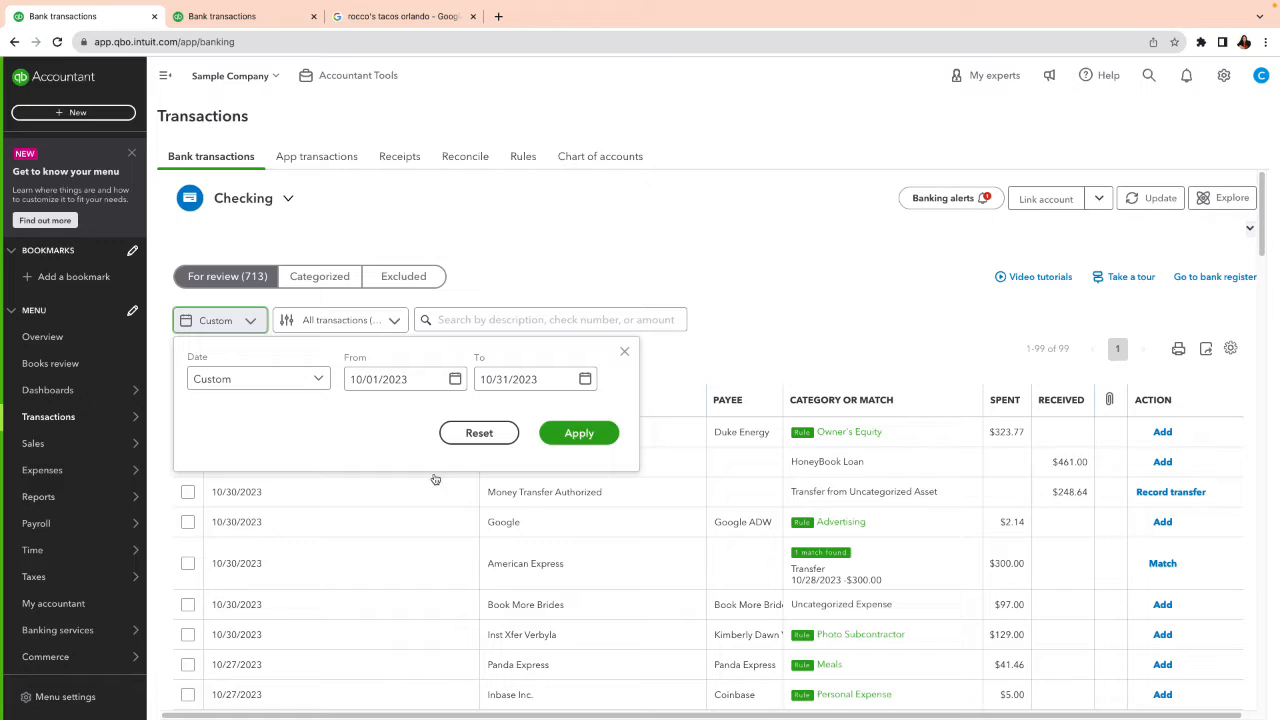
left_click(462, 433)
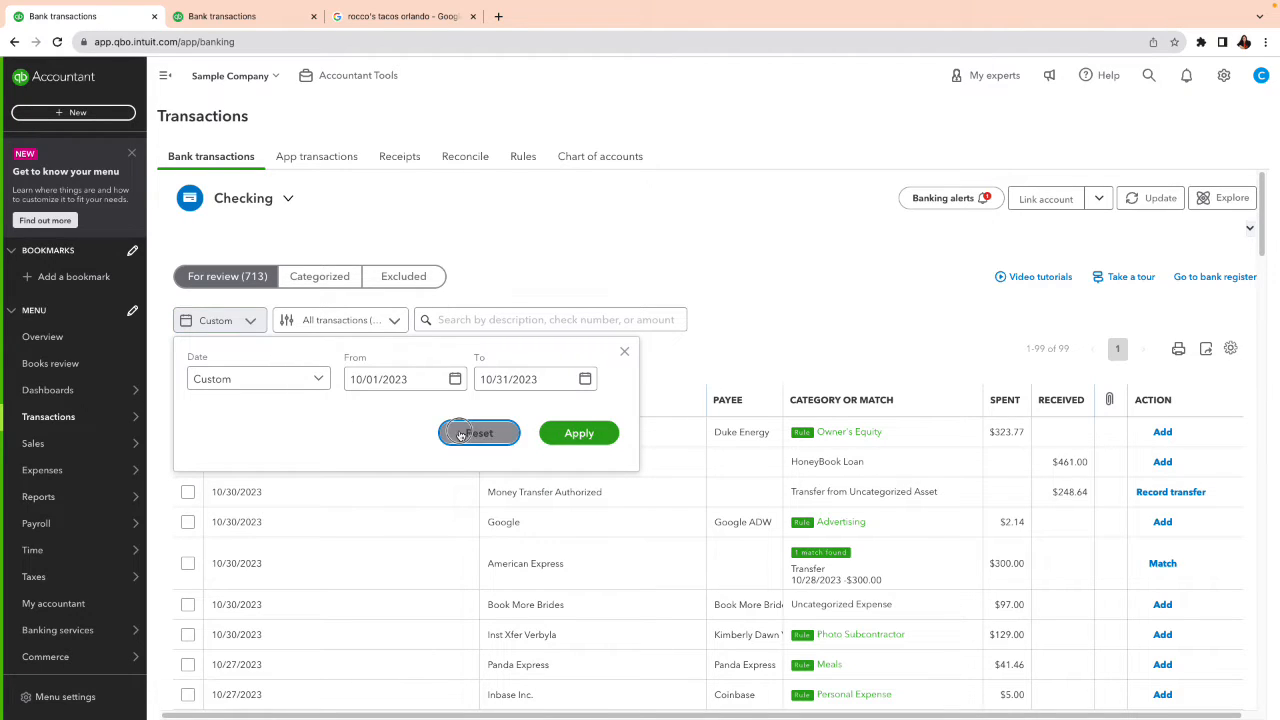
left_click(624, 353)
Step: Expand the 11/28/2023 Hugo's transaction and search Google for "HUGO INSURANCE SOL" from its bank detail
scroll(620, 600, "down", 2)
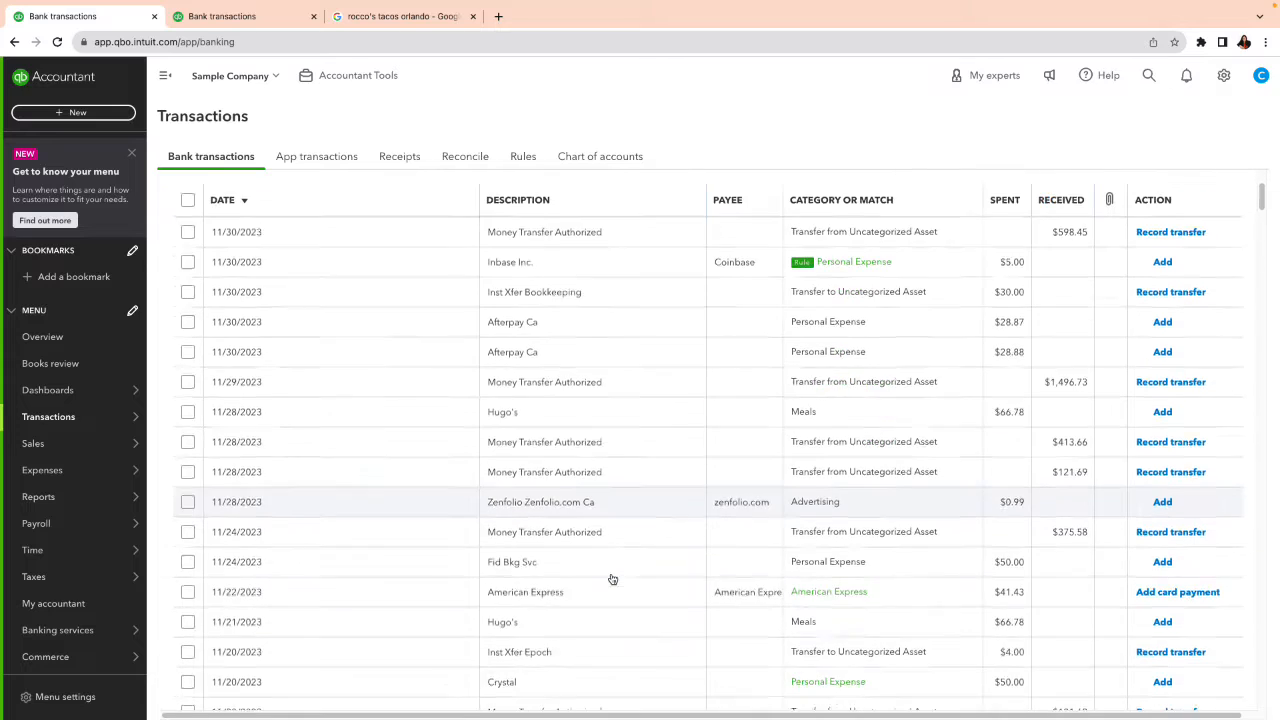
scroll(612, 578, "down", 1)
scroll(612, 578, "up", 3)
scroll(610, 572, "down", 1)
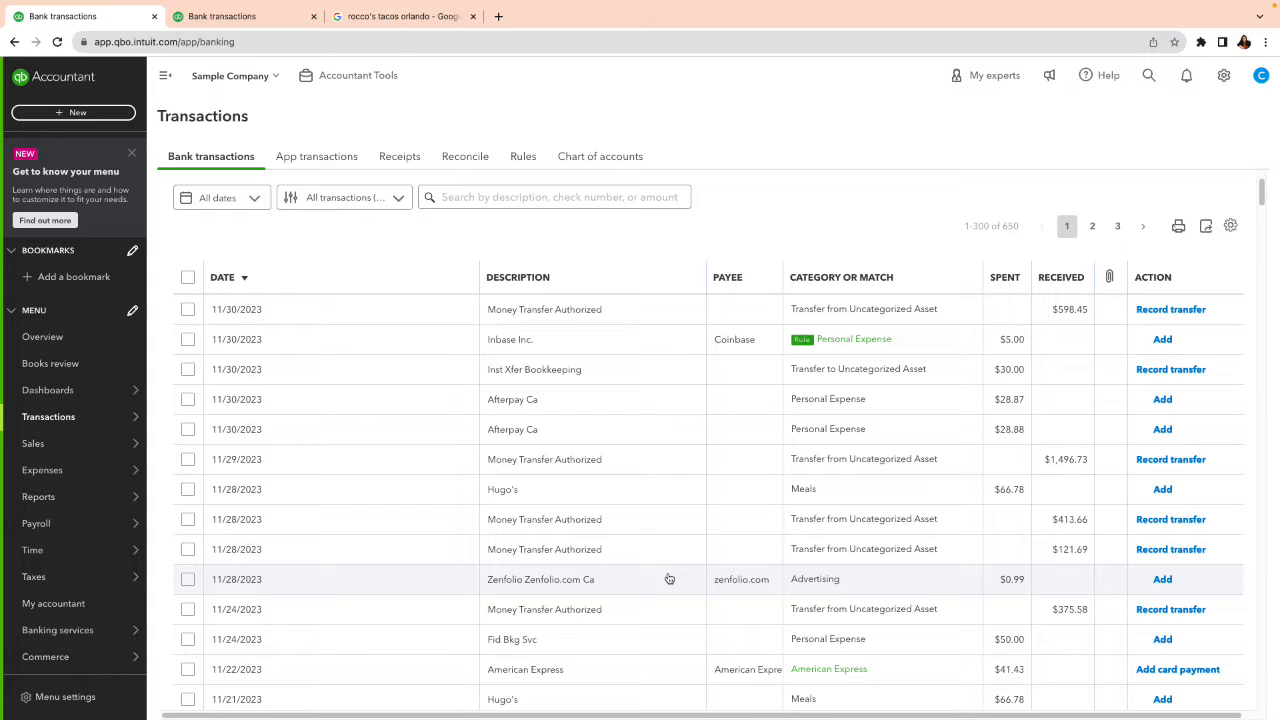
left_click(1010, 497)
scroll(557, 610, "down", 4)
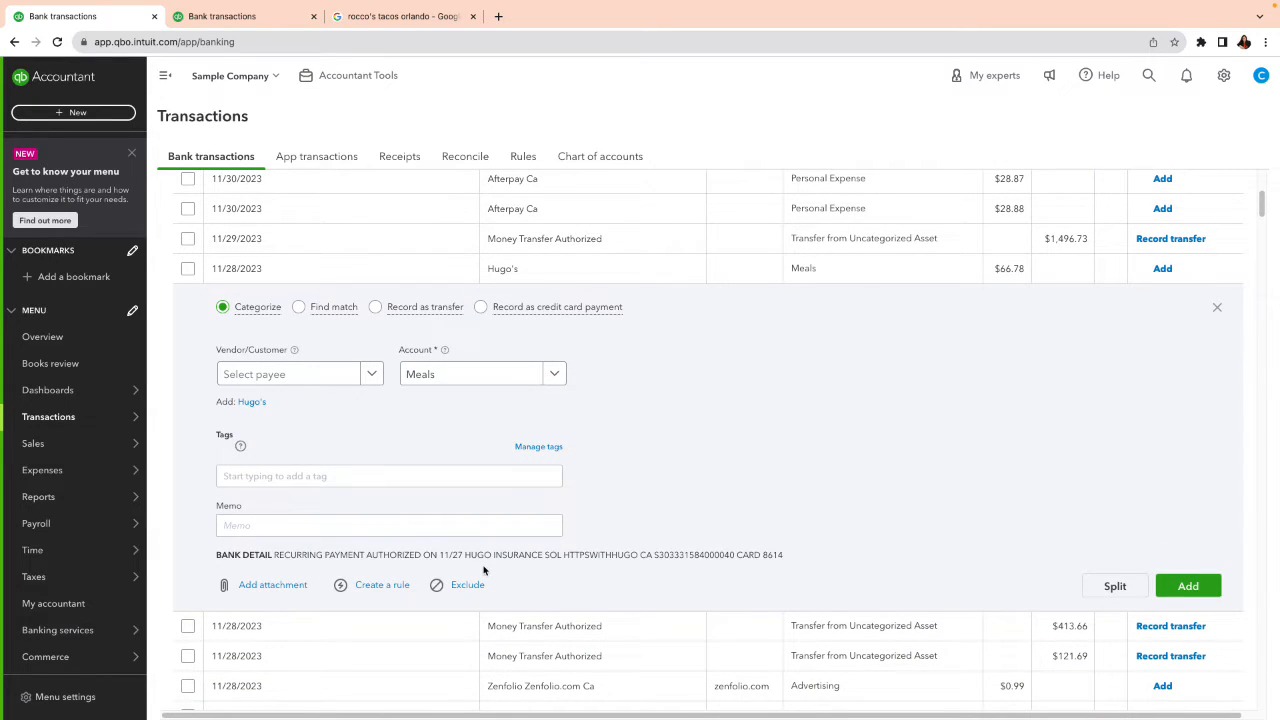
left_click_drag(464, 556, 561, 556)
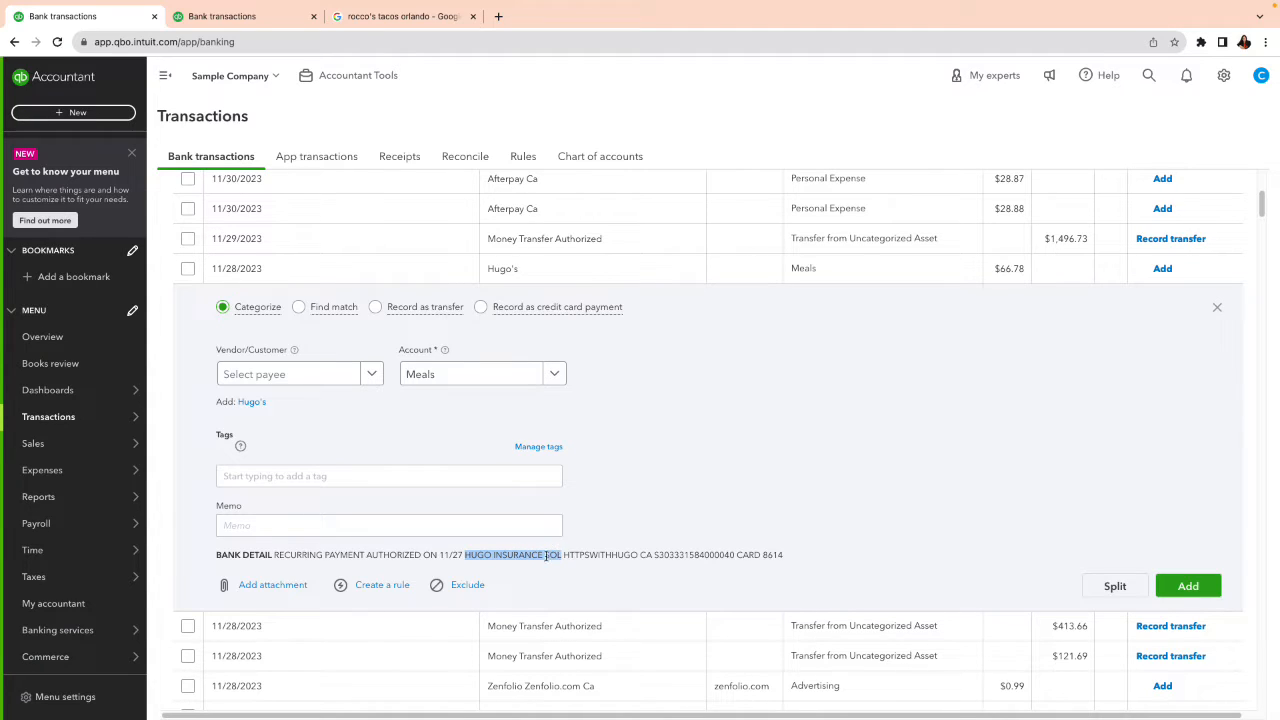
right_click(537, 558)
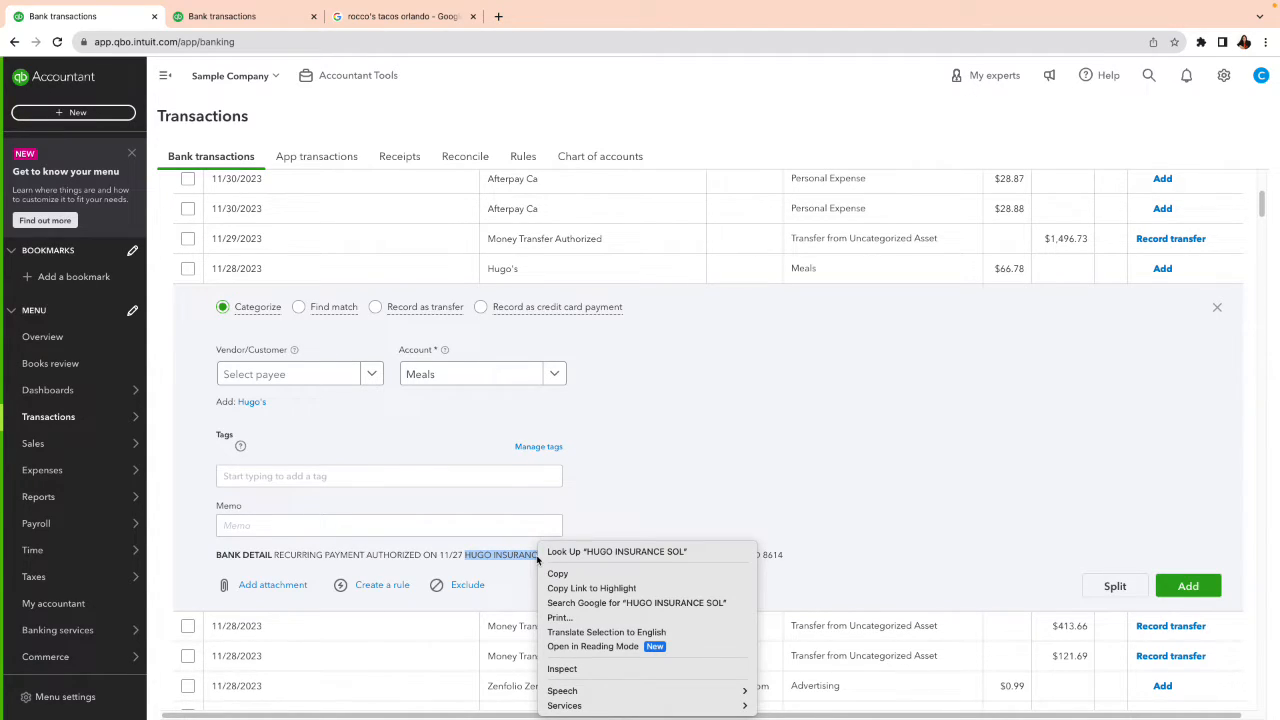
left_click(565, 603)
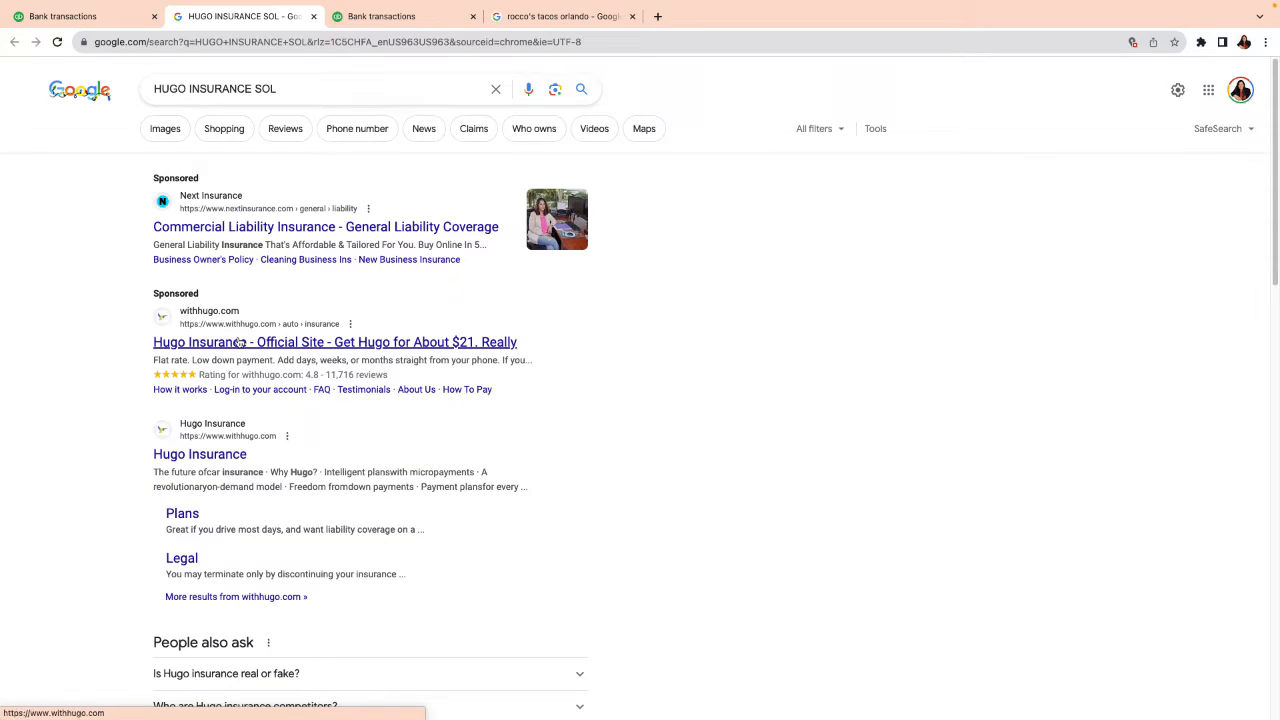
Step: Return to the expanded Hugo's transaction and assign it a newly created vendor named Hugo
left_click(73, 22)
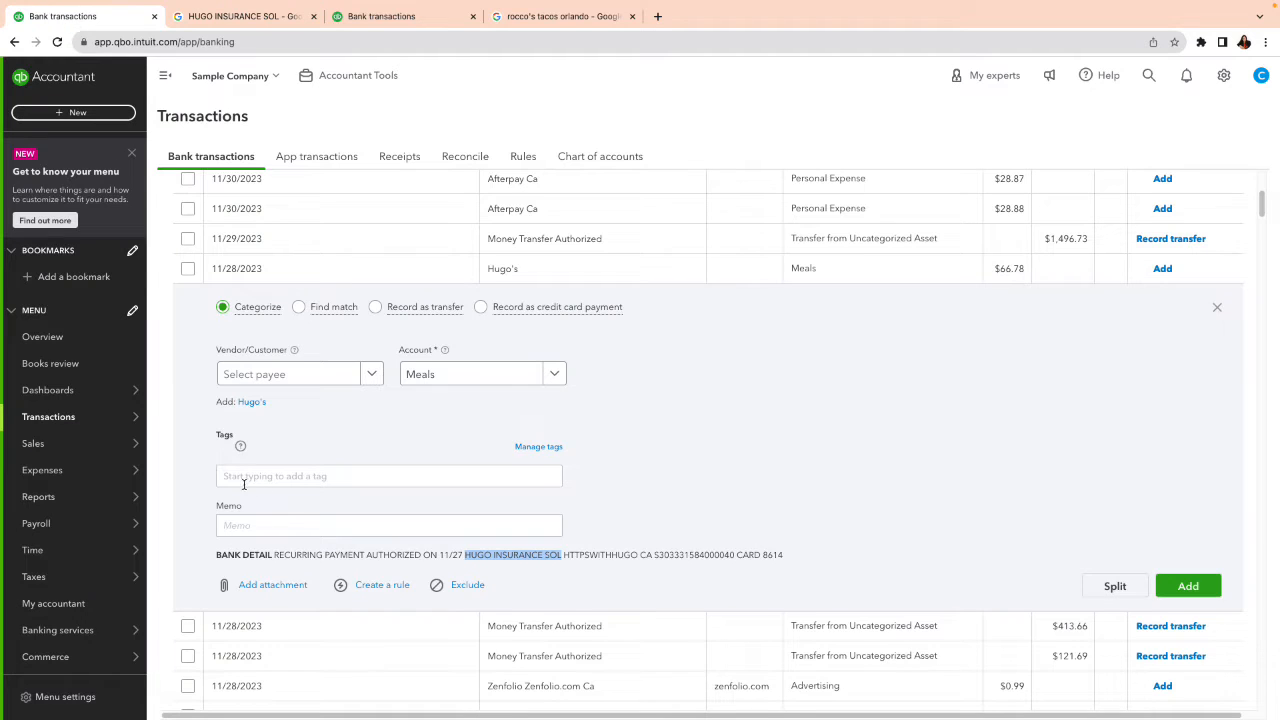
left_click(312, 376)
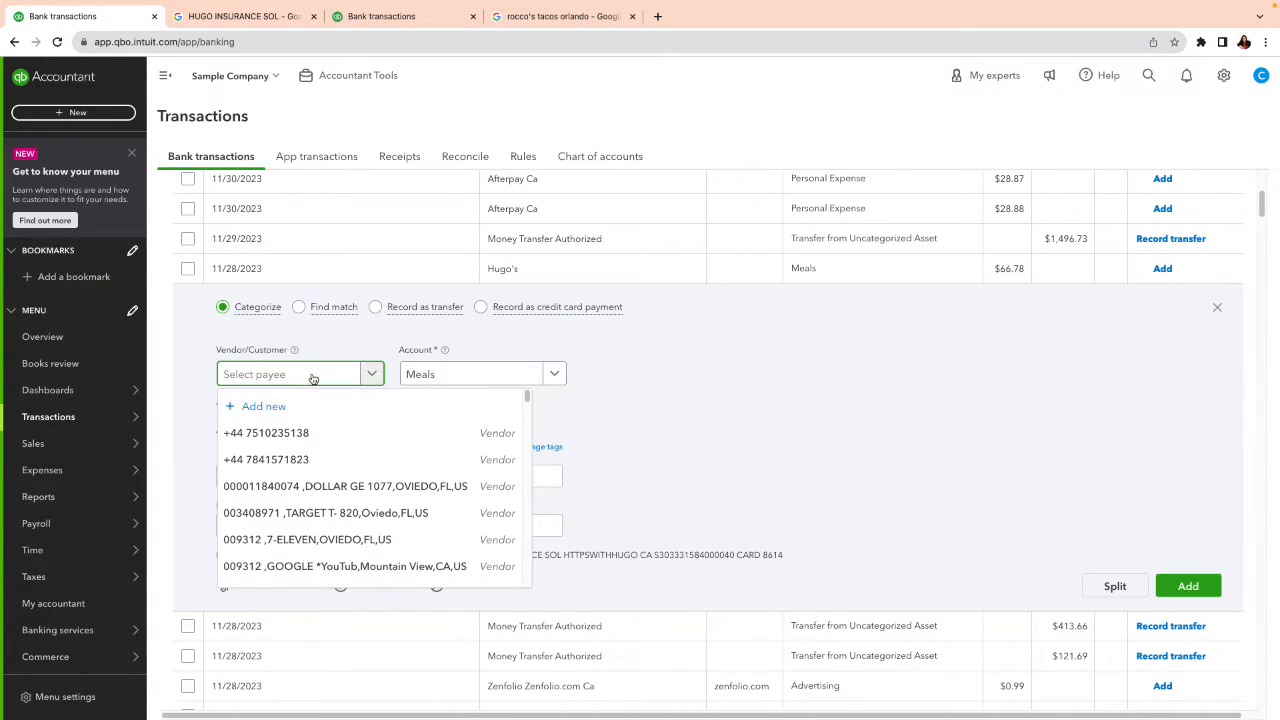
type("Hugo")
left_click(314, 410)
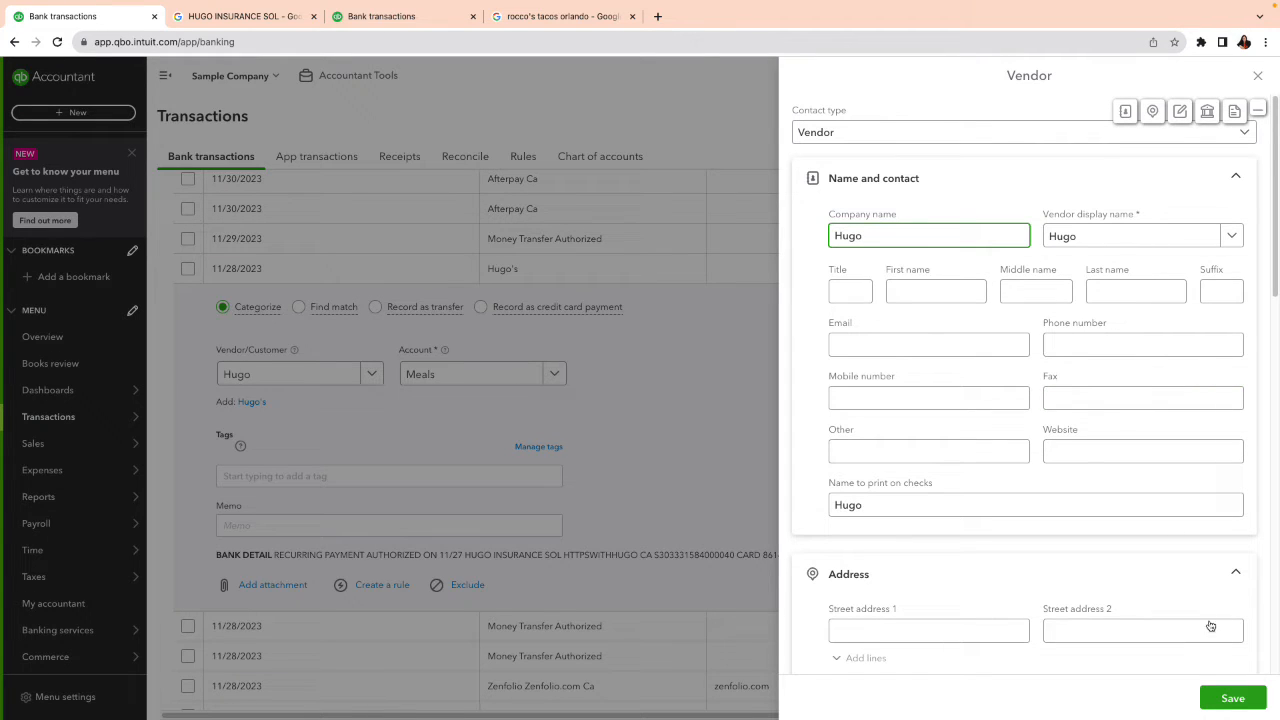
left_click(1239, 702)
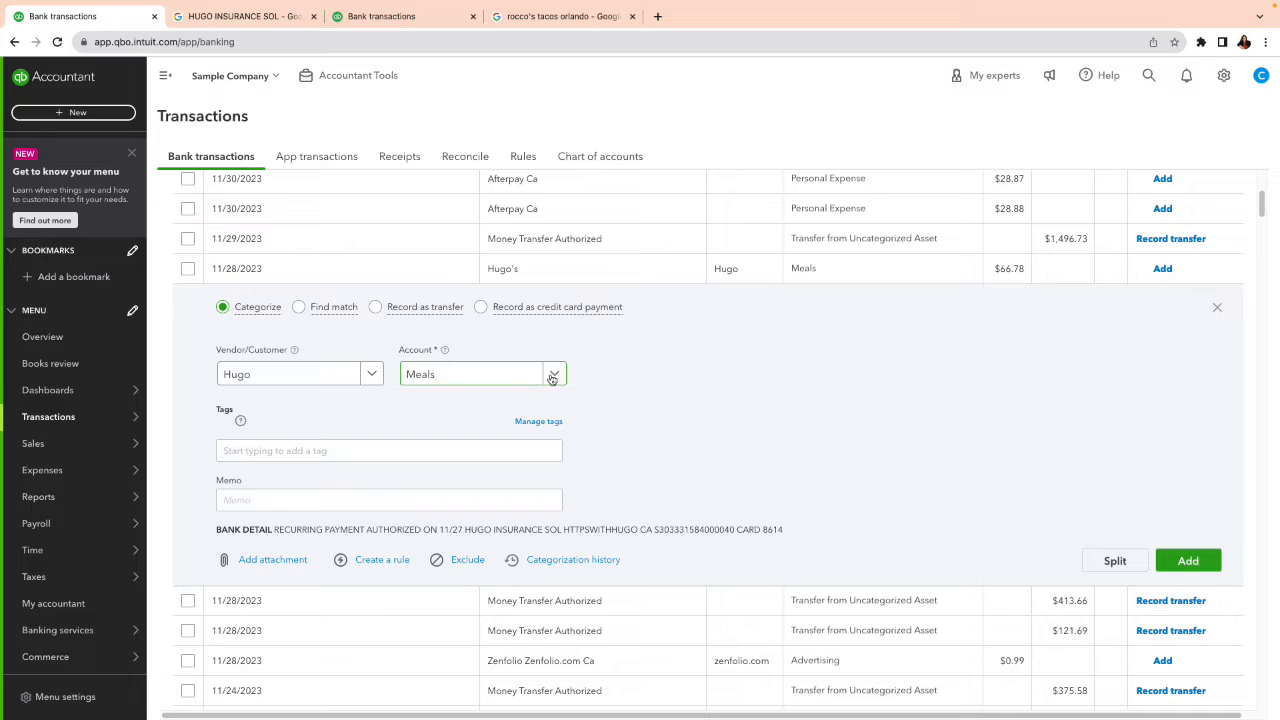
Step: Change the Hugo's transaction's account to Insurance
left_click(500, 376)
type("in")
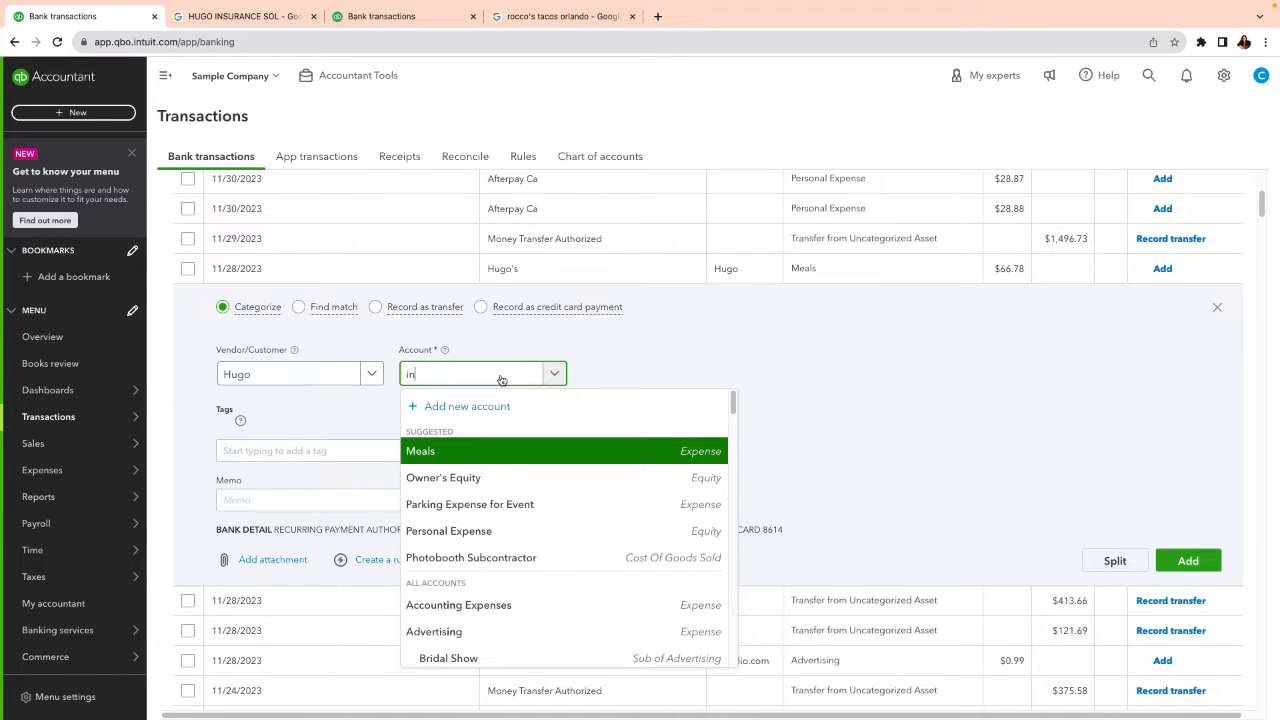
type("suran")
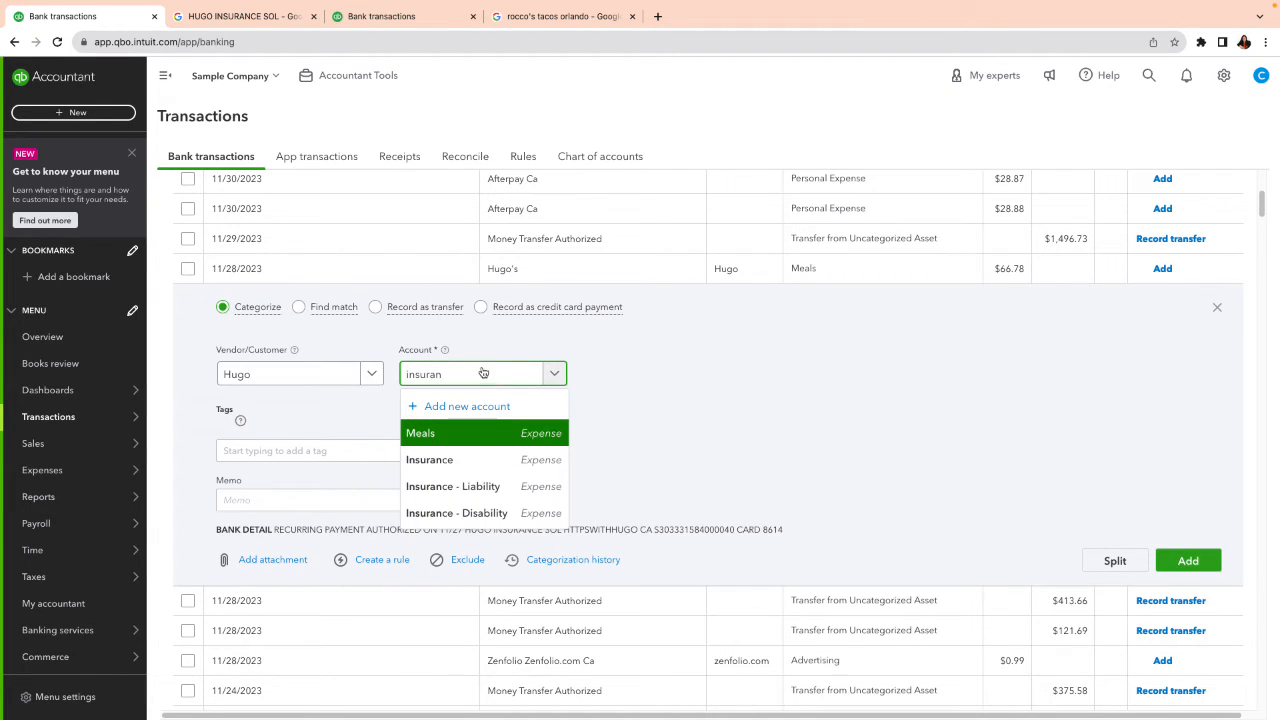
left_click(500, 460)
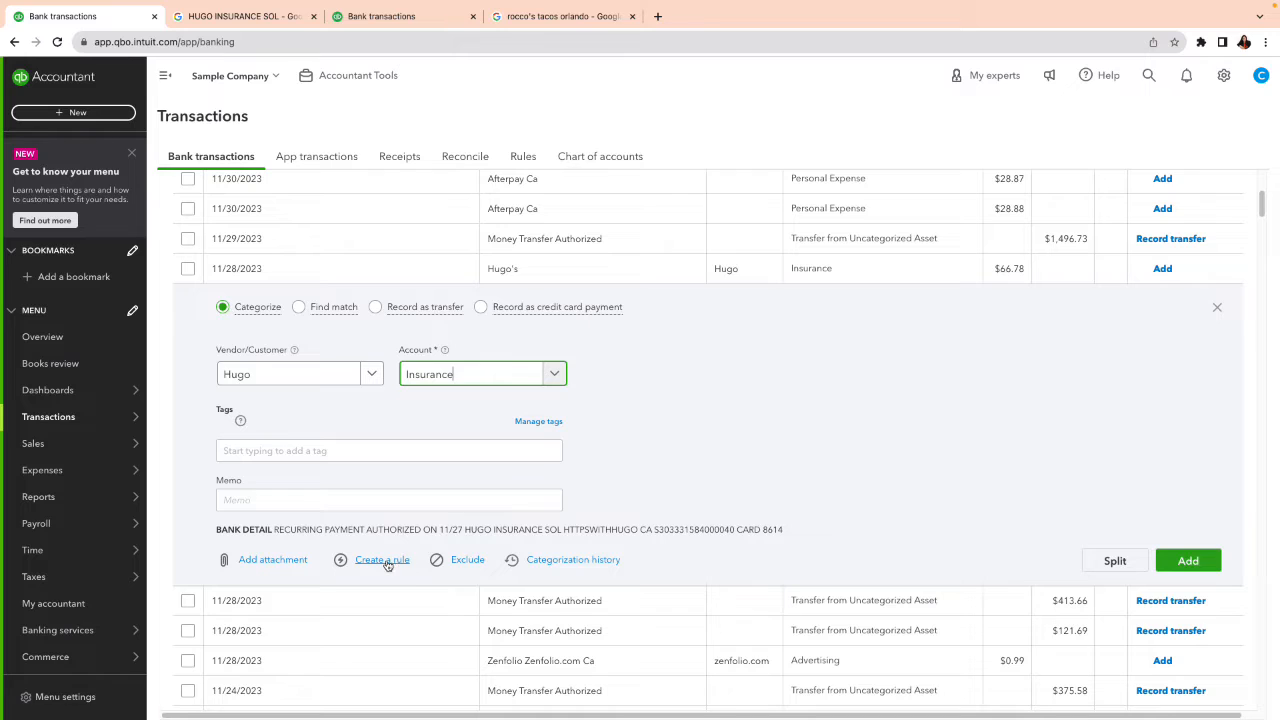
Step: Start a bank rule from the Hugo's transaction, name it Hugo, and apply it to all bank accounts
left_click(382, 560)
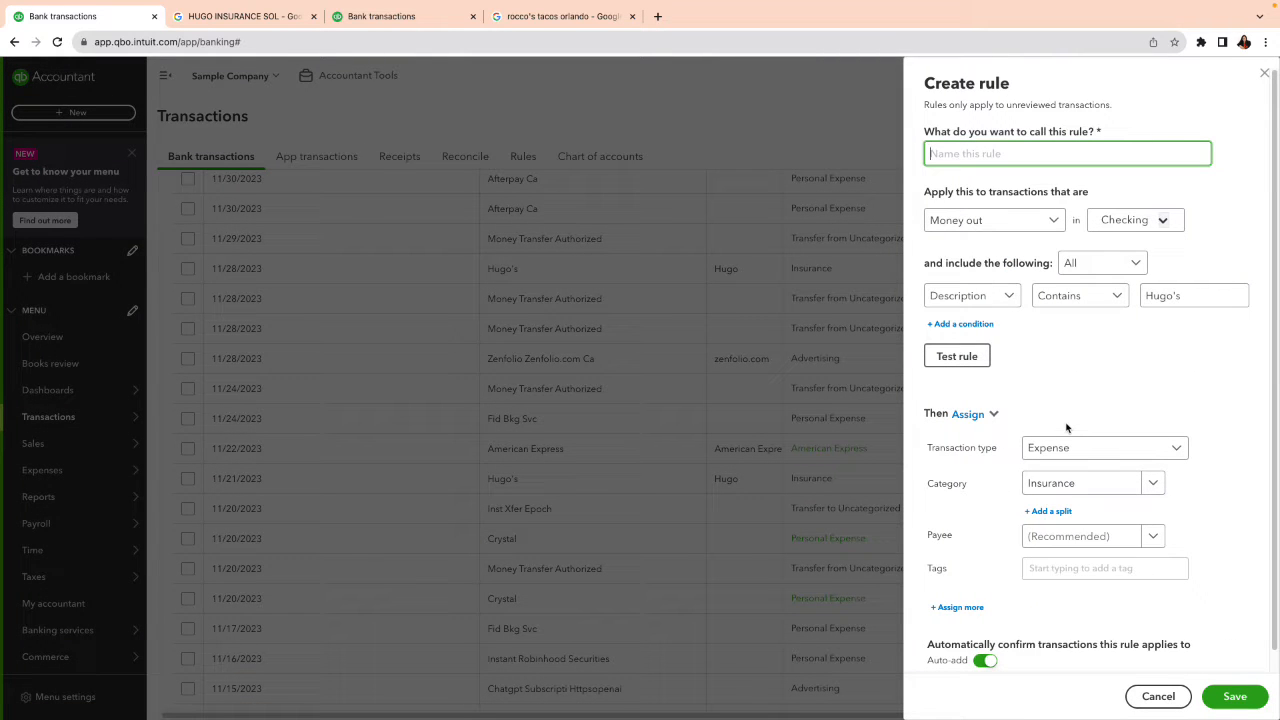
type("Hugo")
left_click(1163, 220)
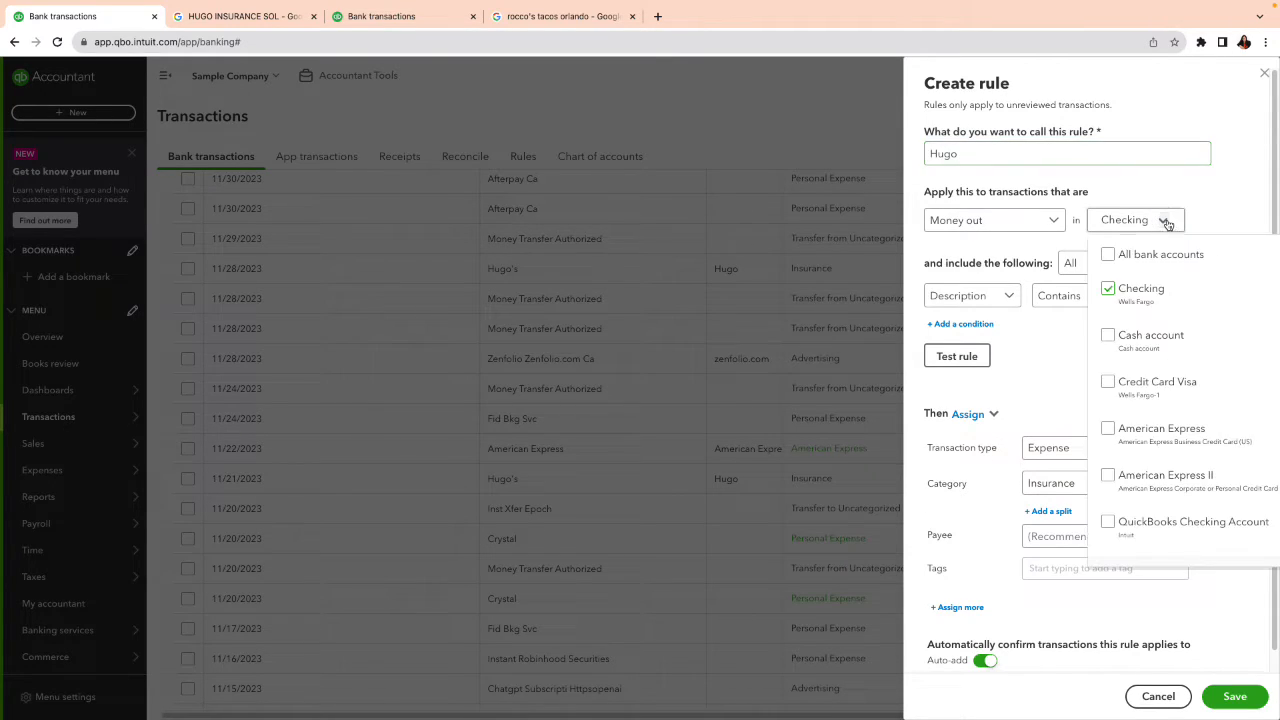
left_click(1110, 255)
left_click(1041, 364)
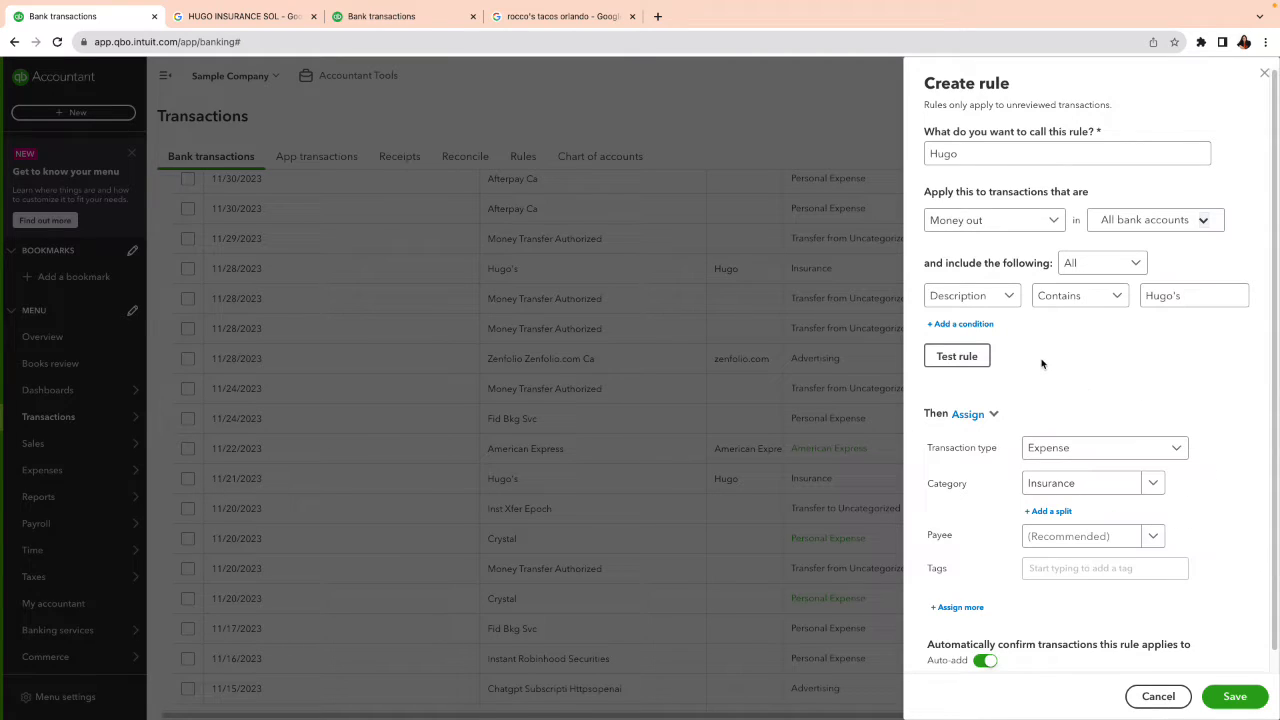
Step: Set the Hugo rule's payee to the existing vendor Hugo
left_click(1064, 537)
type("ugo")
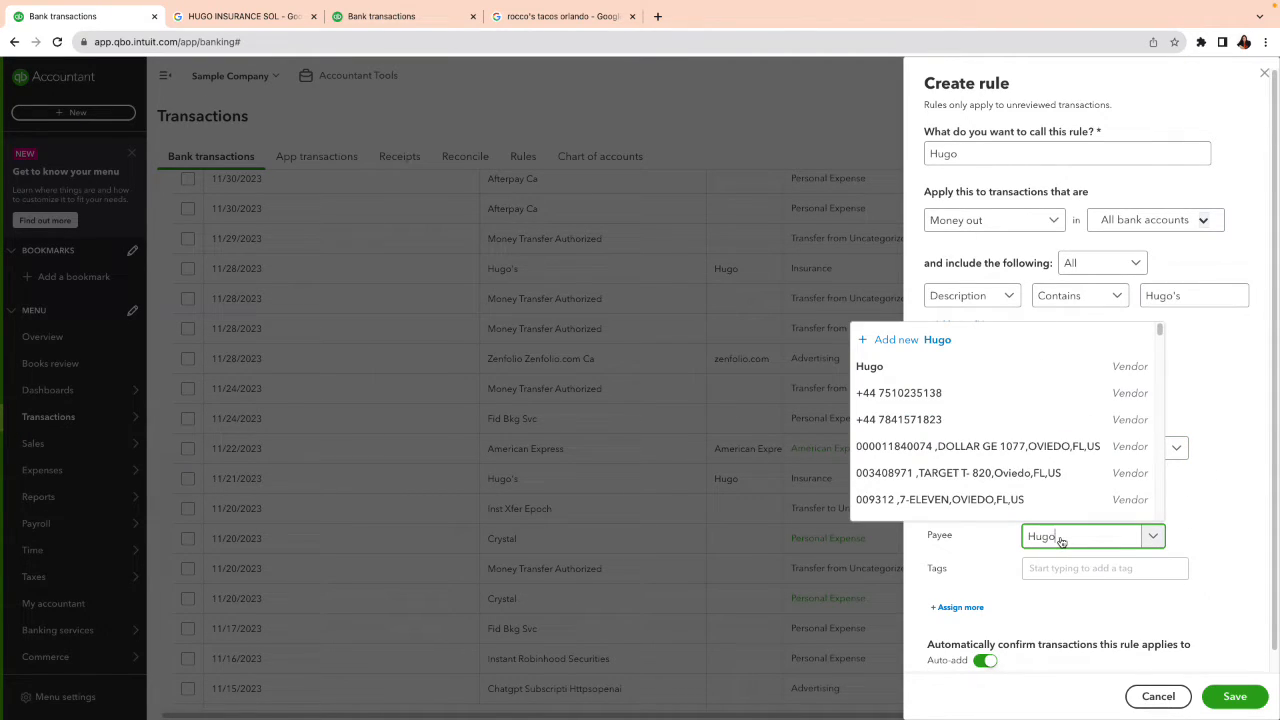
left_click(1054, 508)
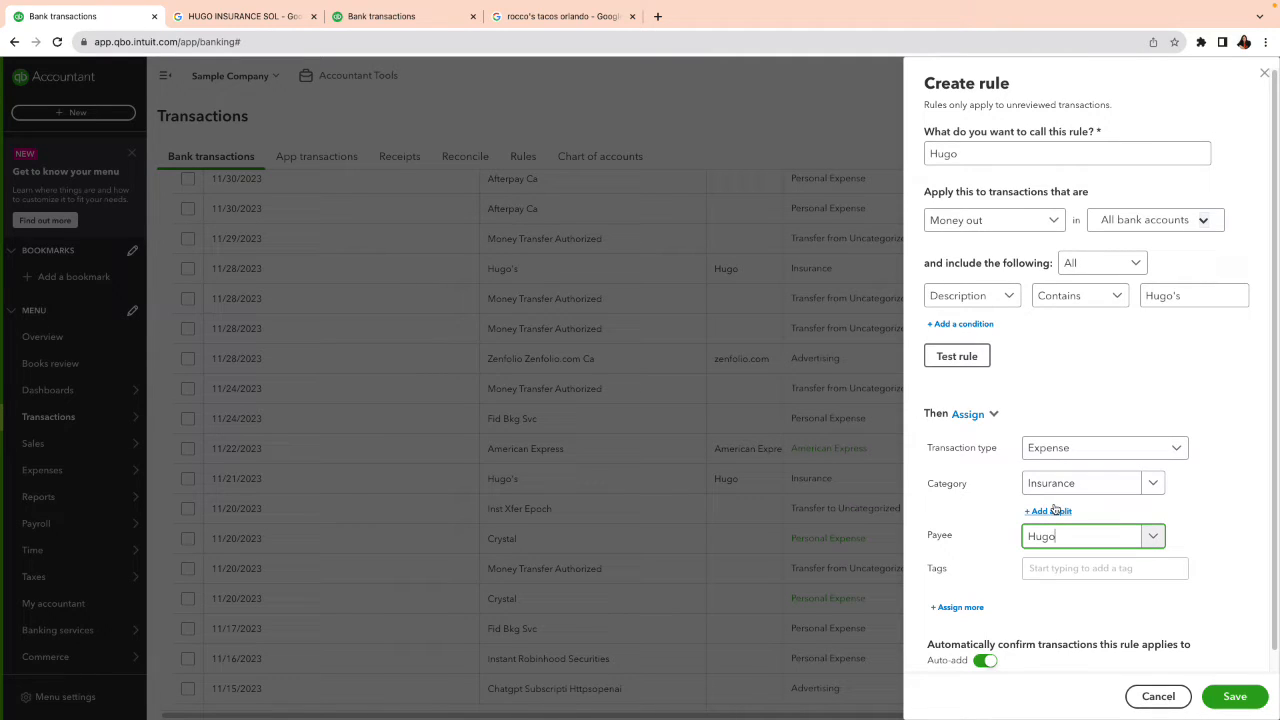
left_click(1210, 300)
Step: Change the Hugo rule's category to Owner's Equity and save the rule
left_click(1099, 490)
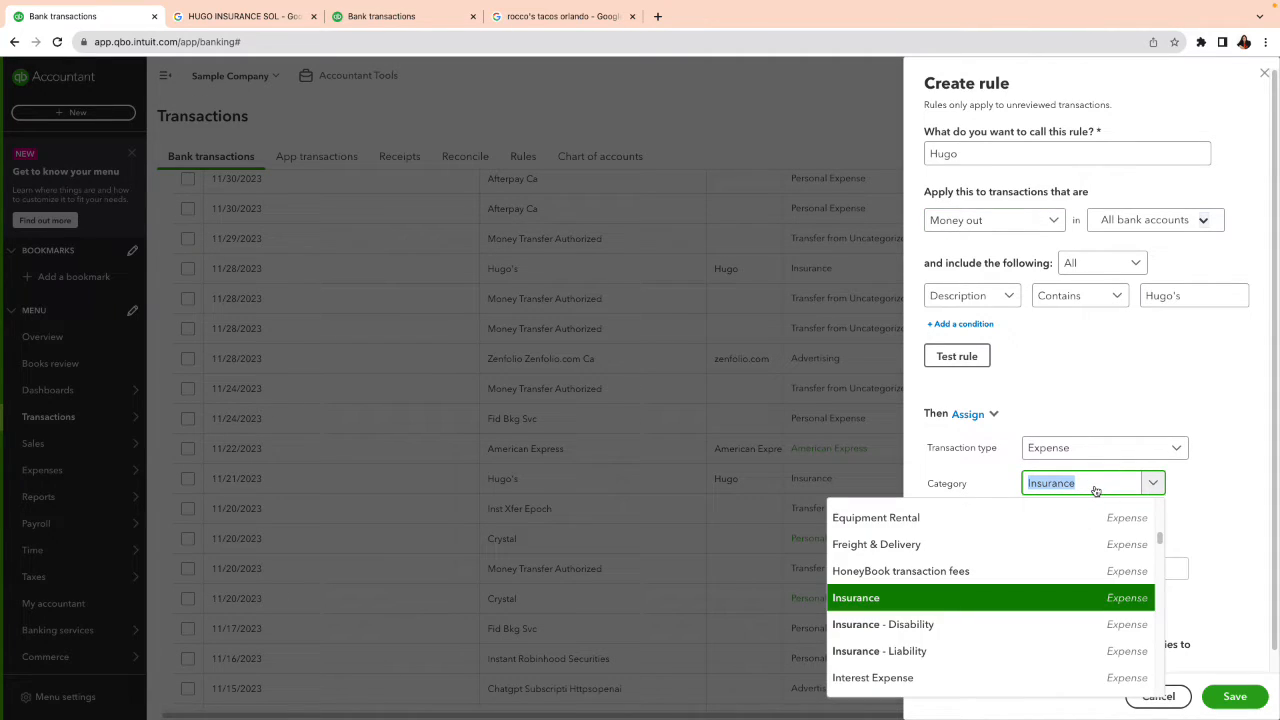
type("owner")
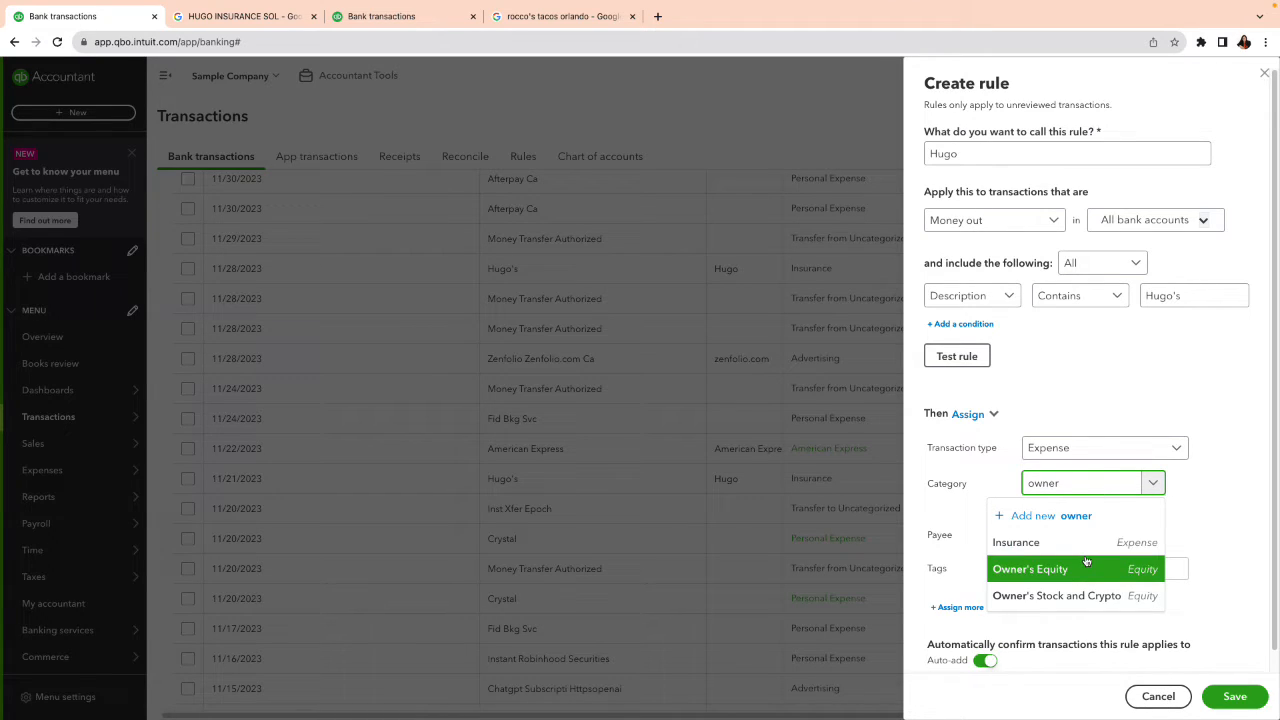
key("BackSpace")
key("BackSpace")
key("BackSpace")
key("BackSpace")
key("BackSpace")
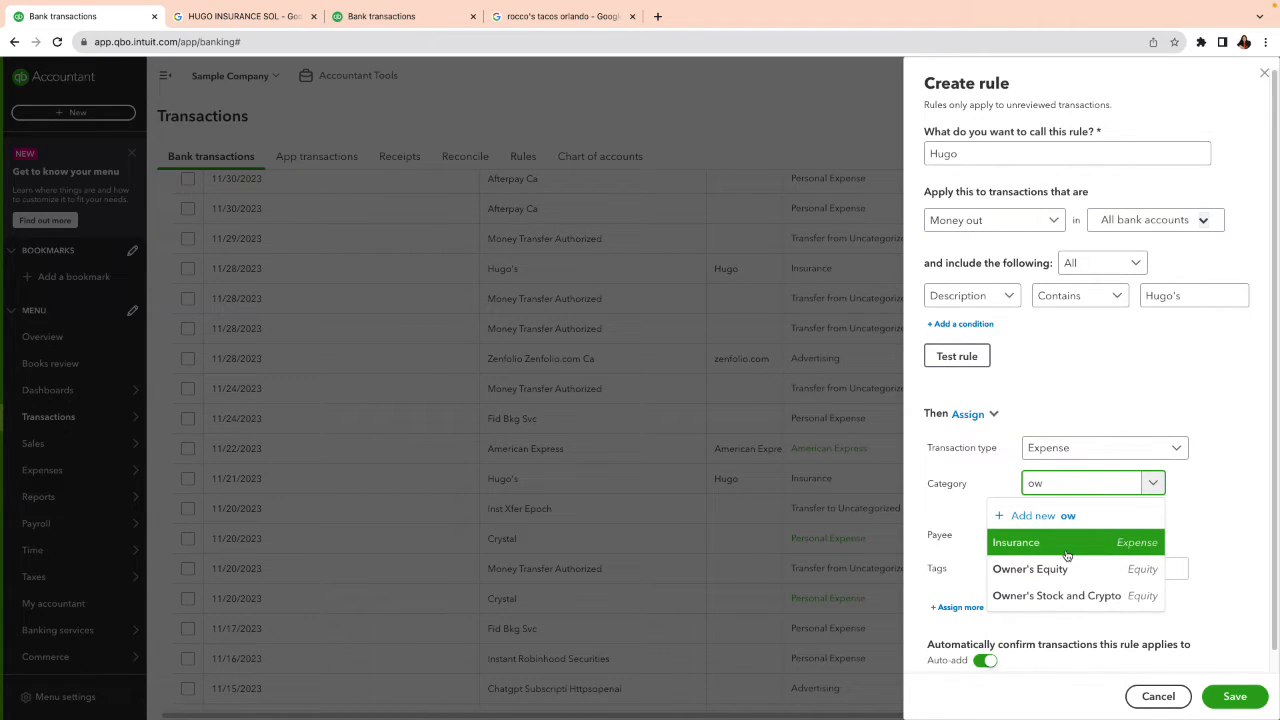
type("pay")
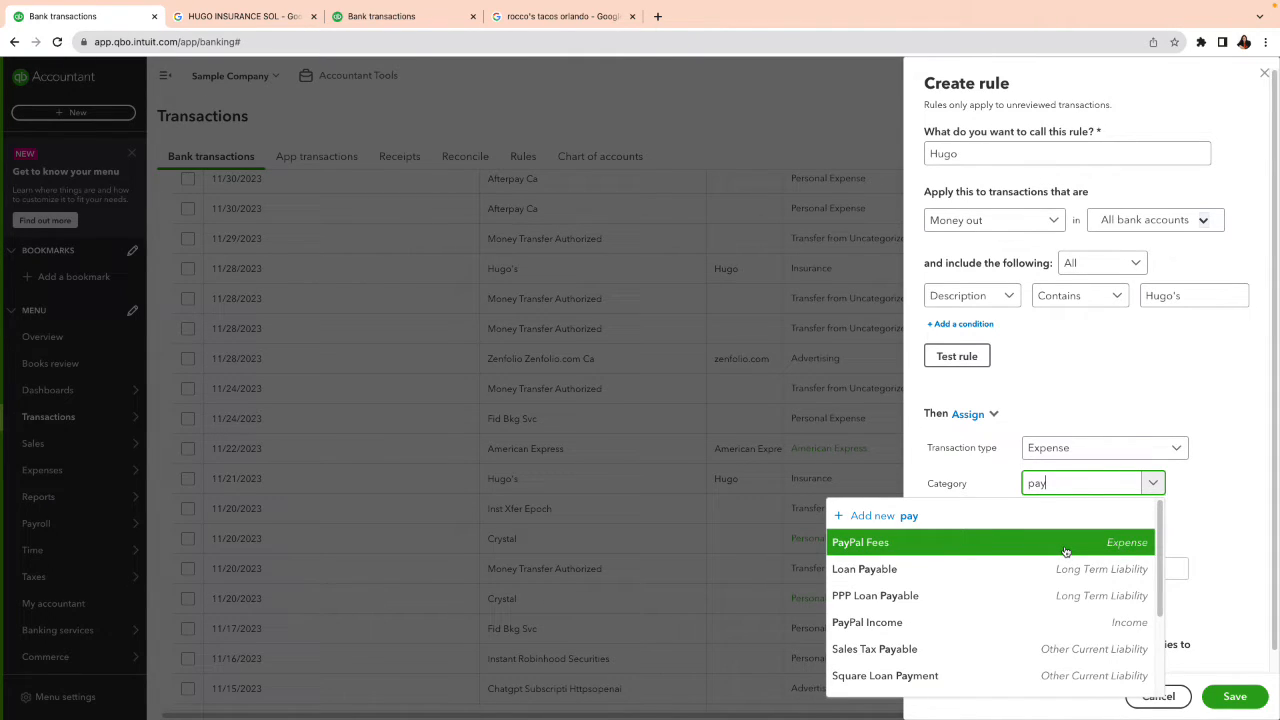
key("BackSpace")
key("BackSpace")
key("BackSpace")
type("owne")
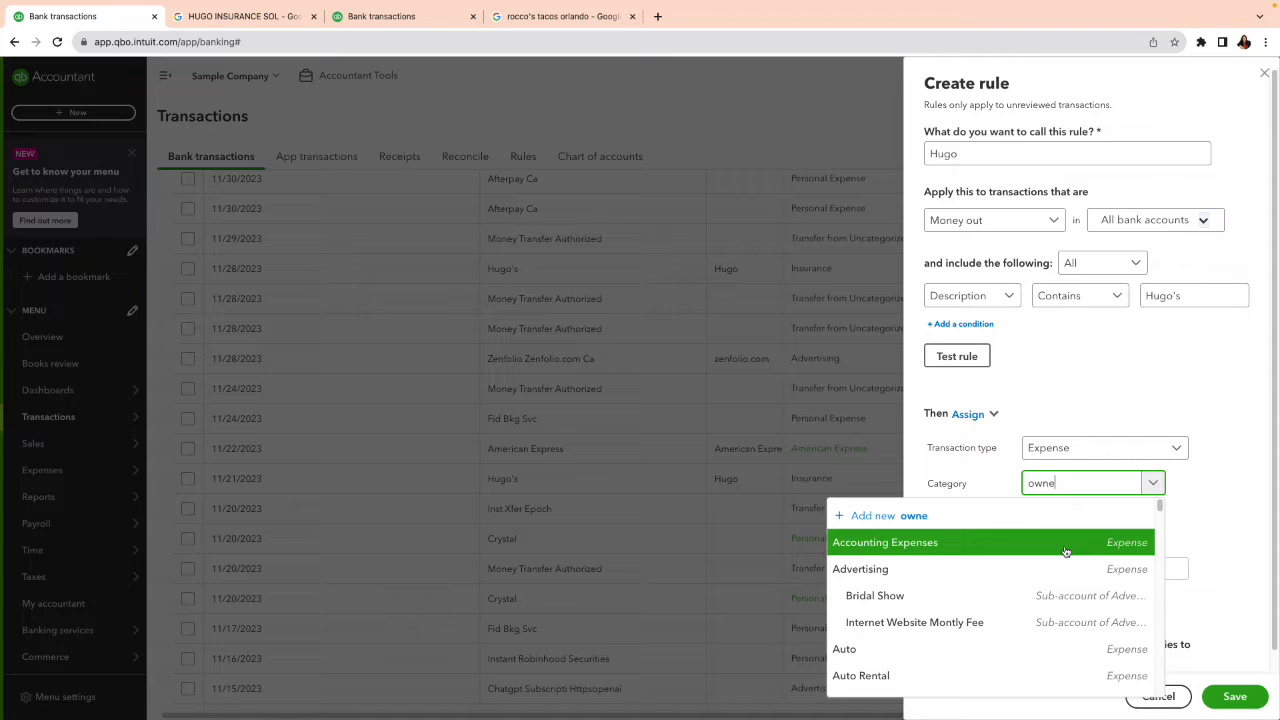
type("r")
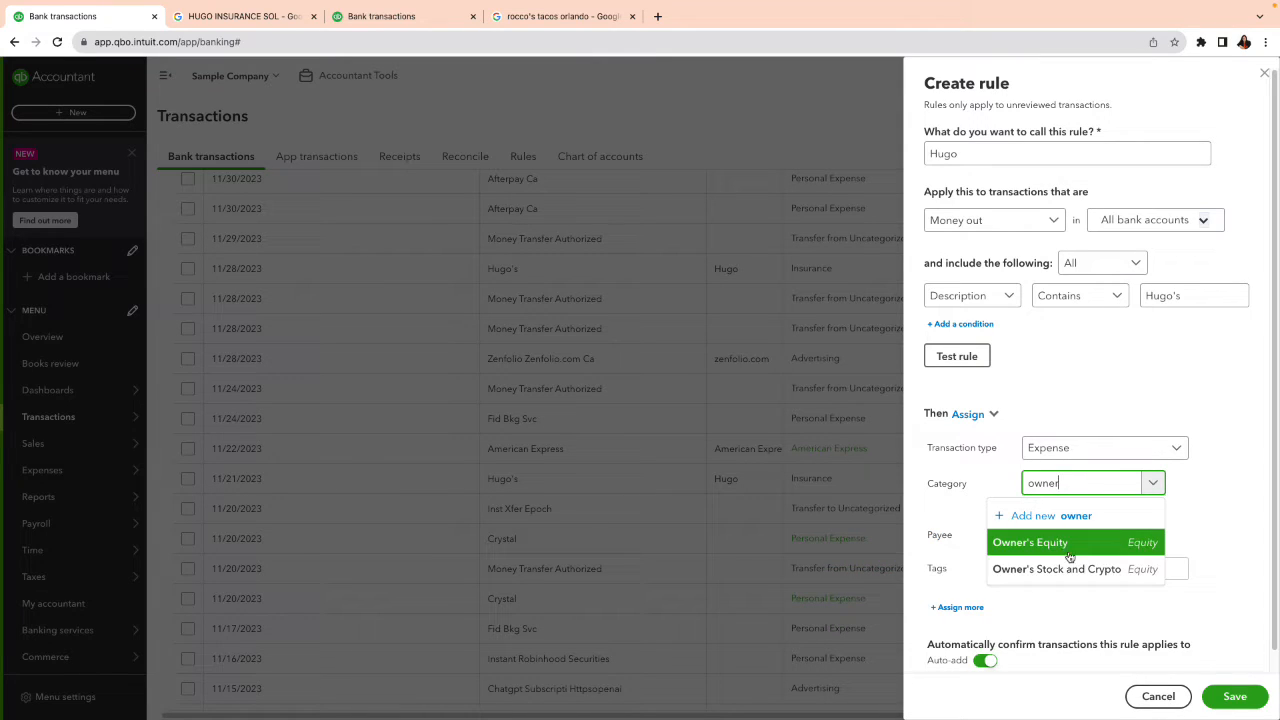
left_click(1068, 548)
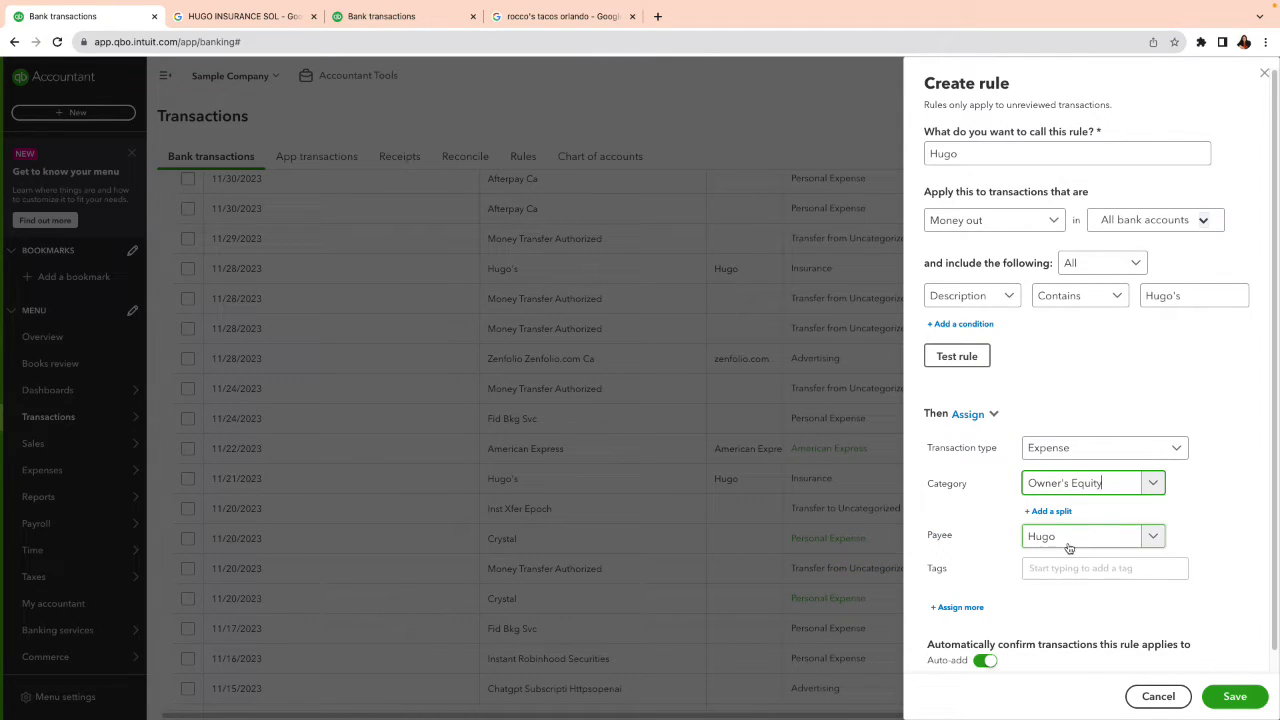
left_click(1216, 699)
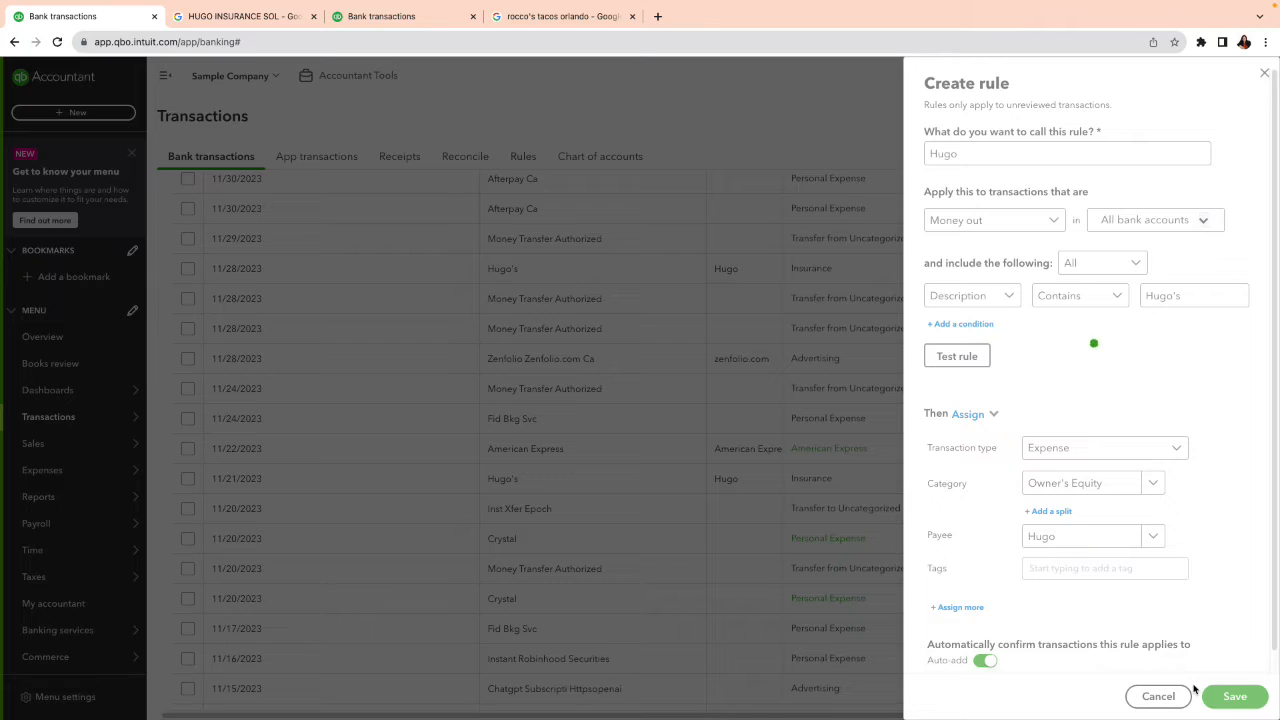